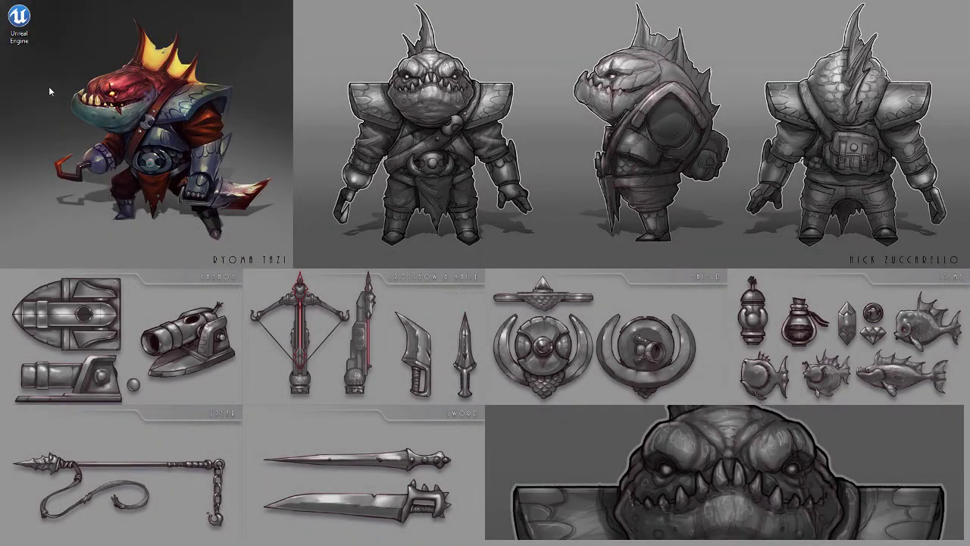
Start Unreal Engine 4.4.0 from the Unreal Engine launcher after viewing the library of installed engines and projects.
click(25, 21)
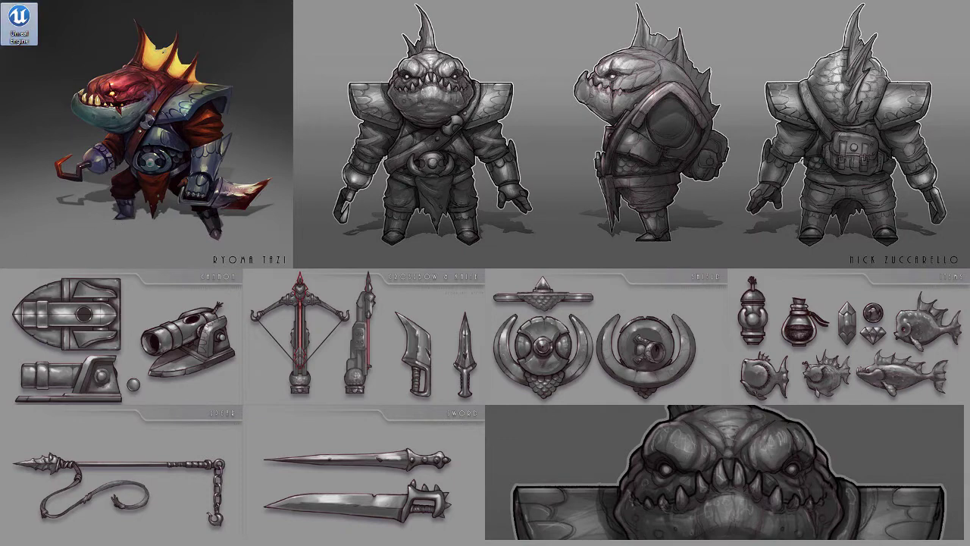
drag(0, 83, 593, 85)
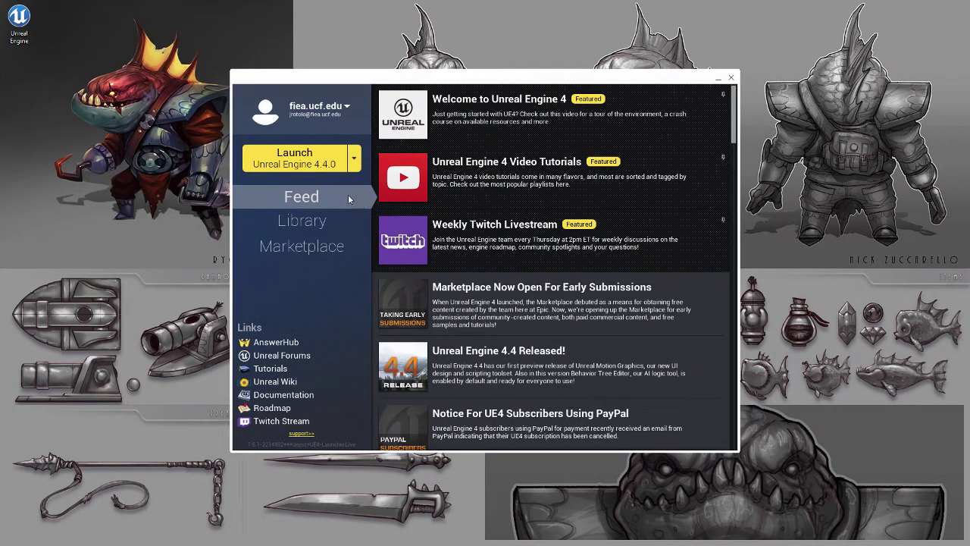
click(349, 220)
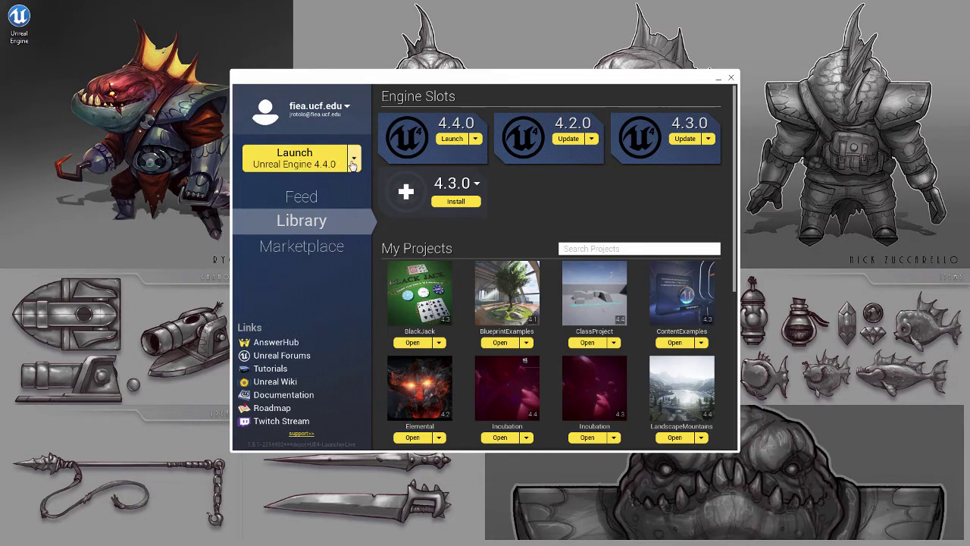
click(295, 163)
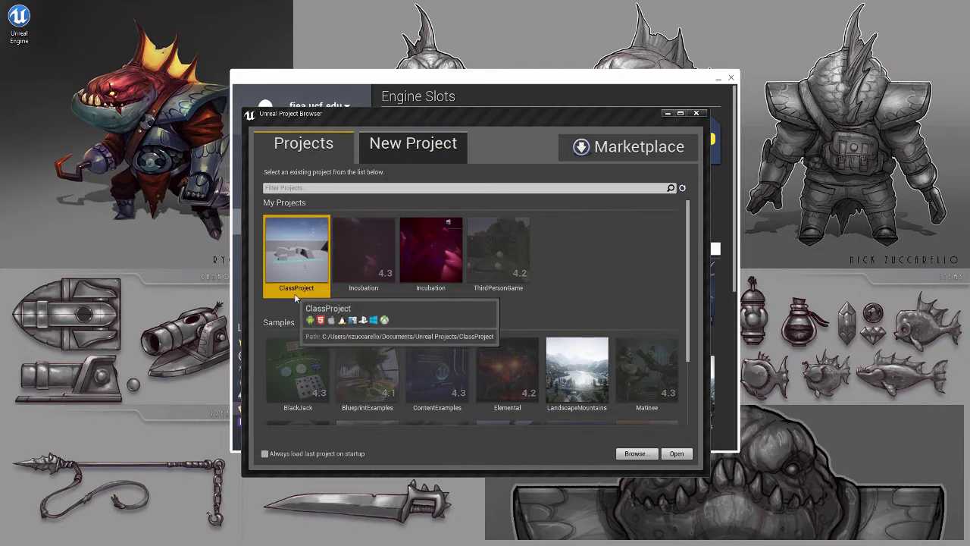
click(395, 150)
drag(690, 217, 678, 345)
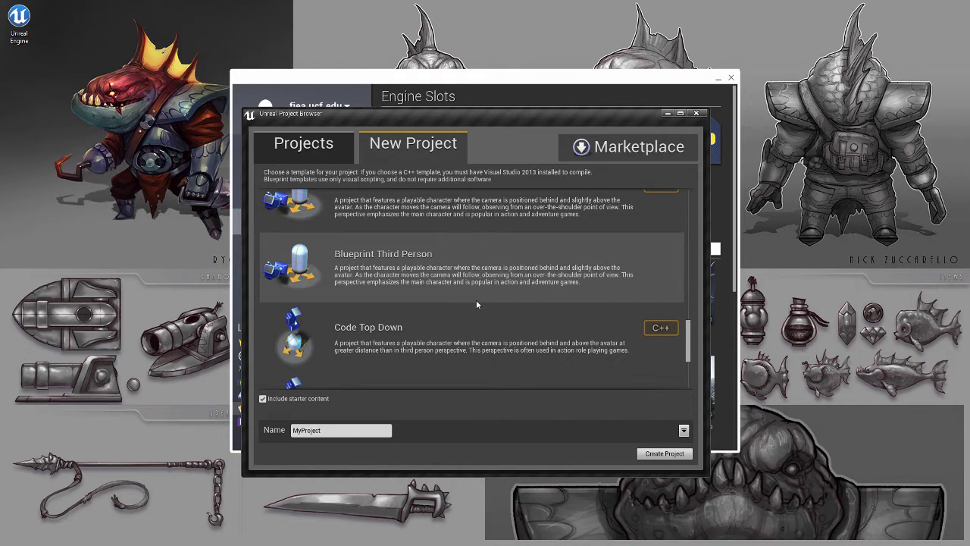
scroll(478, 301, up, 1)
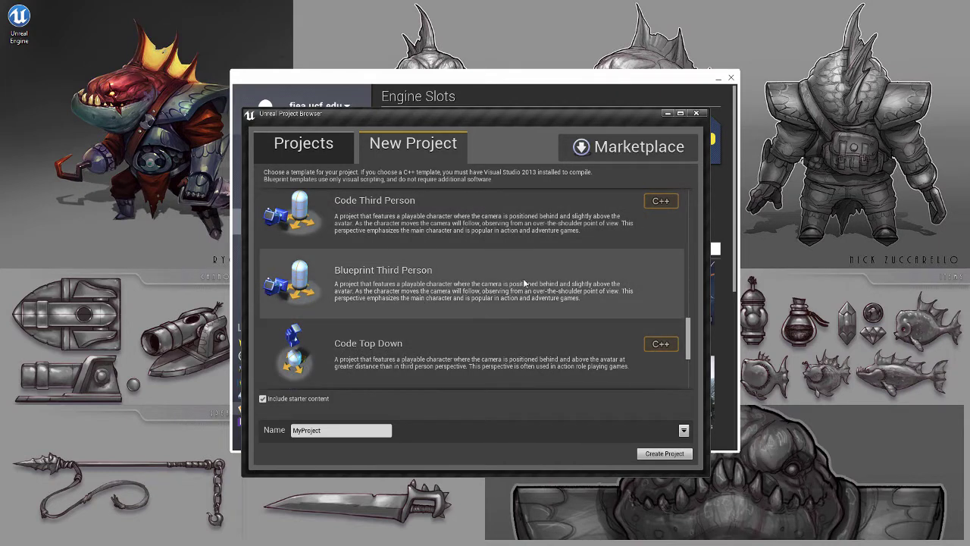
click(468, 288)
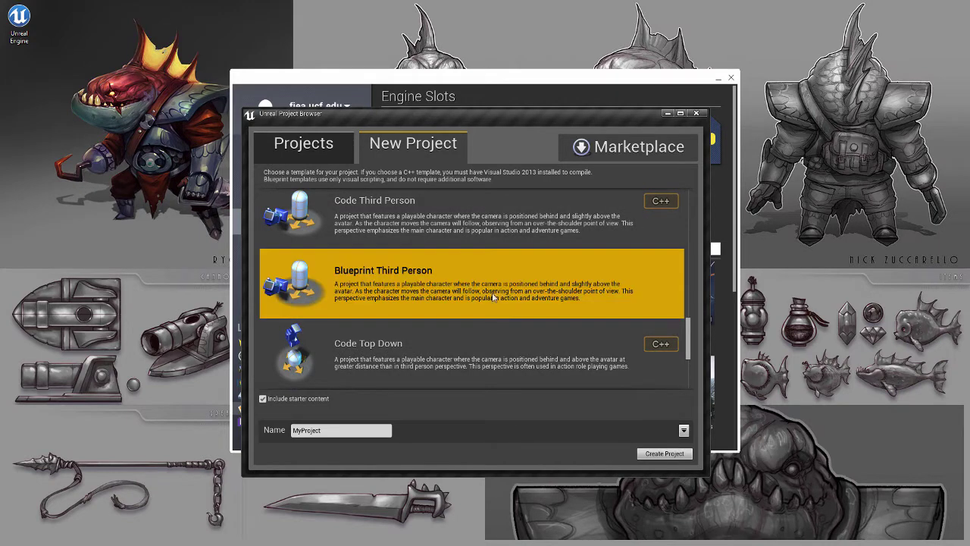
drag(322, 431, 284, 433)
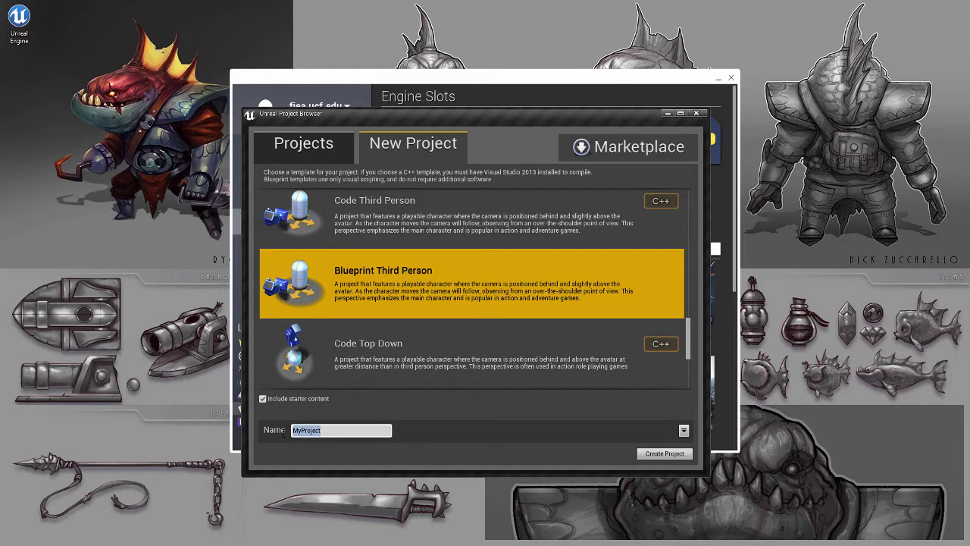
Open the existing ClassProject from the list of projects.
click(324, 154)
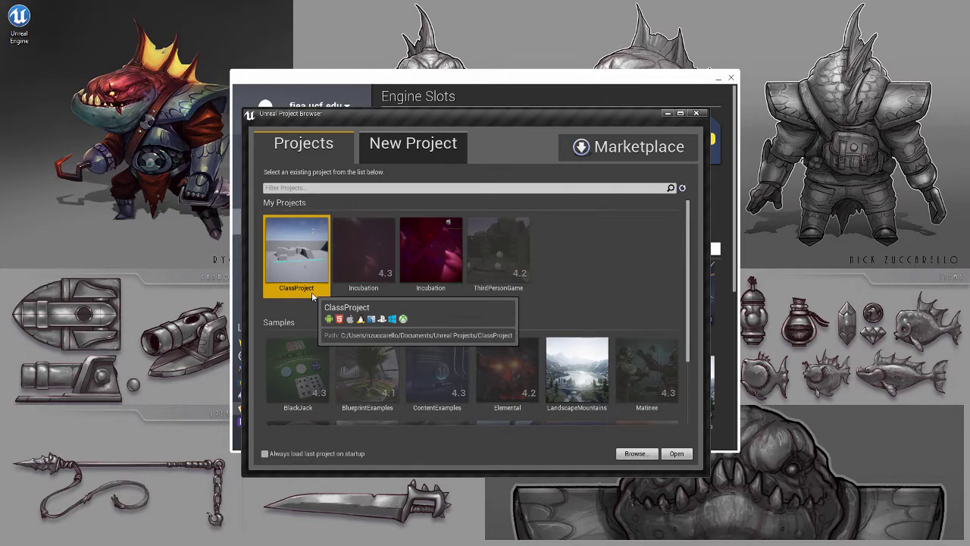
click(684, 453)
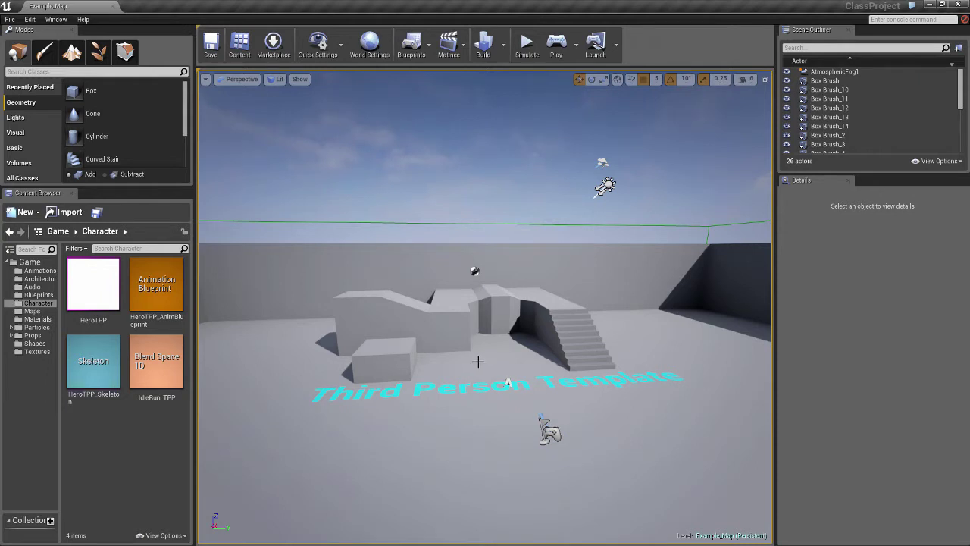
Play the level in the selected viewport and give the game control of the mouse.
scroll(480, 360, up, 2)
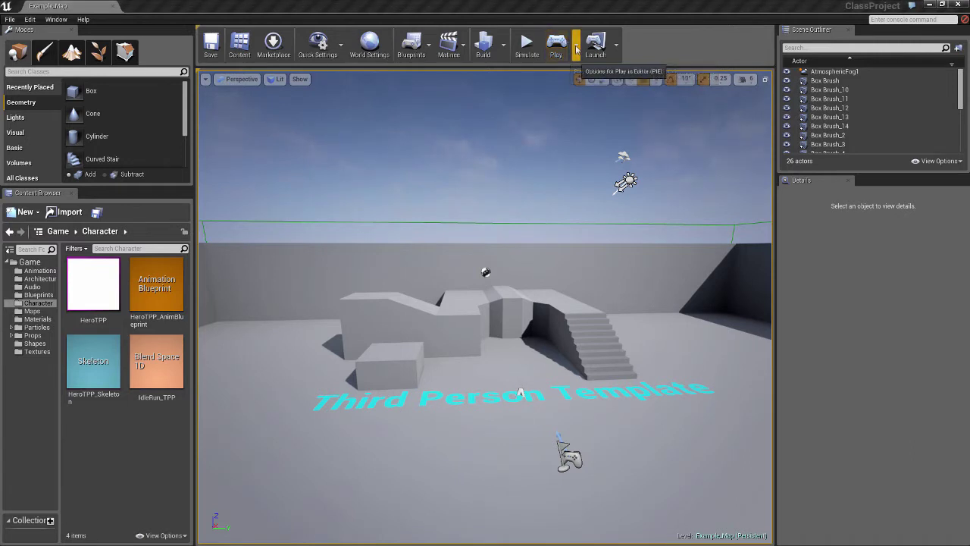
click(577, 50)
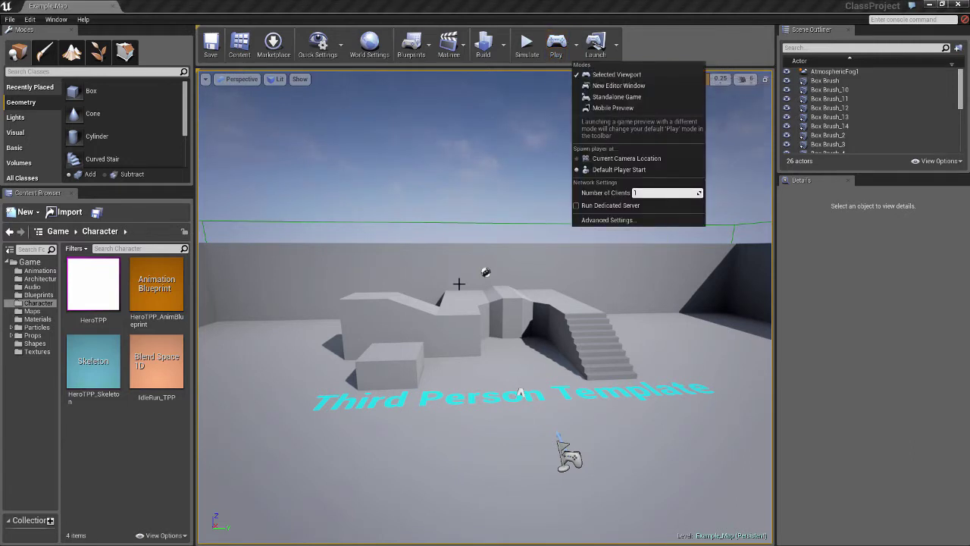
click(557, 44)
click(557, 43)
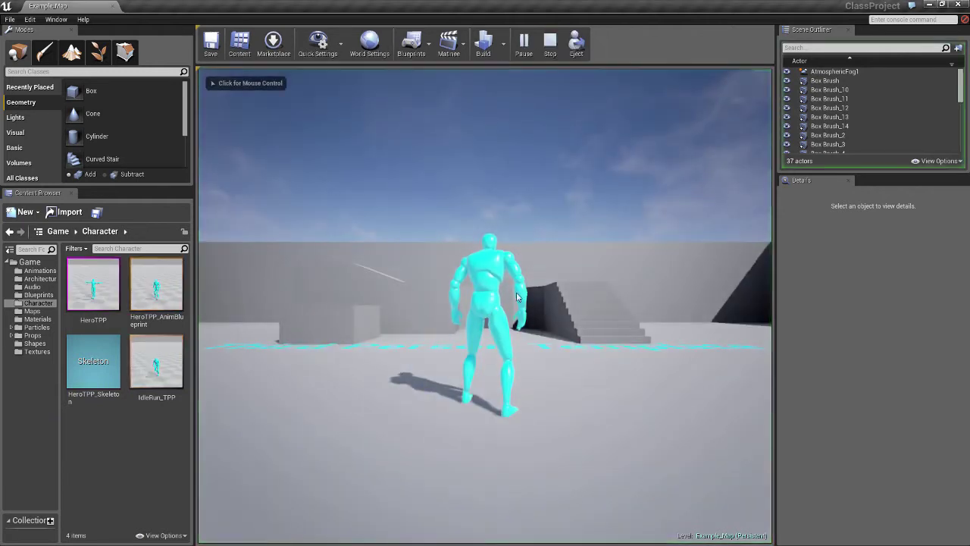
click(535, 364)
Test the character's movement by running and jumping up the stairs and across the raised blocks and ramps.
key(w)
key(w)
key(d)
key(a)
key(w)
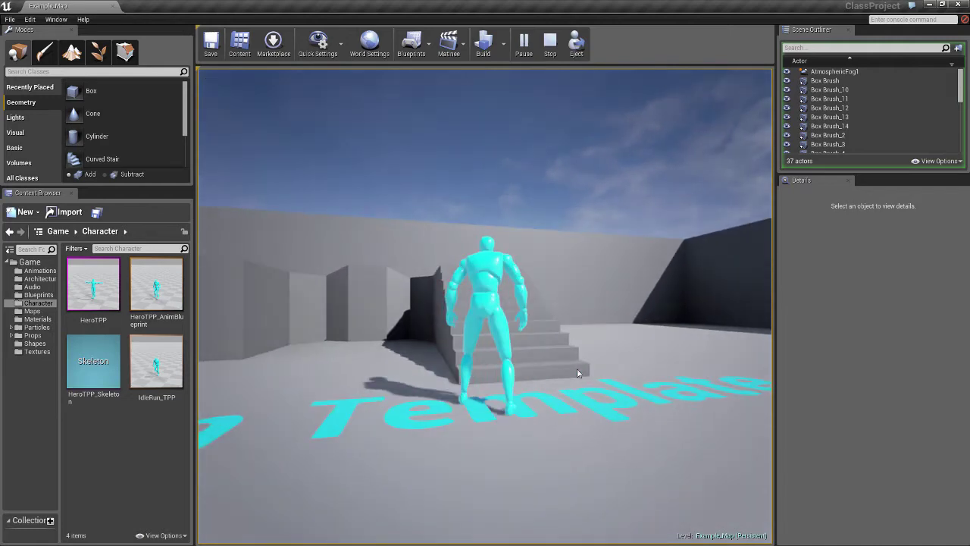
key(w)
key(a)
key(s)
key(w)
key(space)
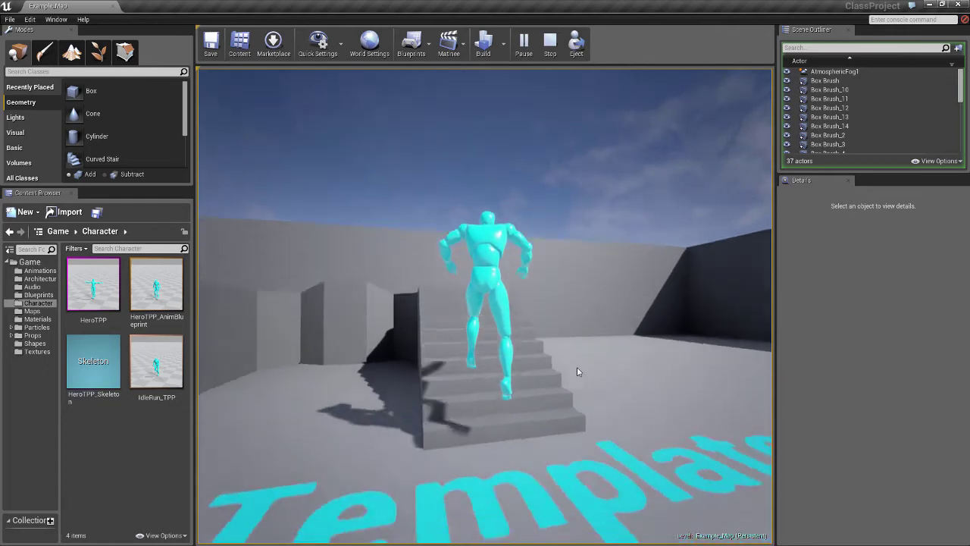
key(space)
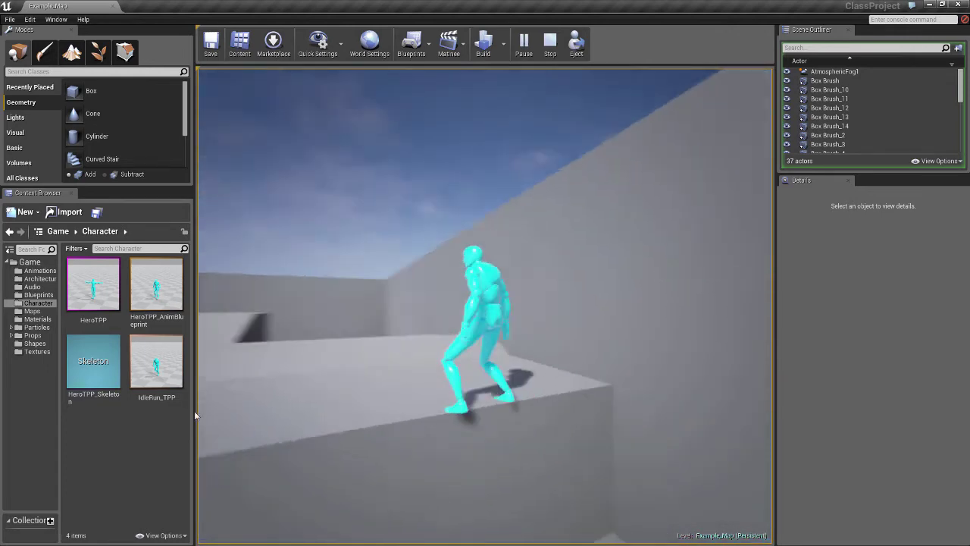
key(w)
key(space)
key(w)
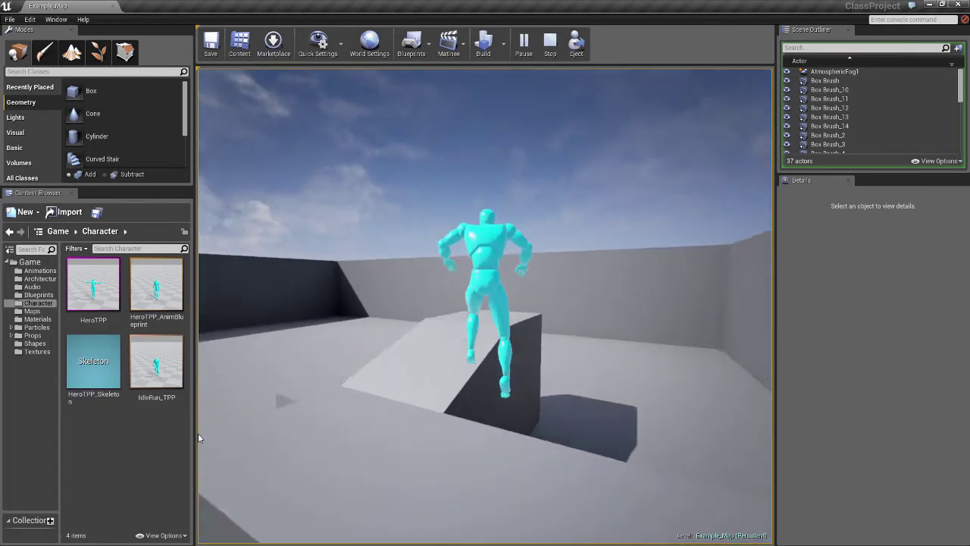
key(d)
key(s)
key(a)
key(w)
key(d)
key(w)
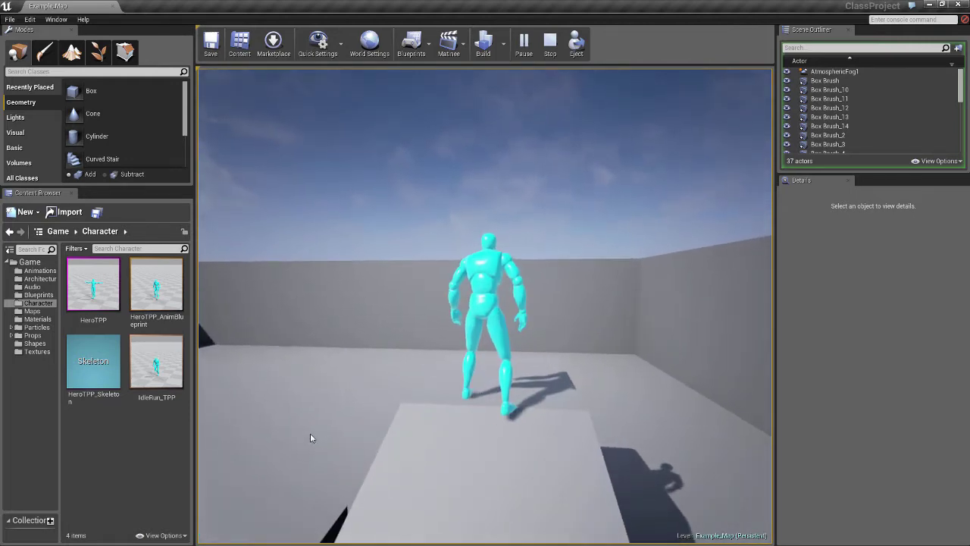
View the running game in full screen while moving the character, and return to the normal editor layout.
key(F11)
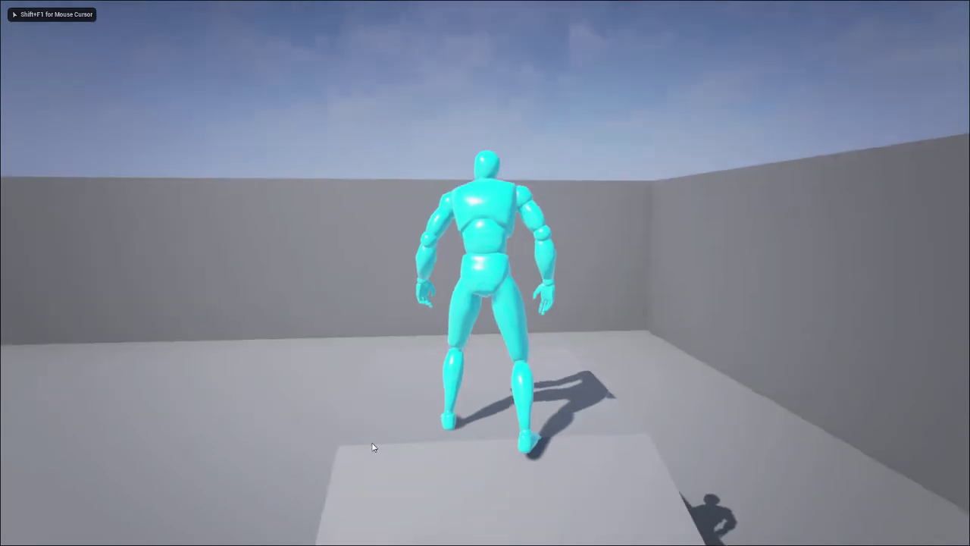
key(s)
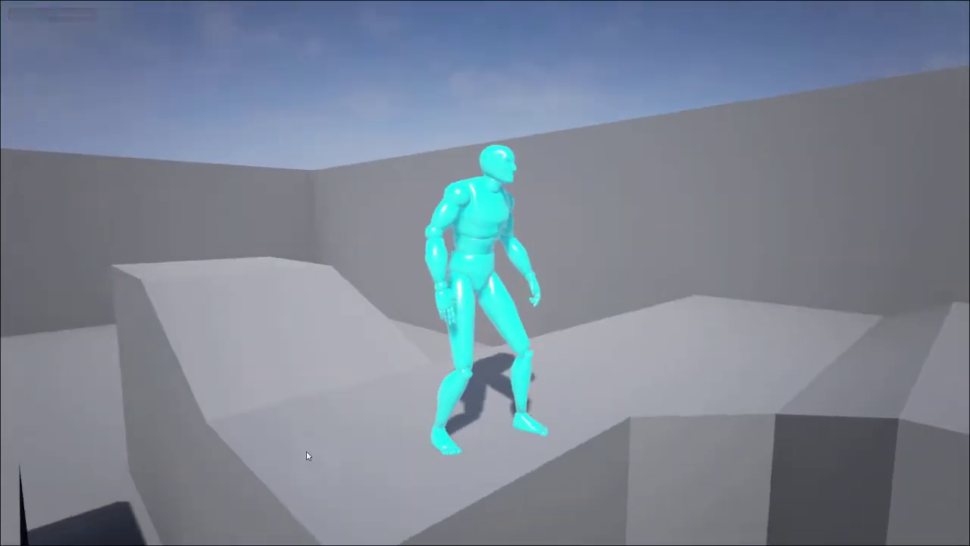
key(w)
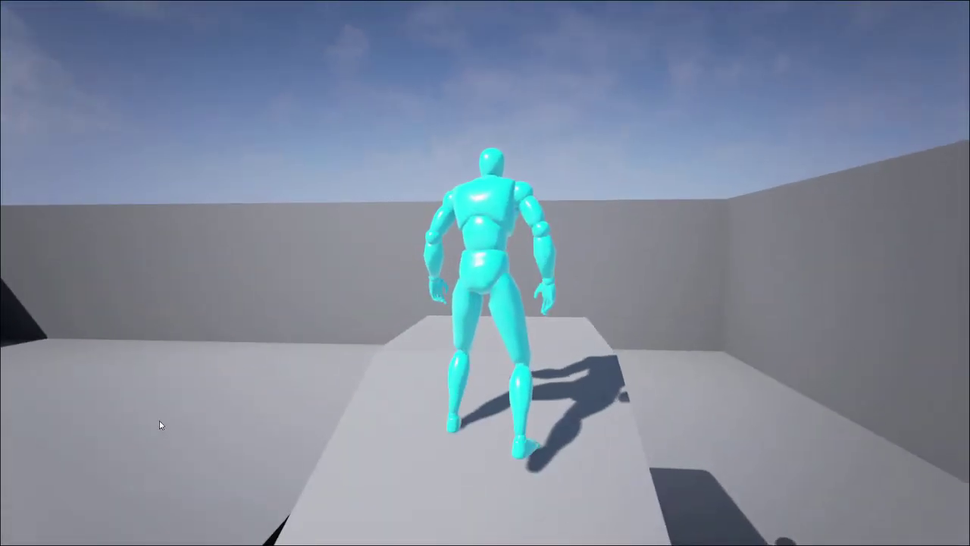
key(F11)
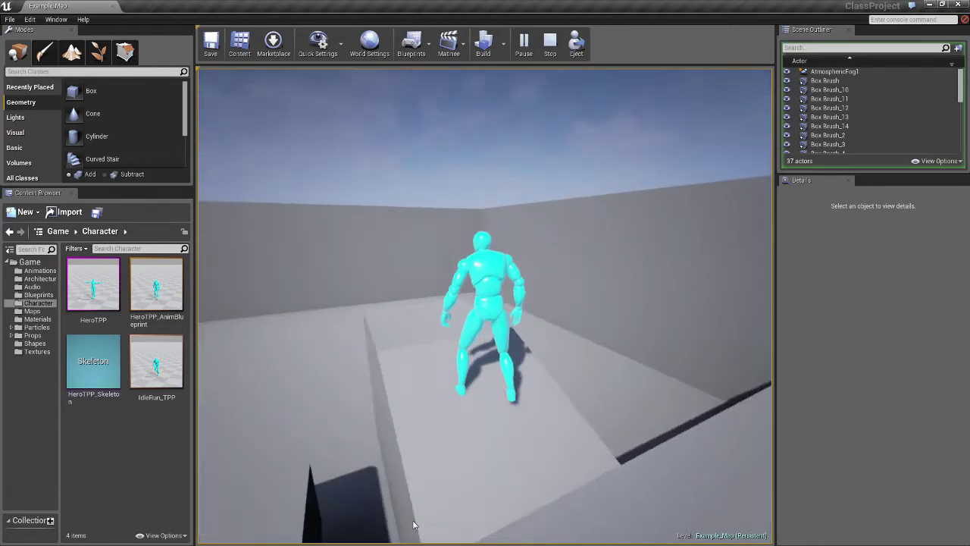
Stop the play session and cancel the pending autosave.
key(Escape)
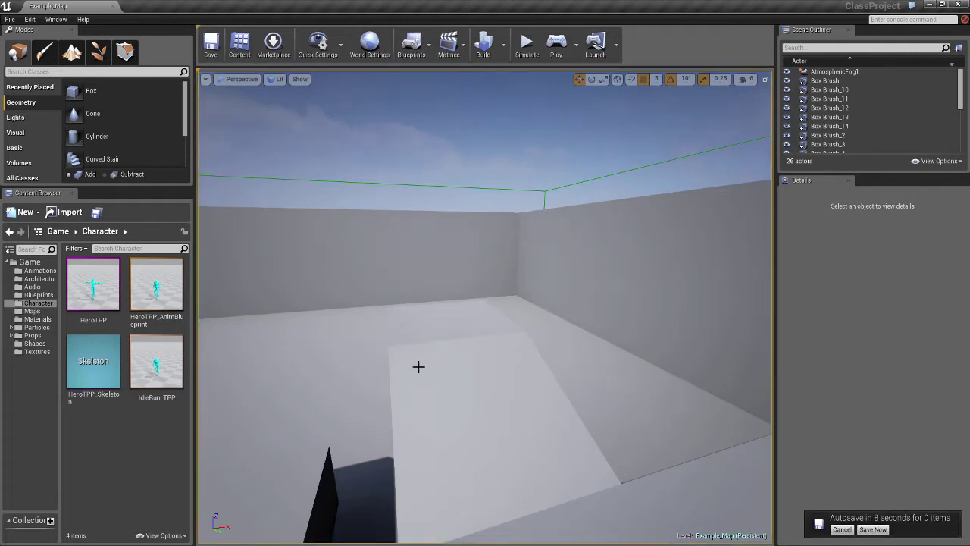
click(842, 530)
Place an additive box brush on the floor beside the stairs, over the Third Person Template text.
right_drag(435, 325, 455, 378)
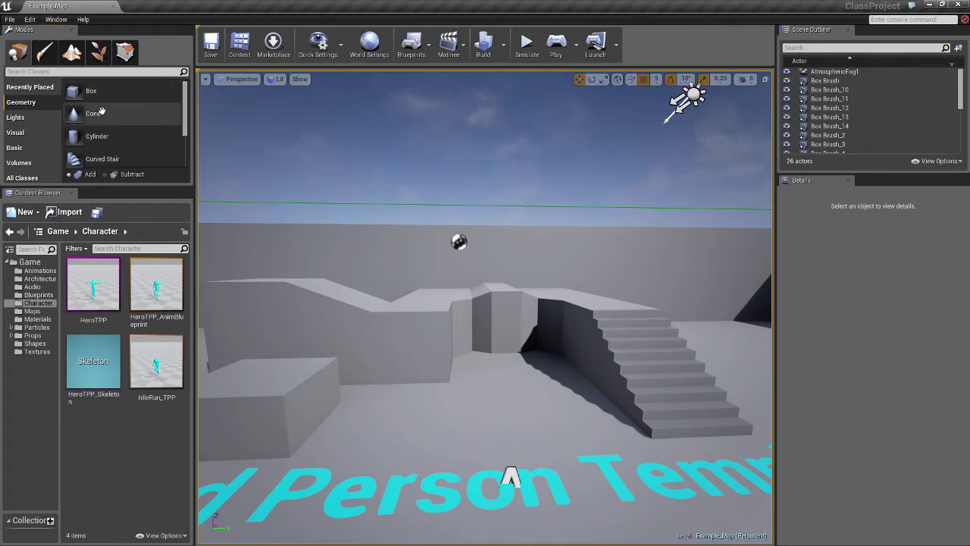
scroll(180, 163, down, 3)
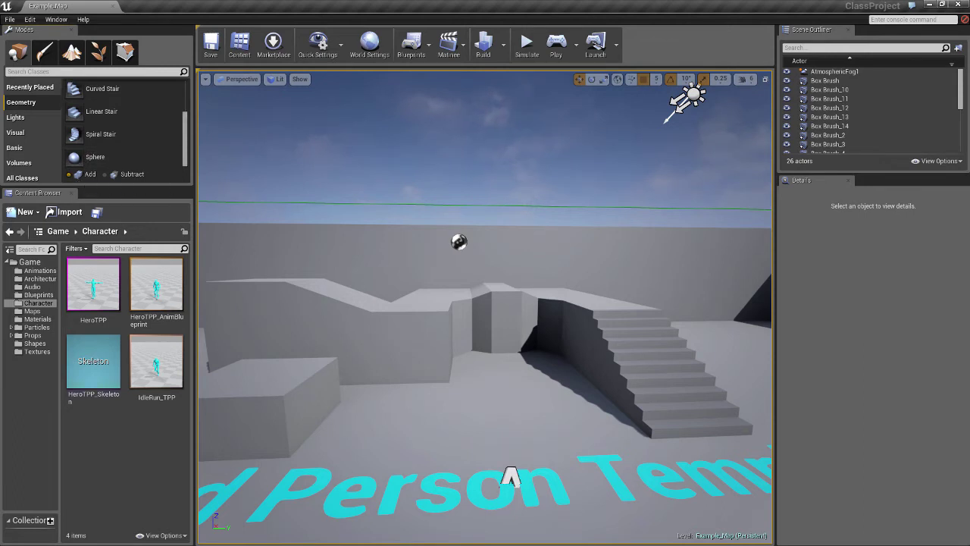
scroll(189, 124, up, 3)
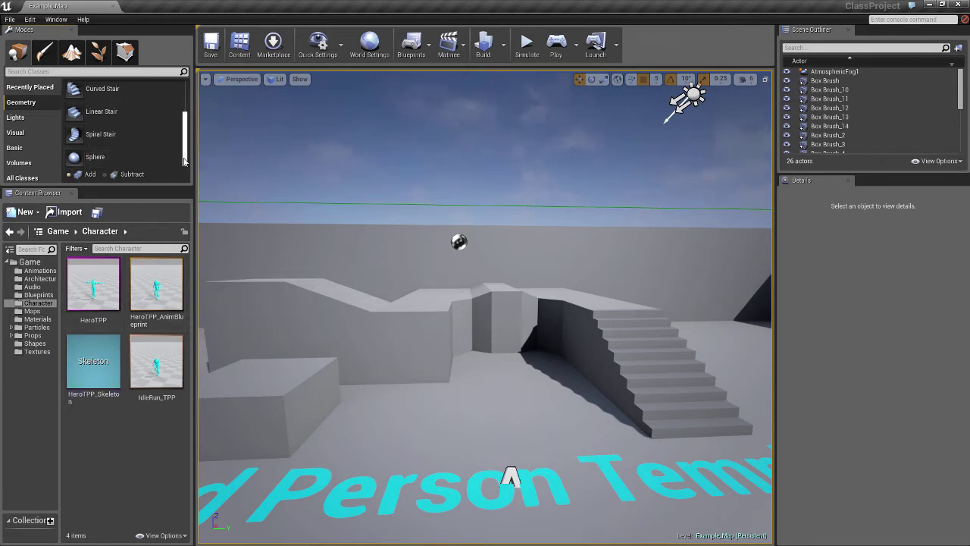
click(109, 97)
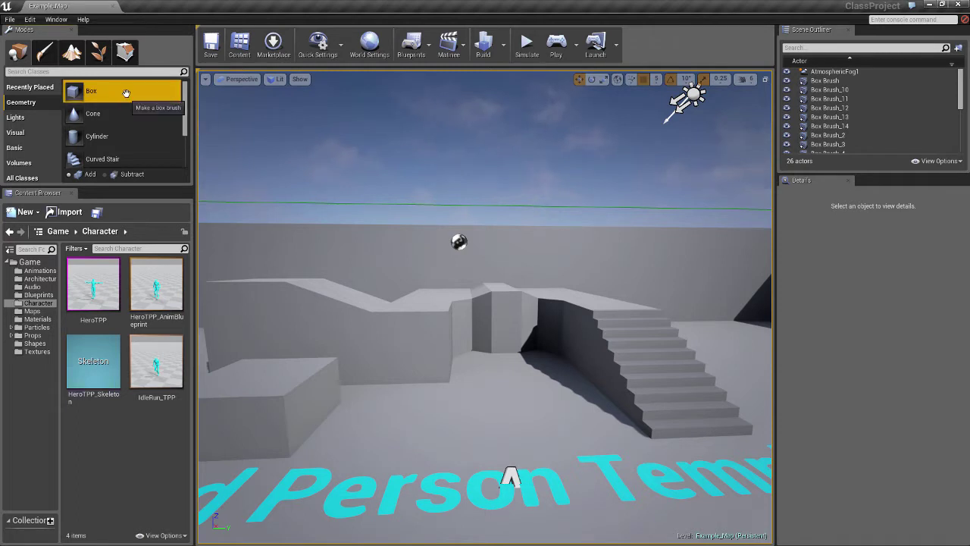
mouse_move(107, 92)
mouse_down()
mouse_move(223, 204)
mouse_move(551, 464)
mouse_move(514, 446)
mouse_up()
Set the new box brush's X, Y and Z dimensions to 100 each.
scroll(477, 428, down, 5)
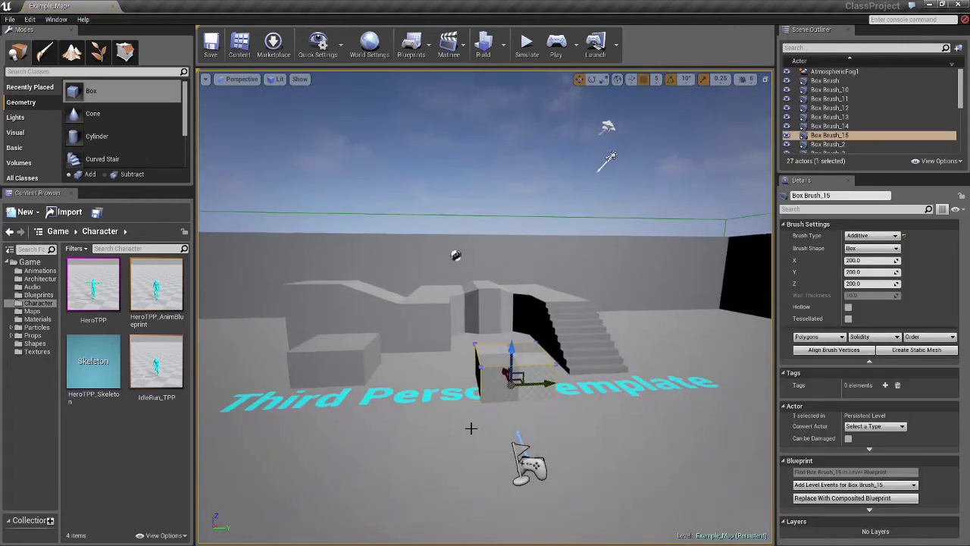
middle_drag(487, 432, 474, 428)
scroll(473, 413, up, 5)
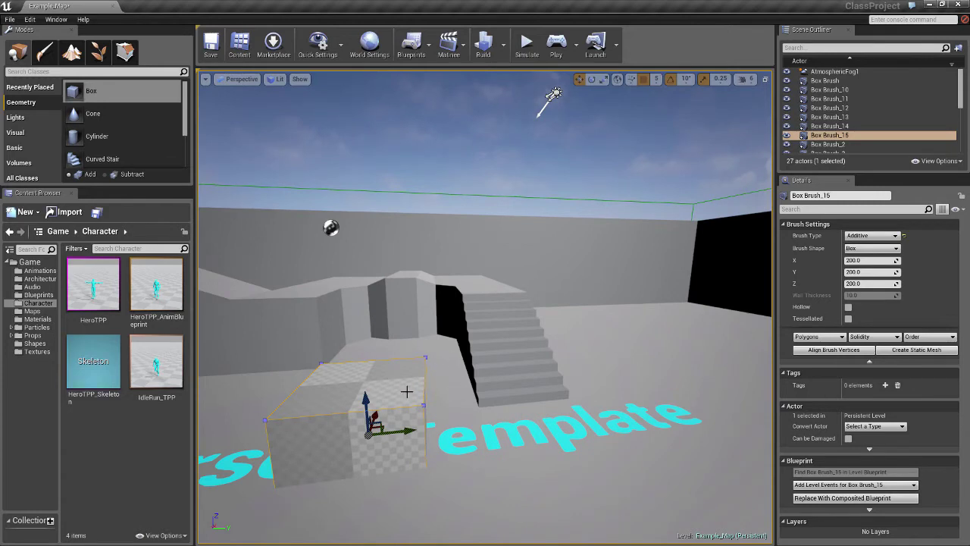
click(864, 260)
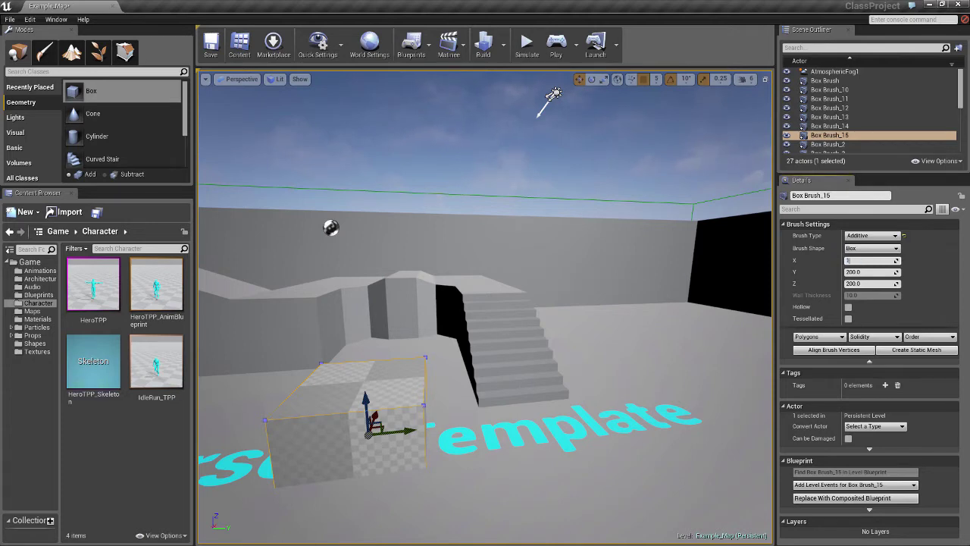
text(100)
key(Tab)
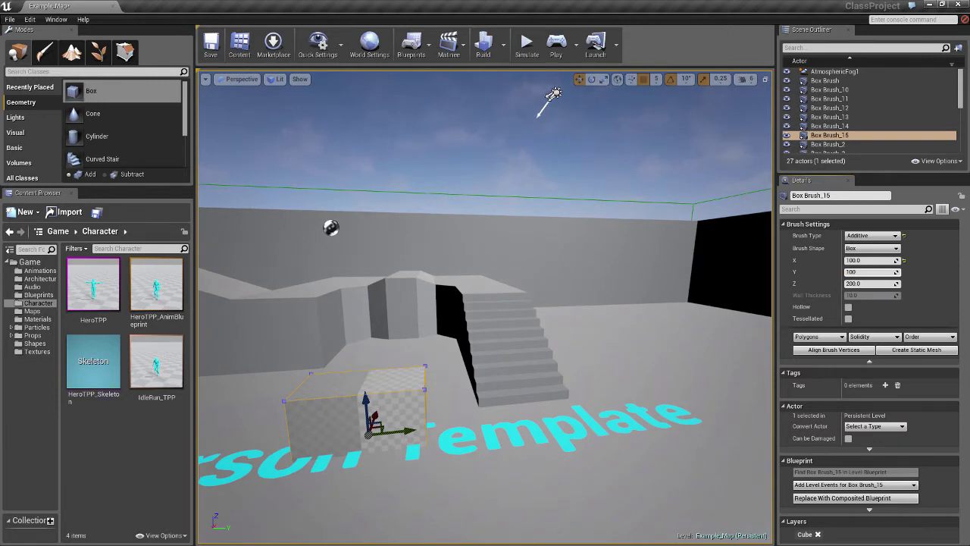
key(Tab)
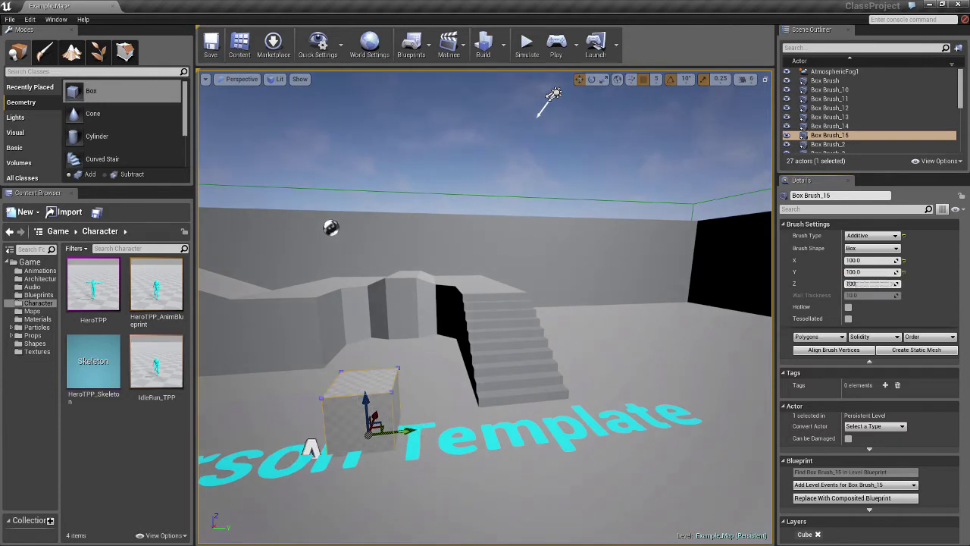
key(Return)
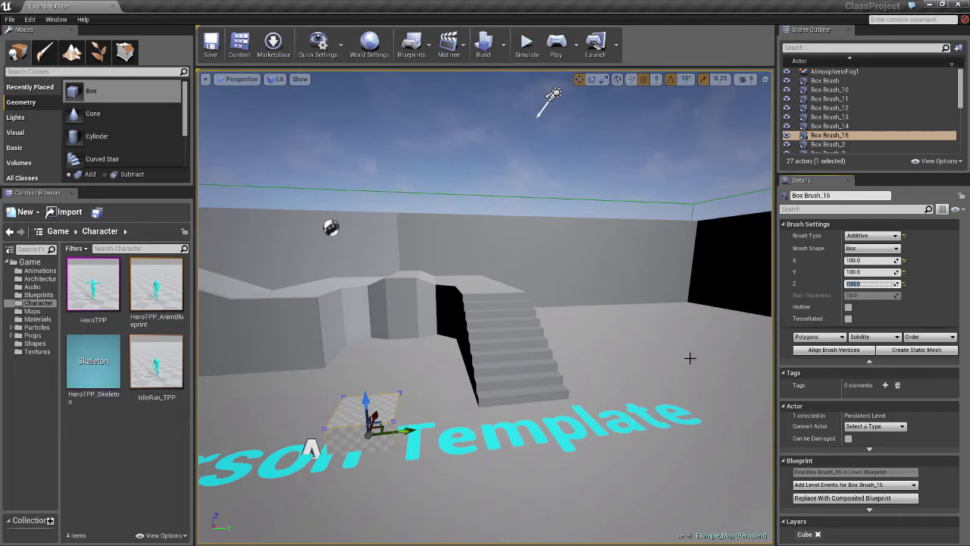
Set the selected box brush's X, Y and Z dimensions to 1 each.
mouse_move(581, 371)
right_down()
mouse_move(561, 409)
mouse_move(530, 407)
mouse_move(636, 405)
mouse_move(656, 394)
mouse_move(641, 418)
mouse_move(613, 419)
right_up()
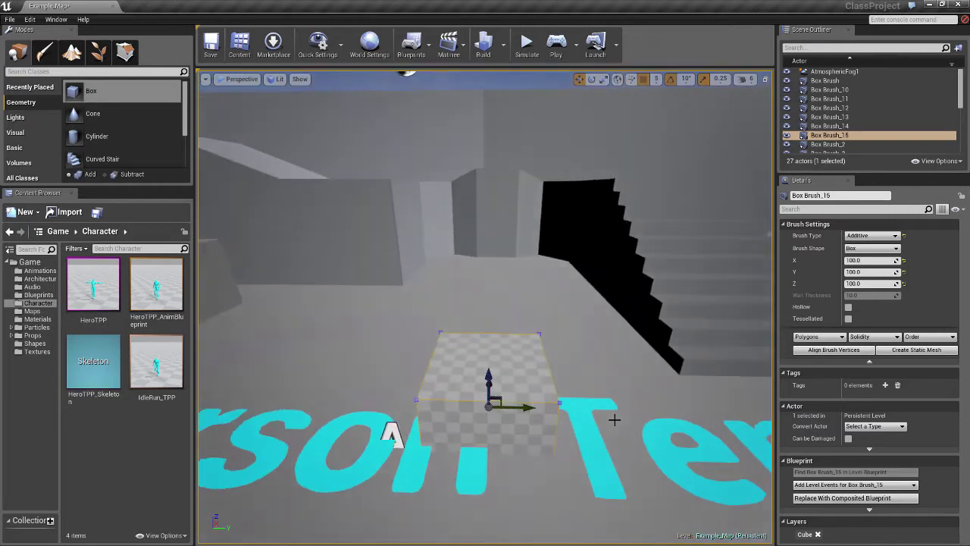
click(856, 260)
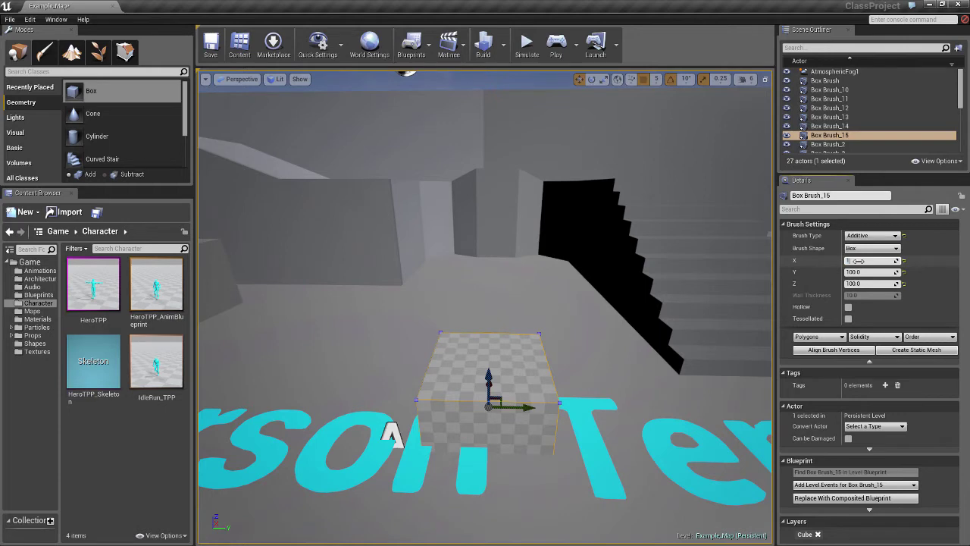
click(856, 272)
text(1)
click(853, 284)
text(1)
key(Return)
Raise the tiny box brush slightly above the floor near the Third Person Template text.
right_drag(522, 400, 523, 344)
middle_drag(521, 396, 538, 356)
scroll(530, 403, up, 5)
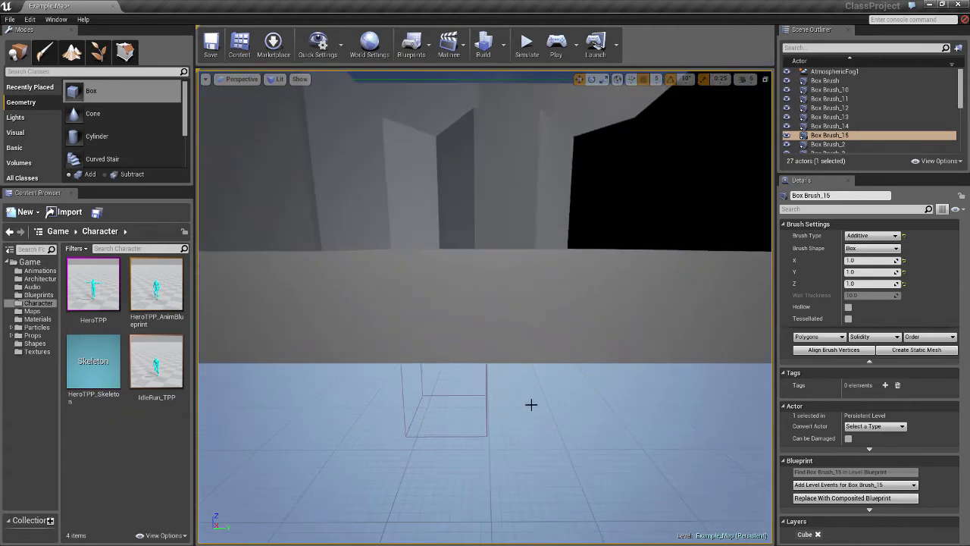
scroll(531, 405, down, 4)
middle_drag(531, 407, 531, 357)
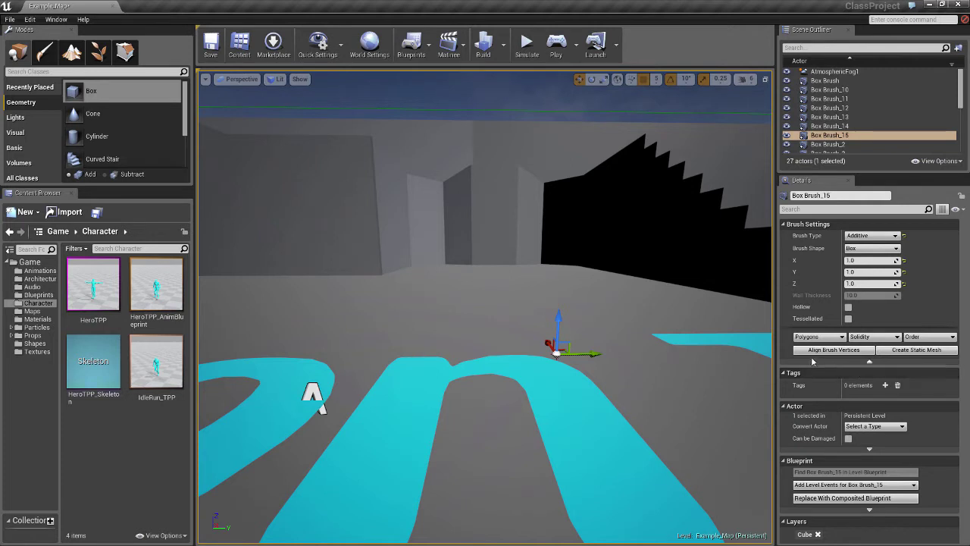
drag(559, 318, 559, 284)
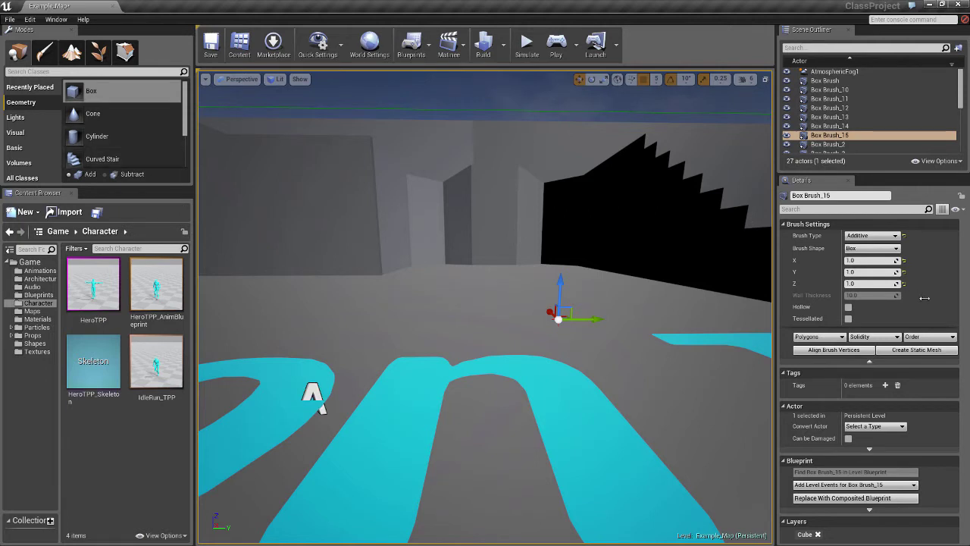
Convert the box brush into a static mesh named 1X1Cube in the Shapes folder.
click(871, 363)
click(869, 330)
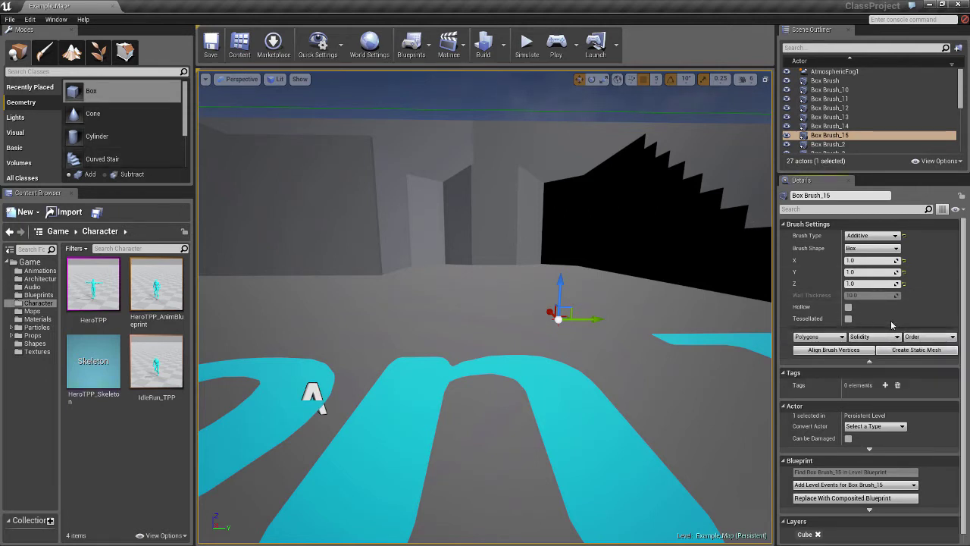
click(925, 352)
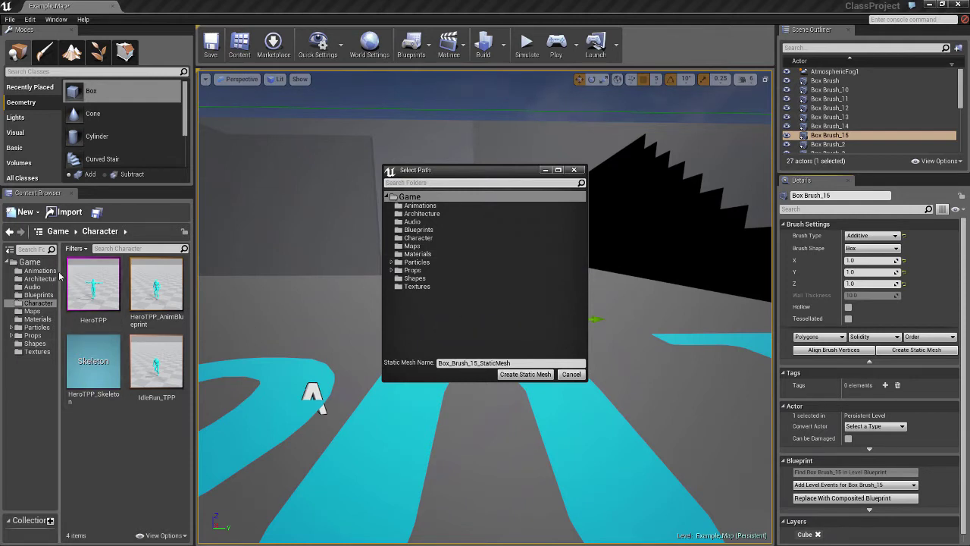
click(36, 344)
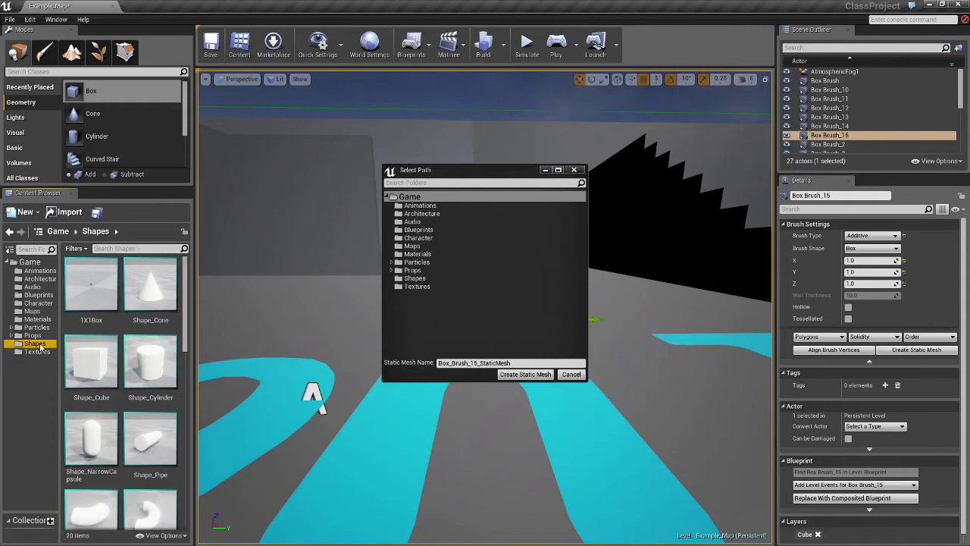
click(419, 280)
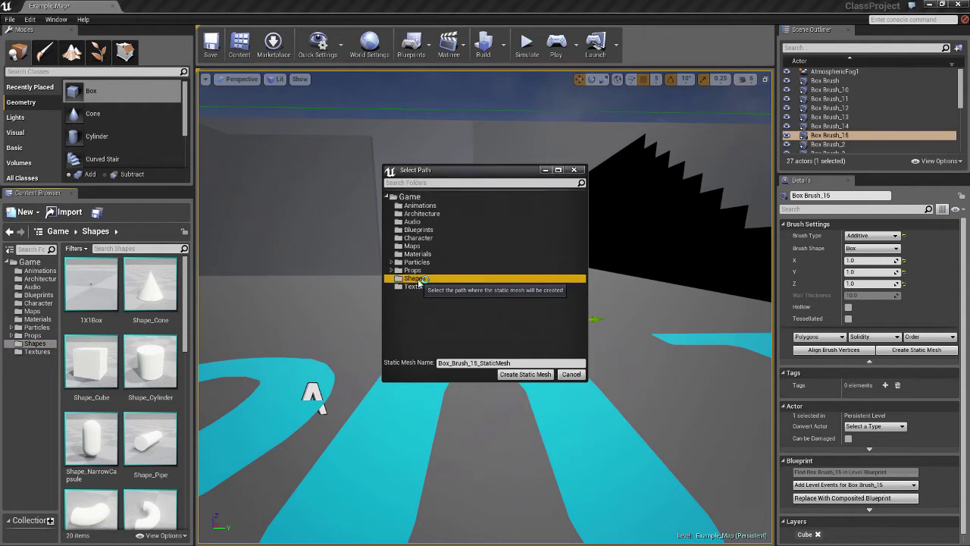
click(455, 362)
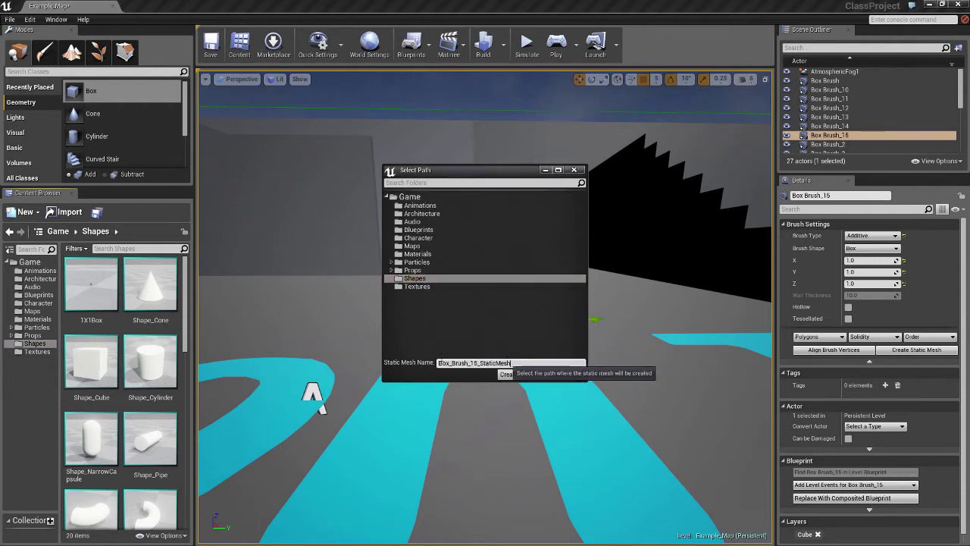
text(1X1Cube)
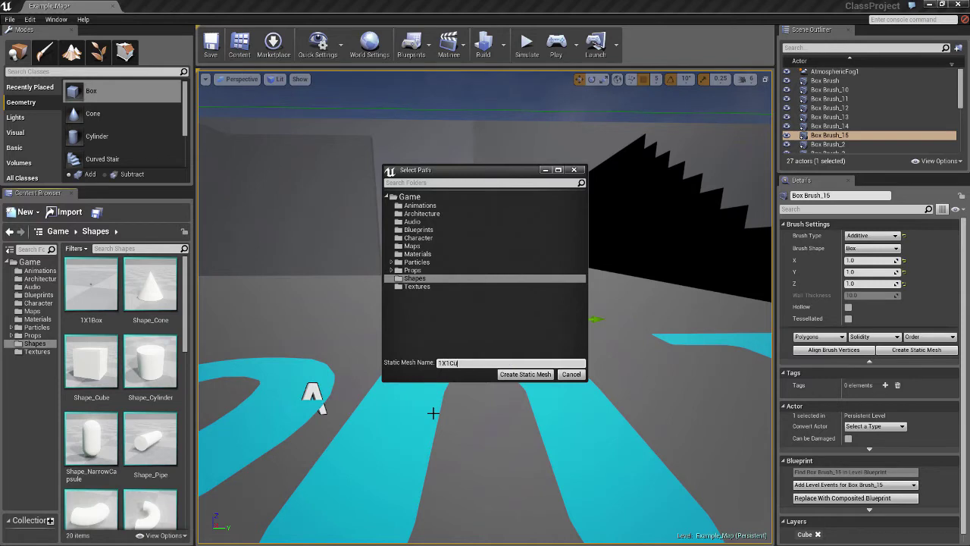
click(525, 374)
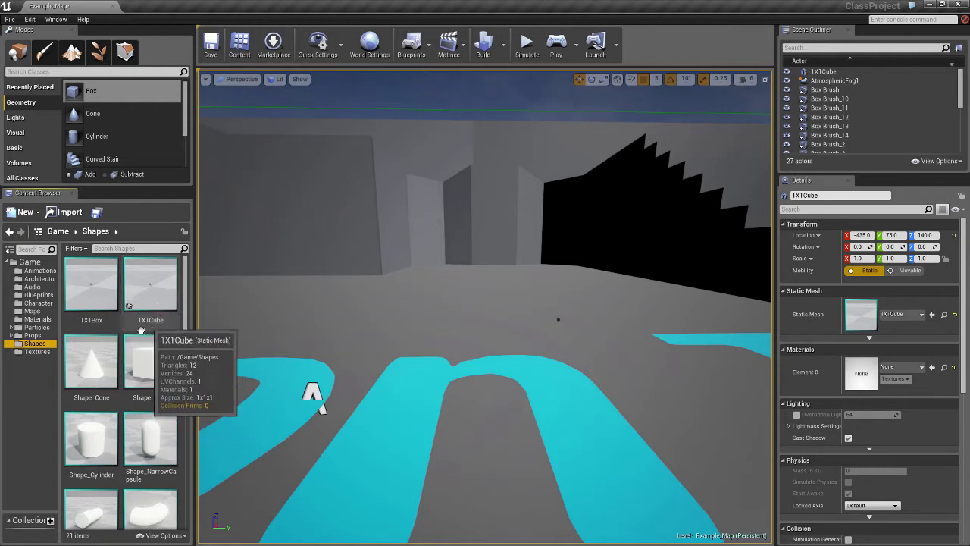
Save the 1X1Cube mesh asset and select the 1X1Cube actor in the level.
right_click(152, 297)
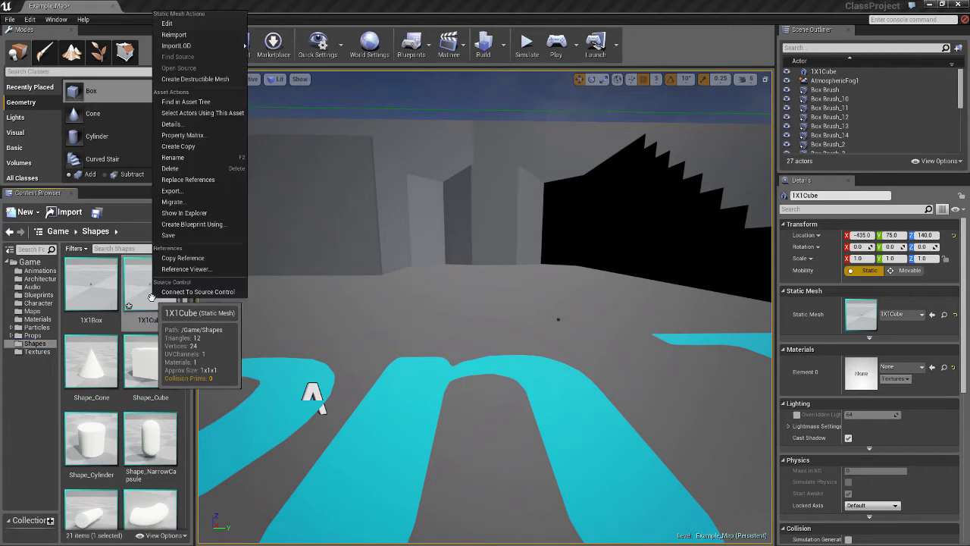
click(173, 236)
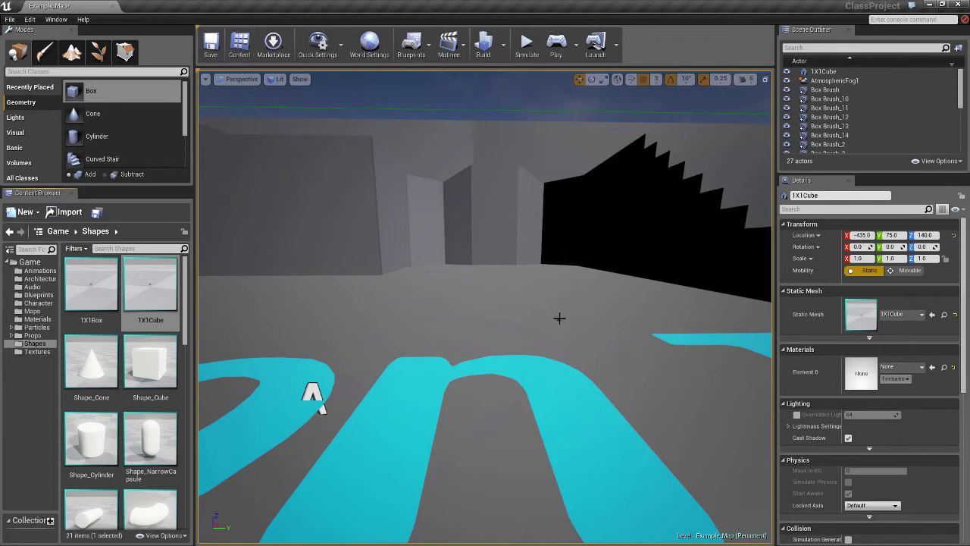
drag(558, 318, 557, 318)
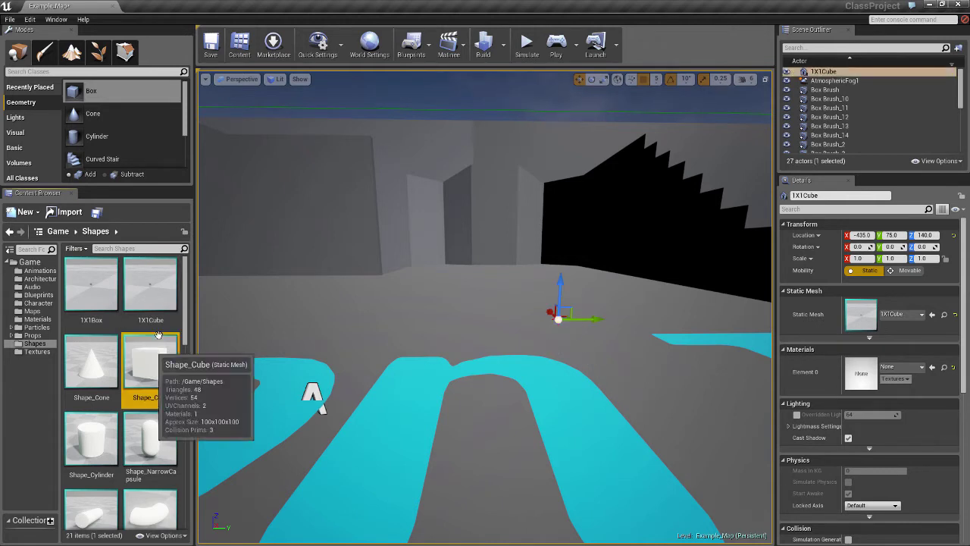
click(151, 292)
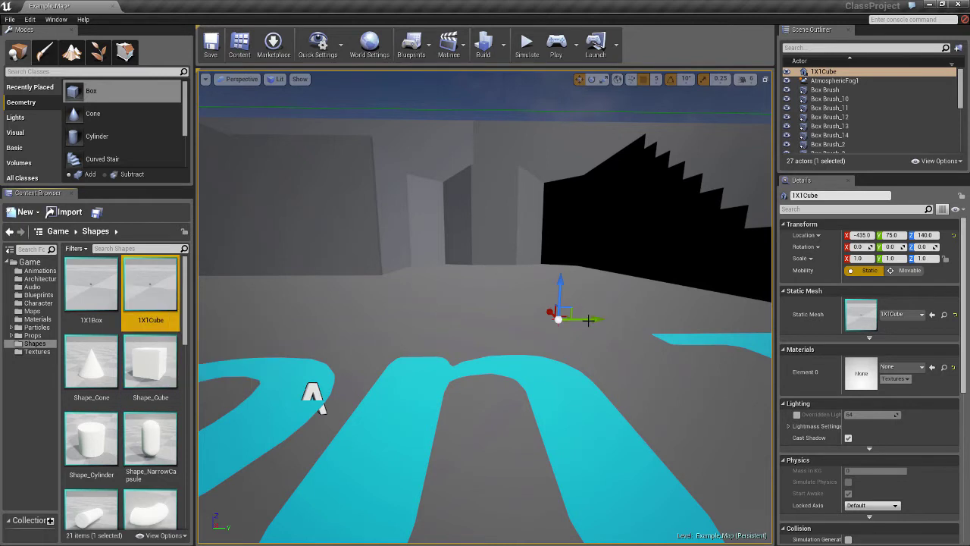
Set the 1X1Cube actor's X, Y and Z location to 0 so it sits at the world origin.
click(863, 235)
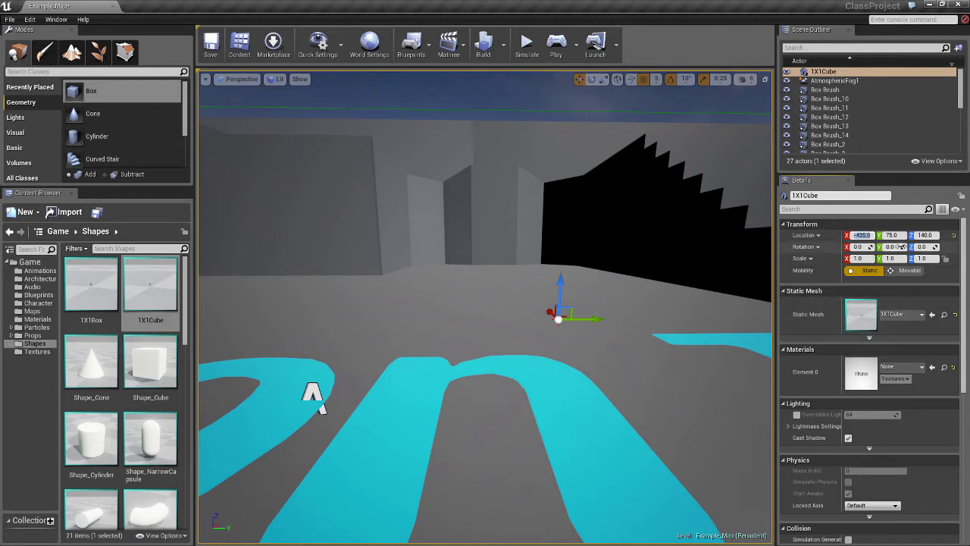
mouse_move(392, 451)
right_down()
mouse_move(366, 471)
mouse_move(389, 462)
right_up()
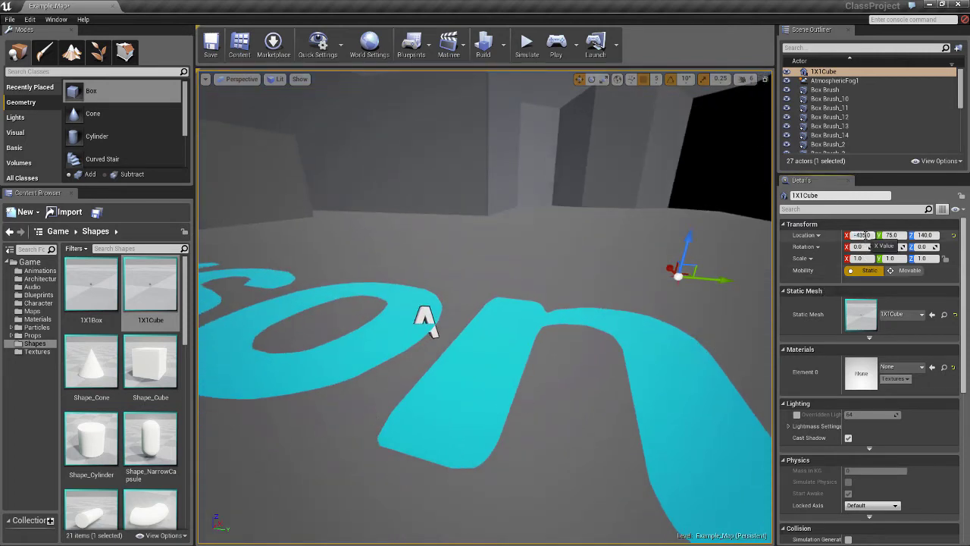
text(0)
click(897, 235)
text(0)
Examine where the 1X1Cube's pivot sits at the world origin, looking closely at the grid below the level.
right_drag(574, 388, 566, 382)
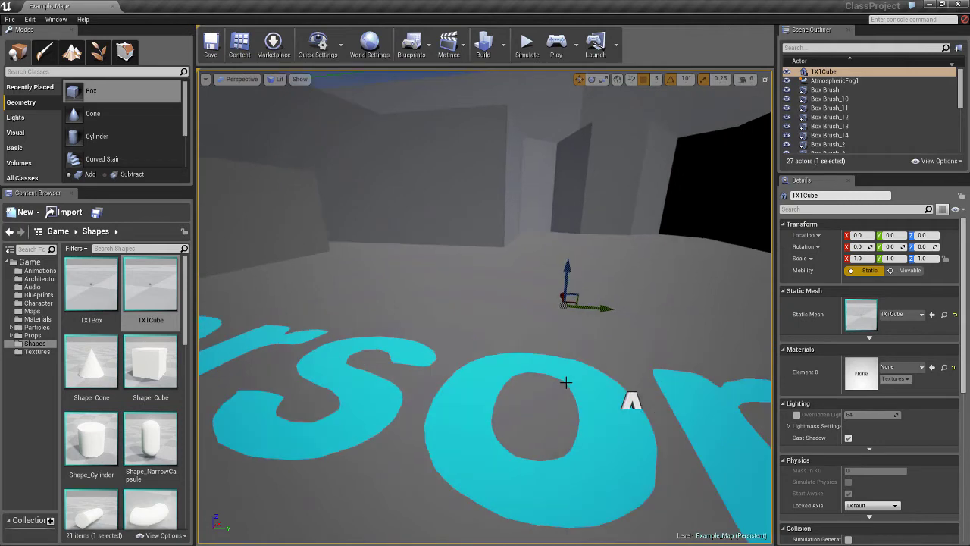
middle_drag(576, 387, 576, 403)
drag(606, 417, 604, 402)
middle_drag(610, 403, 606, 418)
drag(606, 418, 585, 412)
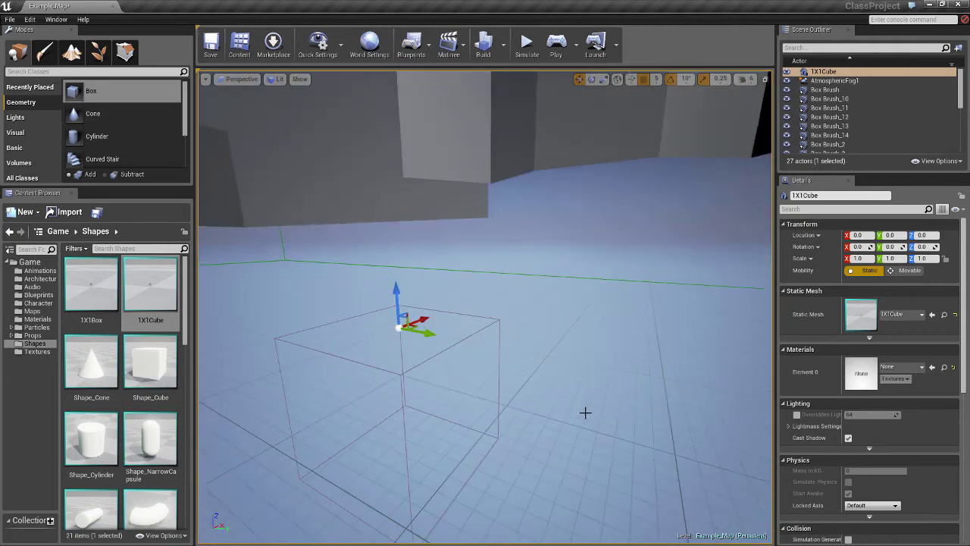
key(Up)
key(Up)
key(Up)
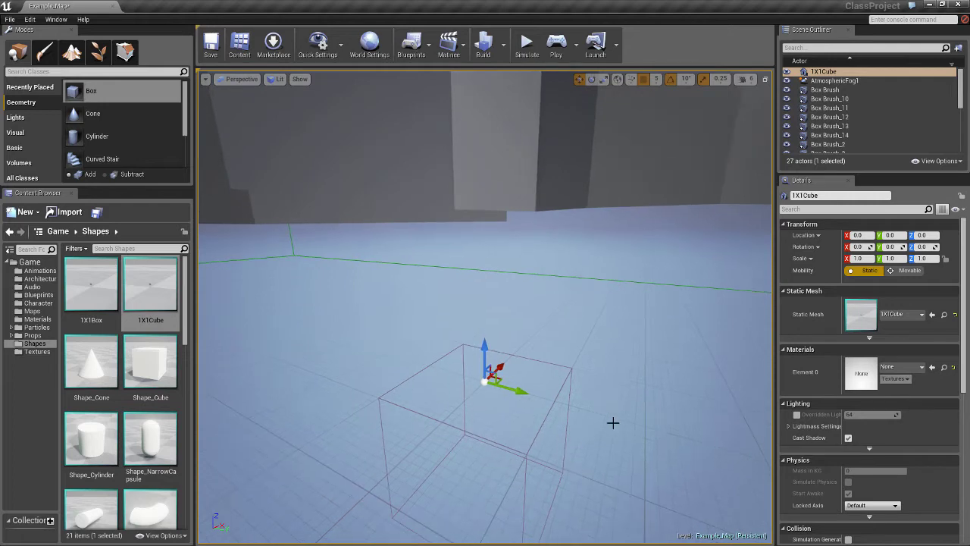
right_click(590, 322)
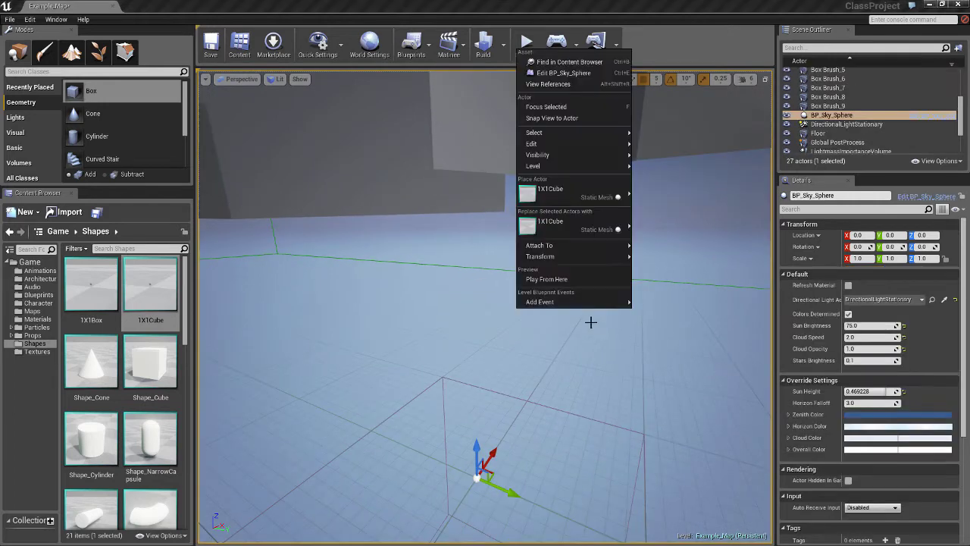
click(586, 416)
click(476, 475)
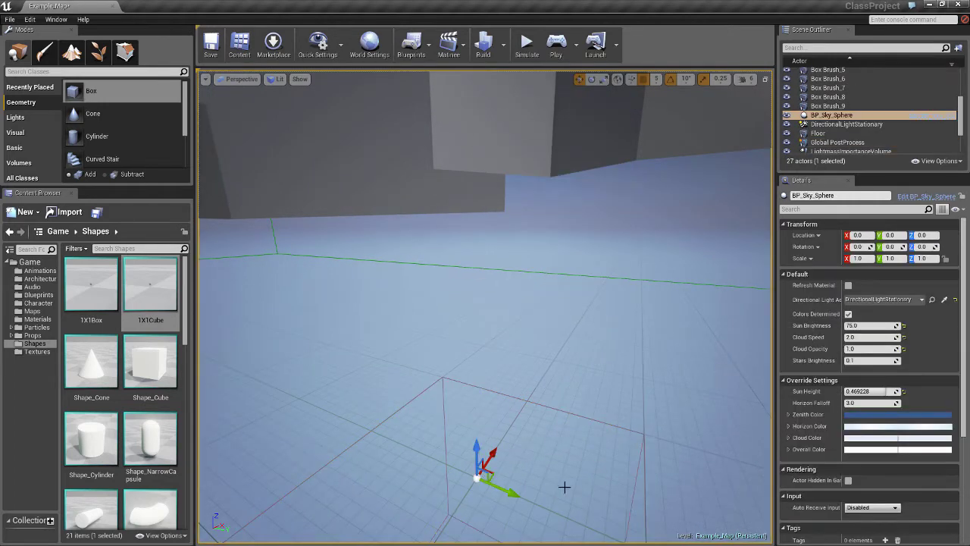
right_drag(551, 454, 549, 465)
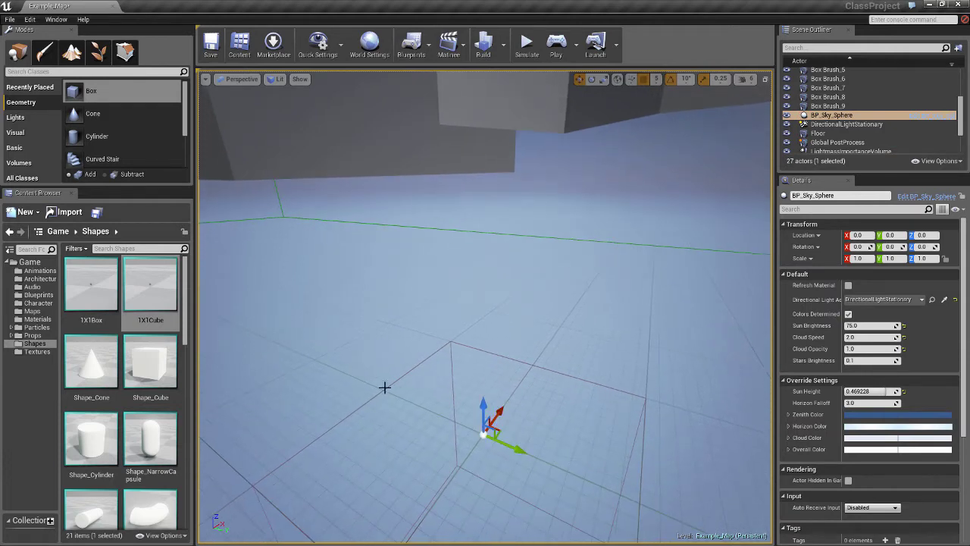
Export the 1X1Cube mesh asset to the Desktop as the FBX file 1X1Cube.FBX.
click(155, 293)
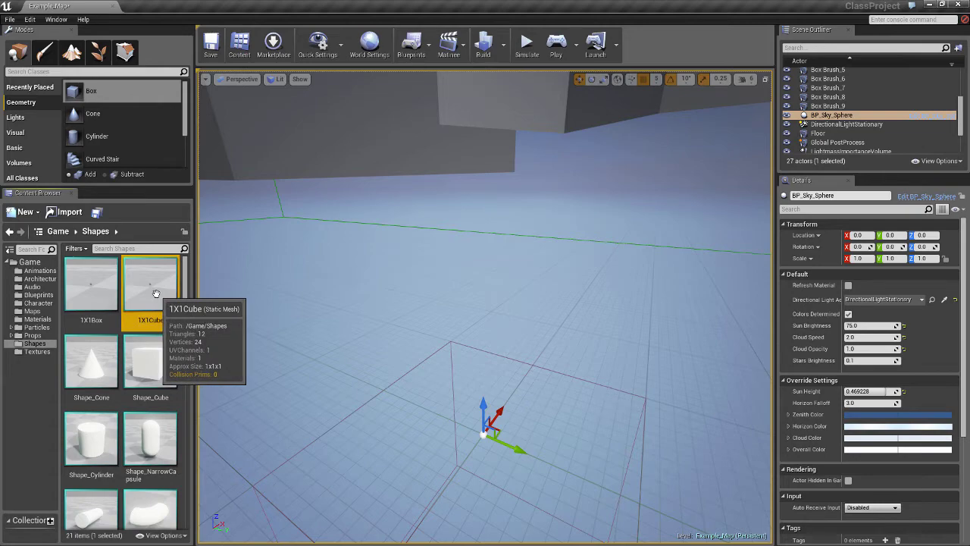
right_click(155, 293)
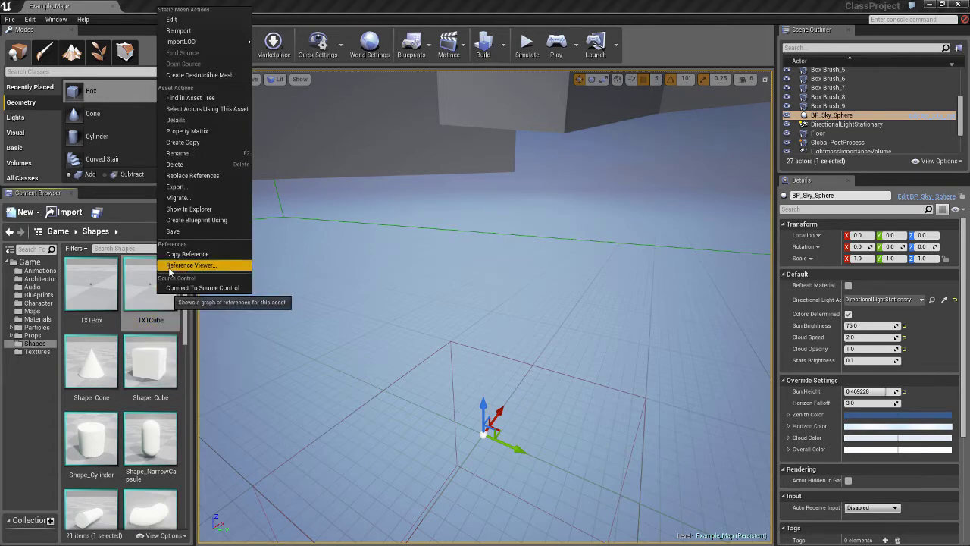
click(186, 194)
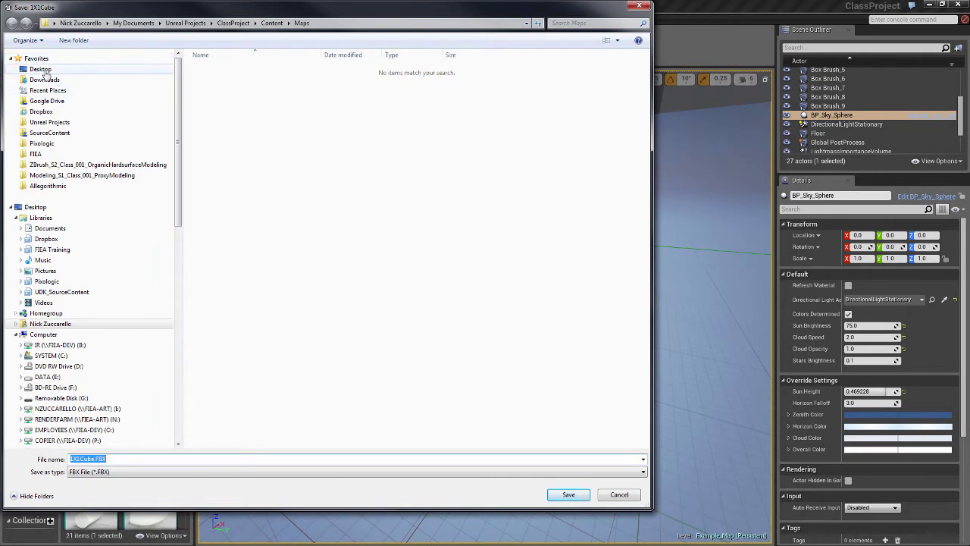
click(42, 70)
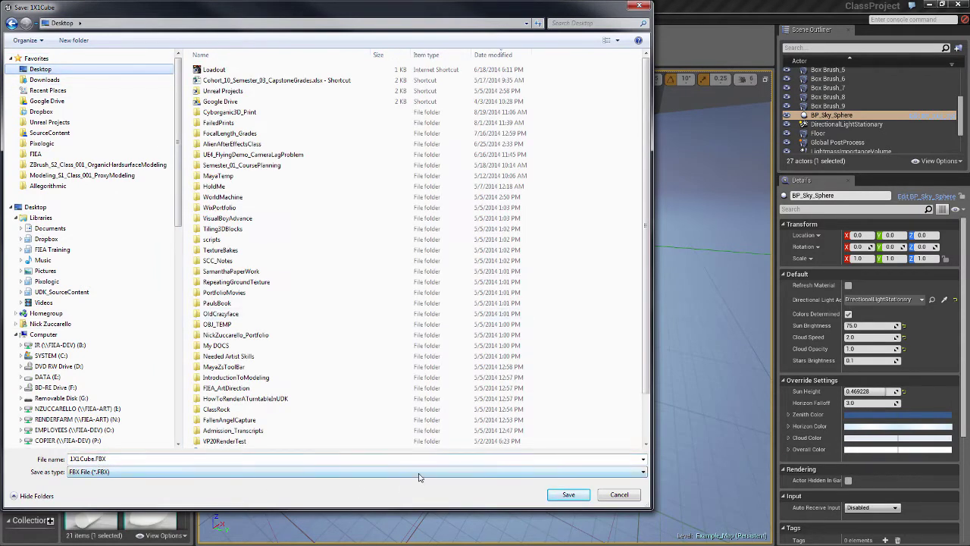
click(569, 495)
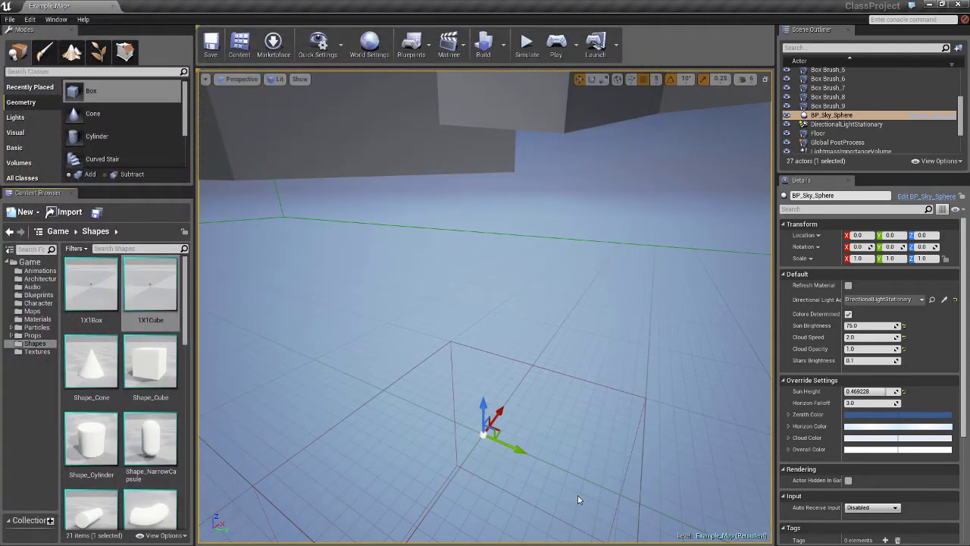
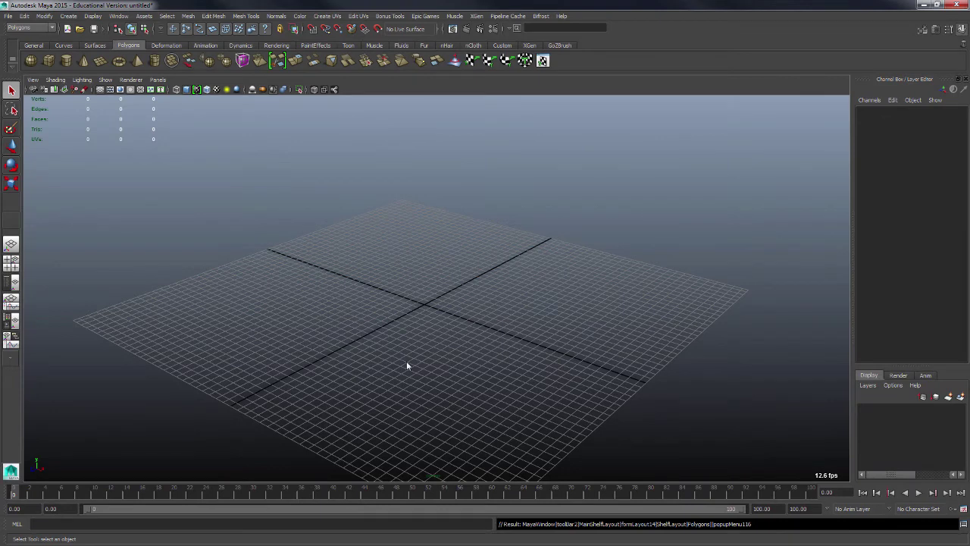
Open the import options and set the import file type to FBX.
click(9, 16)
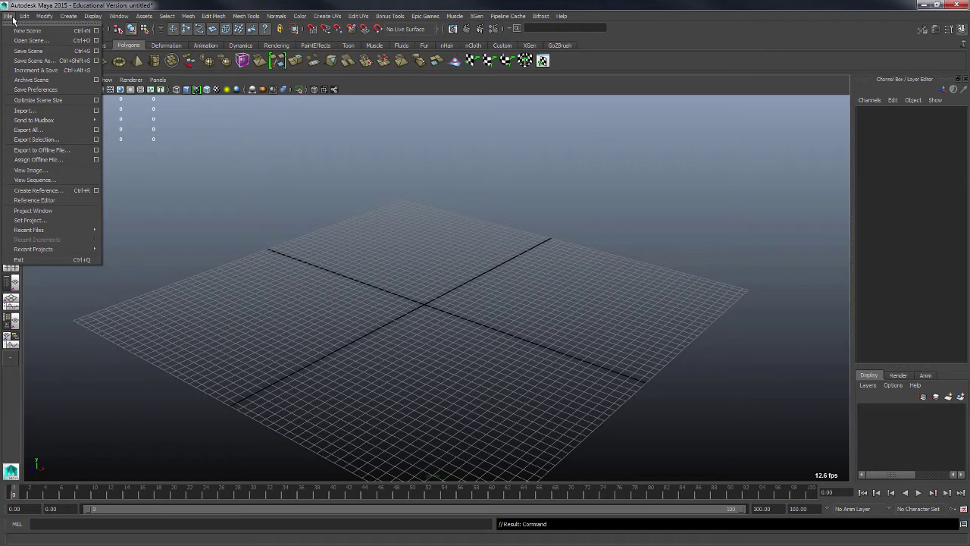
click(96, 110)
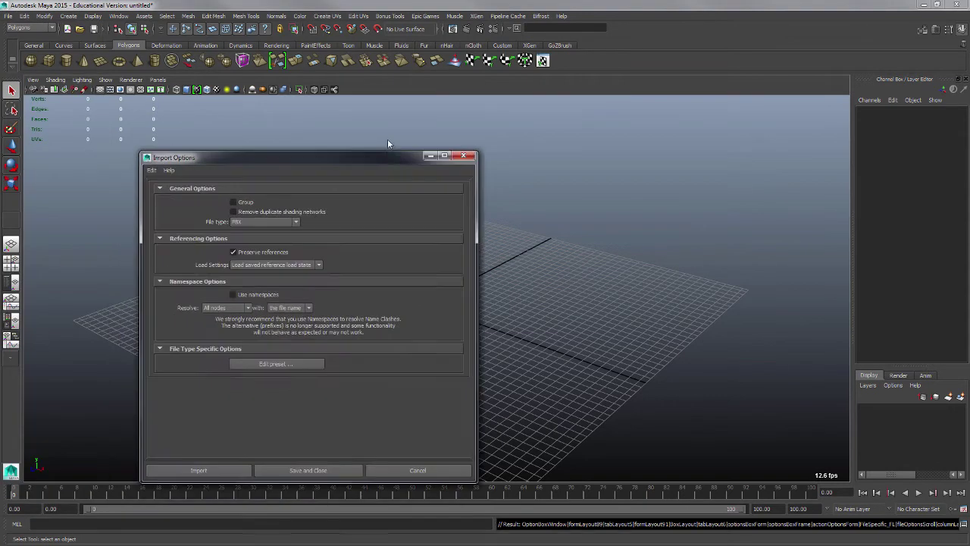
click(9, 16)
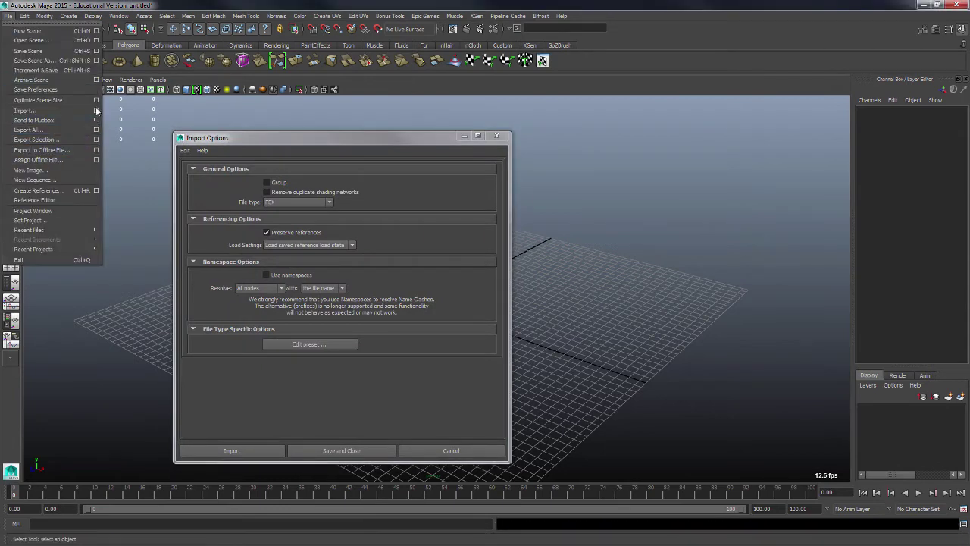
click(229, 139)
drag(222, 134, 246, 137)
click(328, 198)
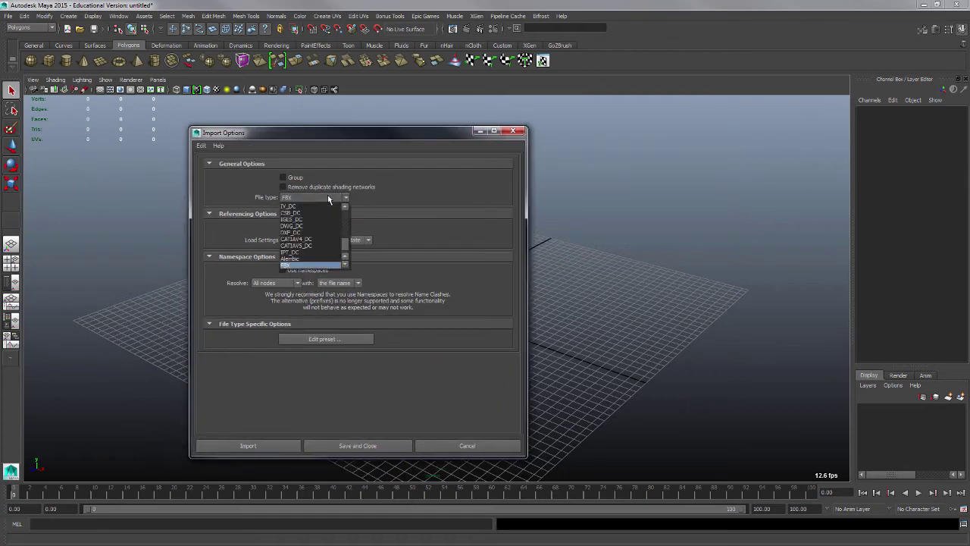
drag(346, 247, 345, 253)
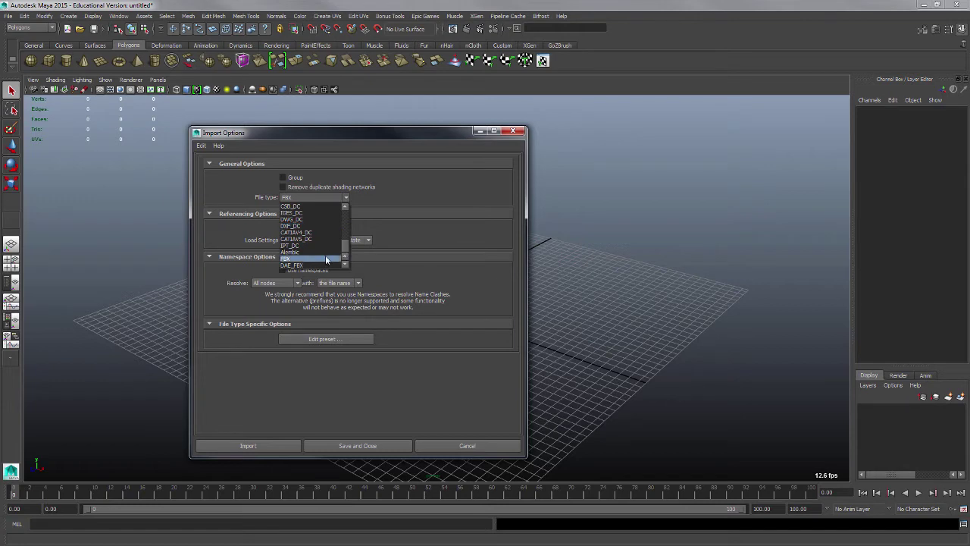
click(325, 257)
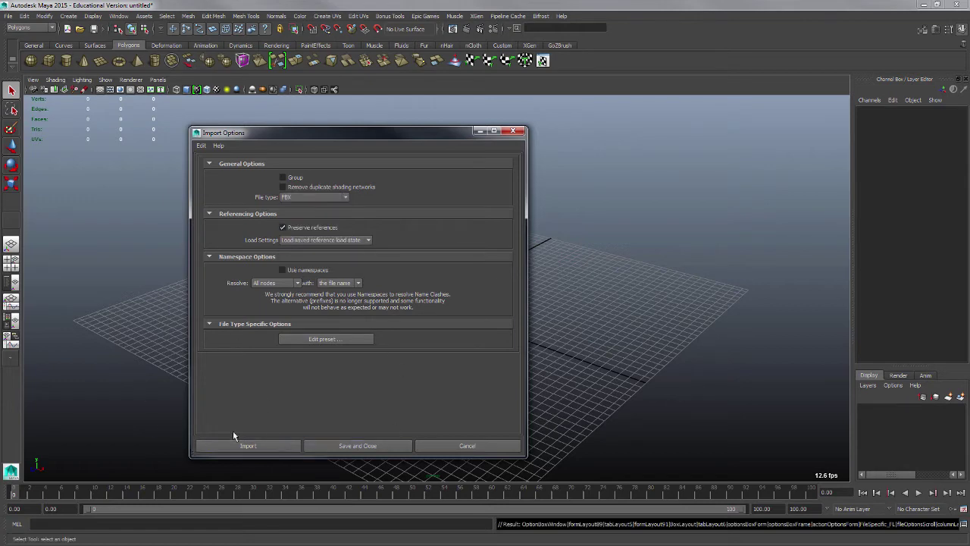
Import the 1X1Cube.FBX file from the Desktop into the scene.
click(274, 444)
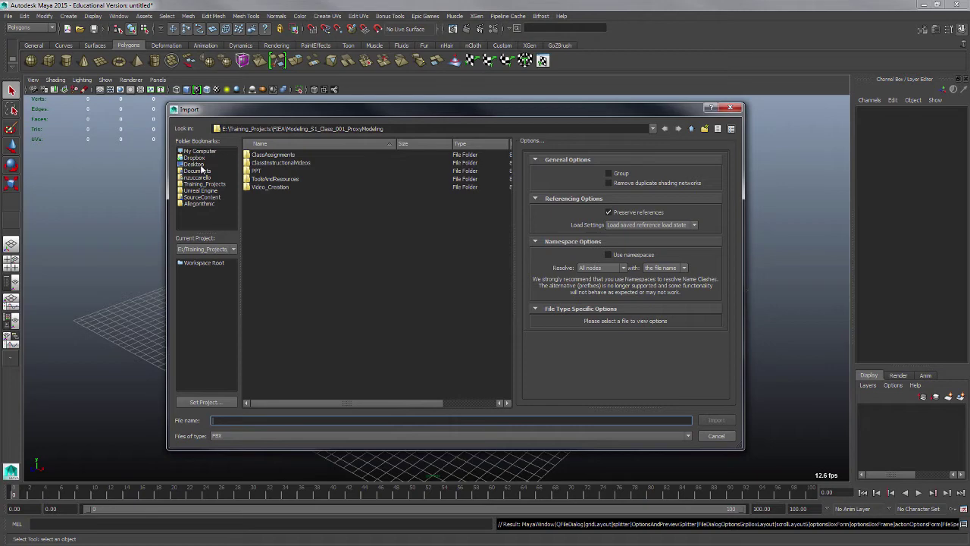
click(199, 165)
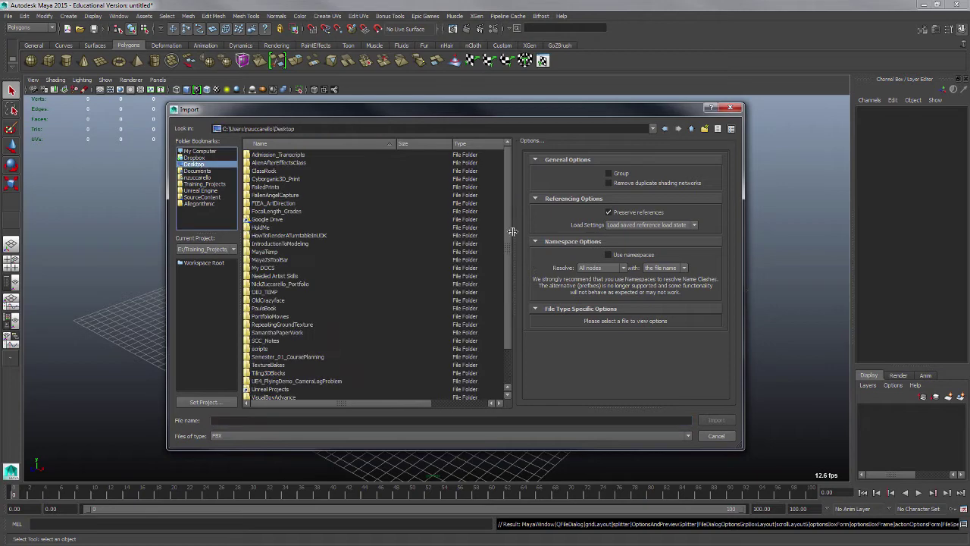
drag(509, 216, 519, 290)
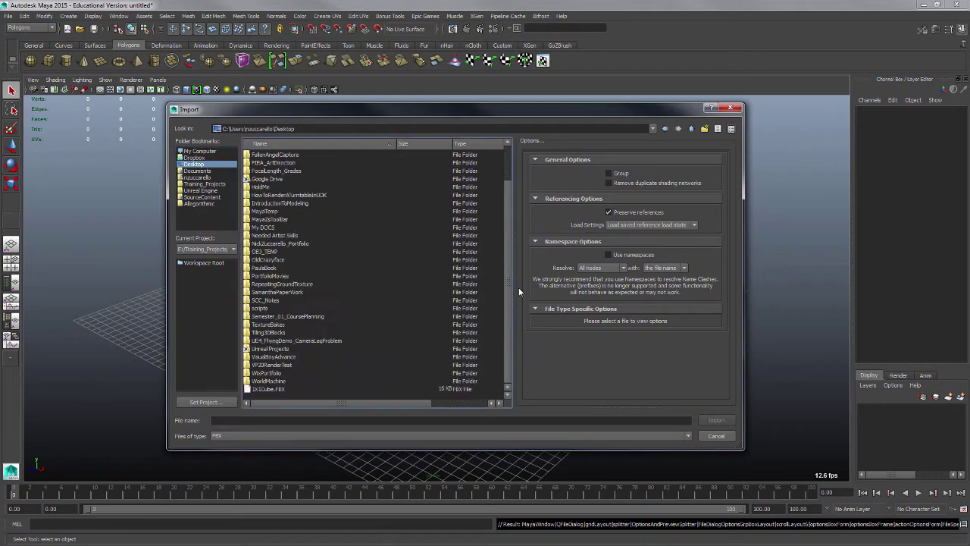
click(271, 390)
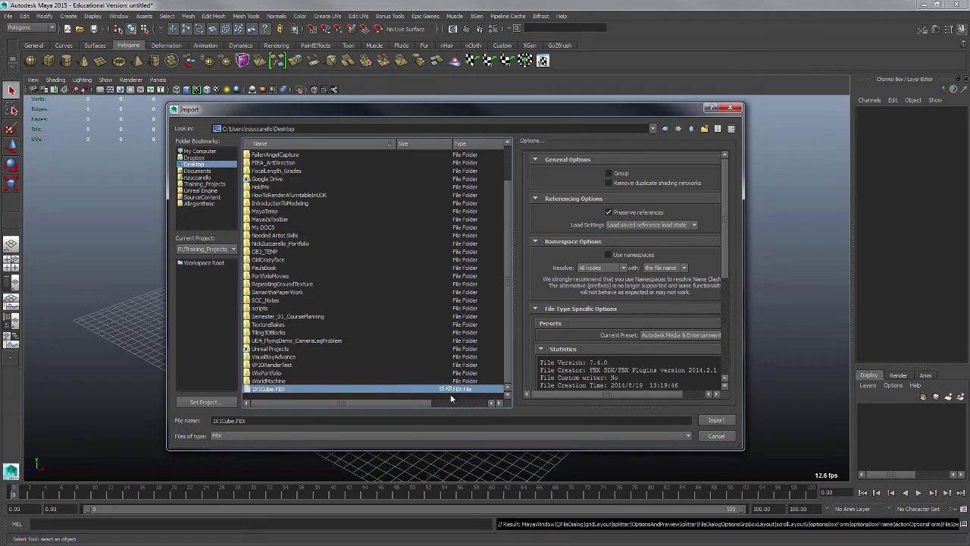
click(716, 421)
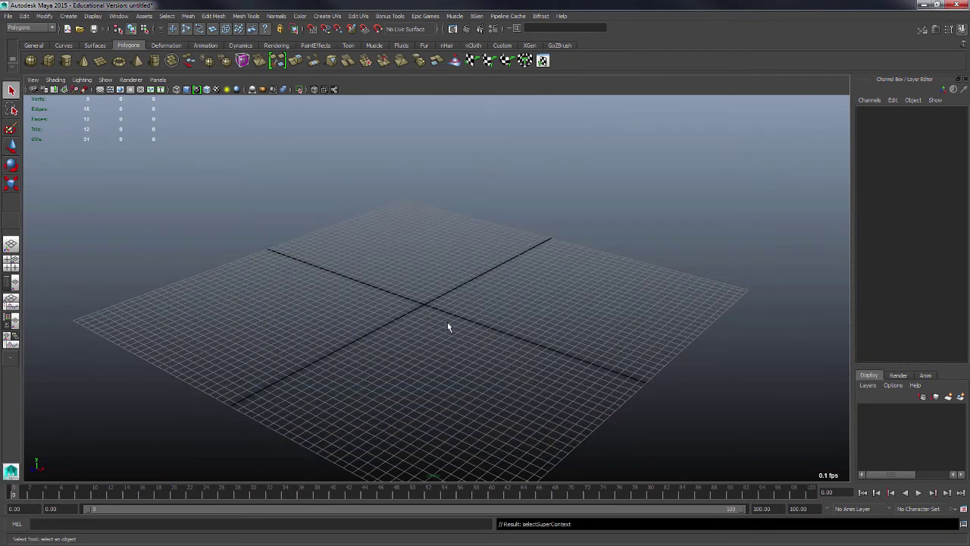
Frame the imported cube in the perspective view and examine it against the grid's origin.
scroll(448, 324, up, 5)
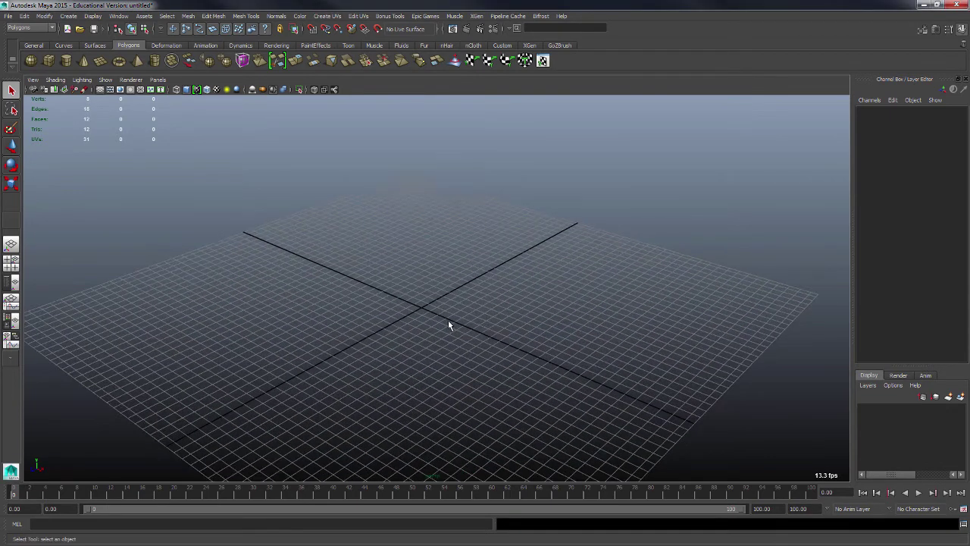
key(f)
scroll(524, 329, down, 4)
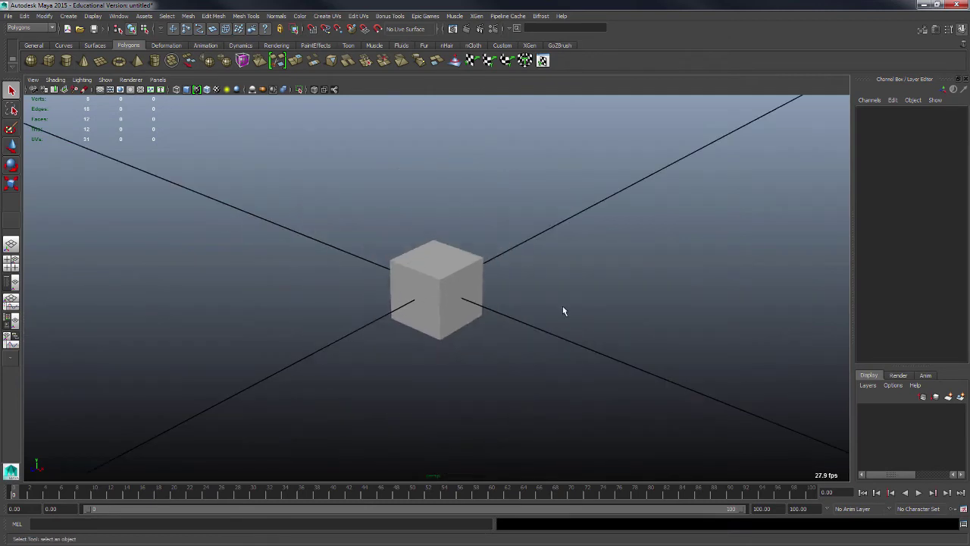
alt+right_drag(562, 306, 235, 206)
alt+right_drag(500, 288, 387, 246)
alt+middle_drag(438, 254, 410, 262)
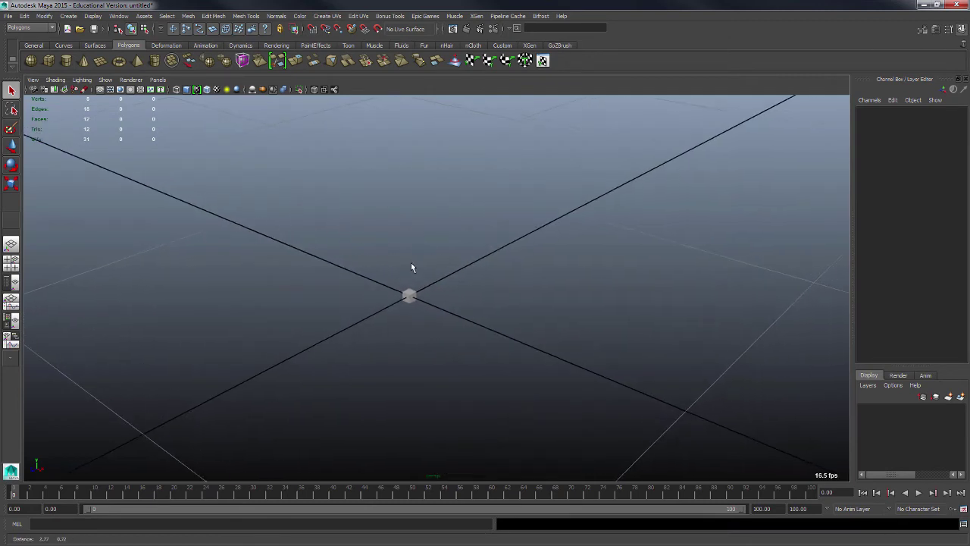
alt+drag(411, 267, 382, 265)
Open the Outliner and select the imported cube in its list.
click(120, 16)
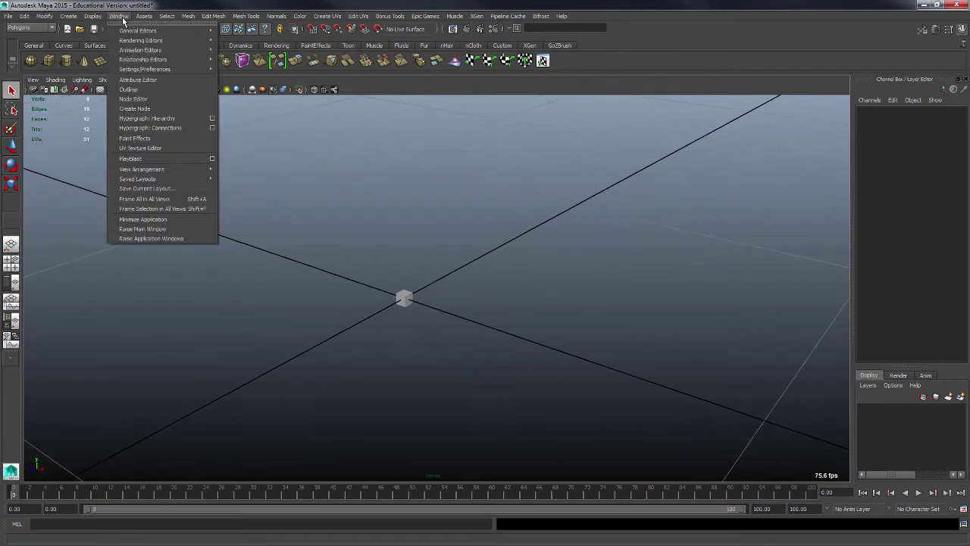
click(128, 89)
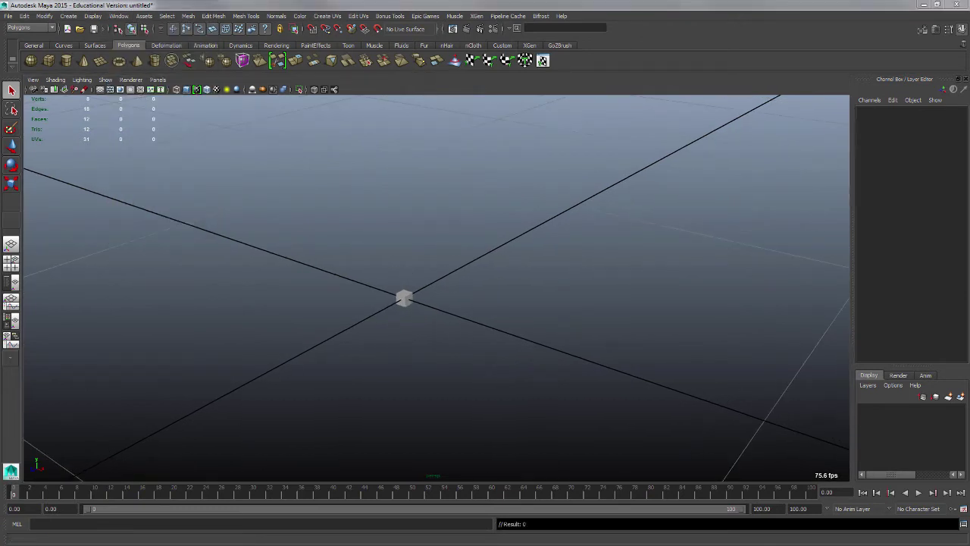
drag(24, 172, 104, 170)
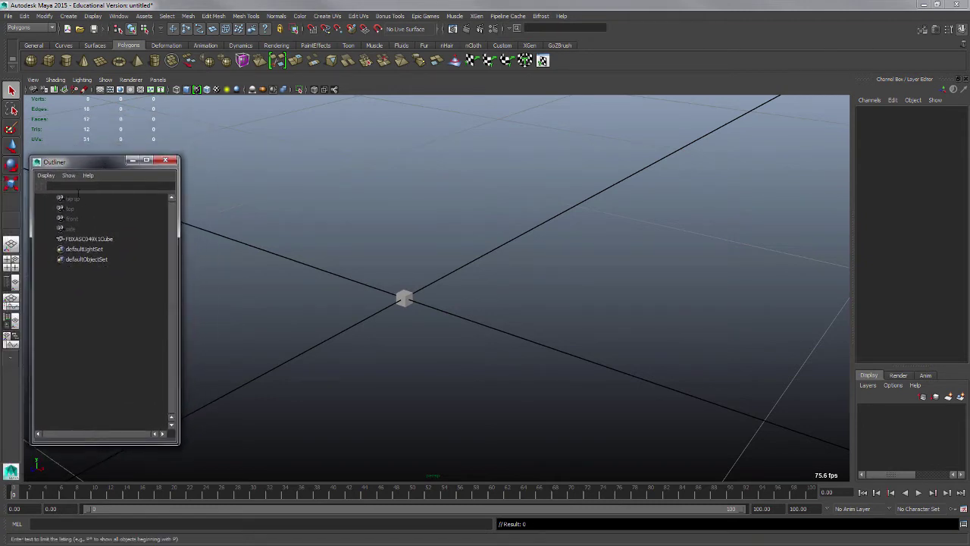
click(91, 241)
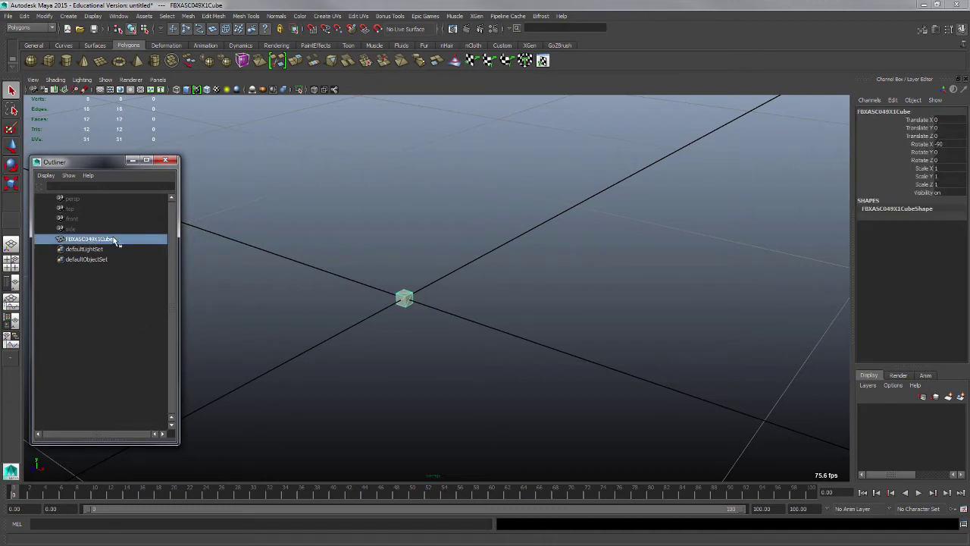
click(319, 291)
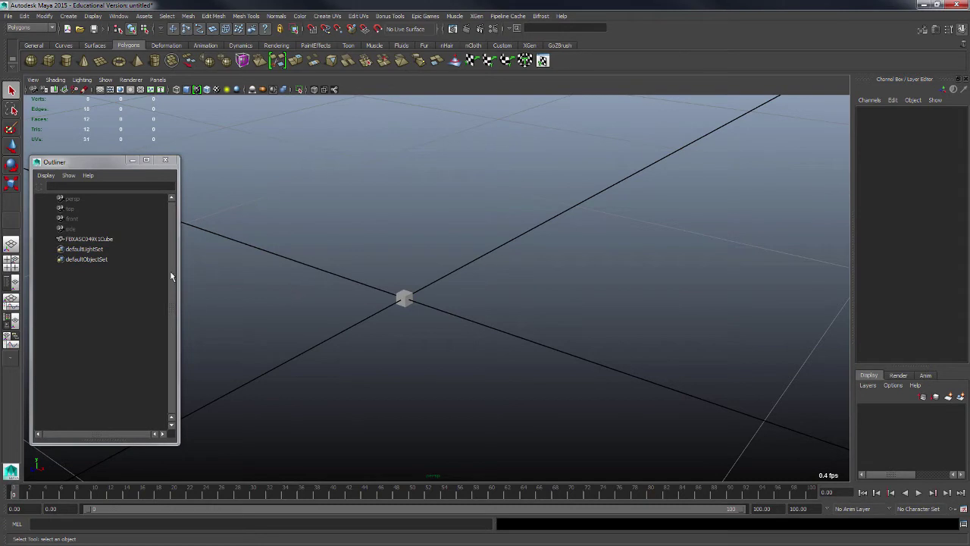
click(112, 241)
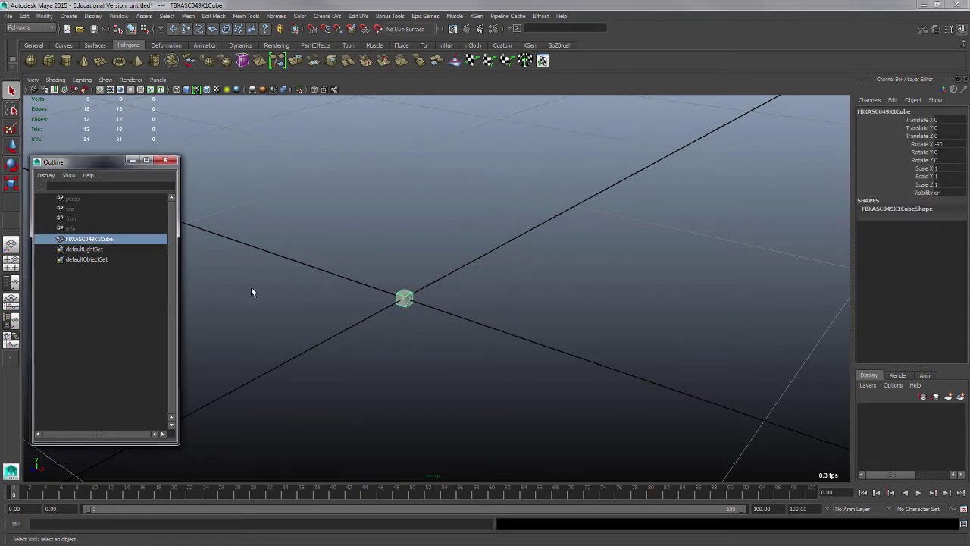
Frame the selected cube, inspect it up close from another angle, and deselect it.
key(f)
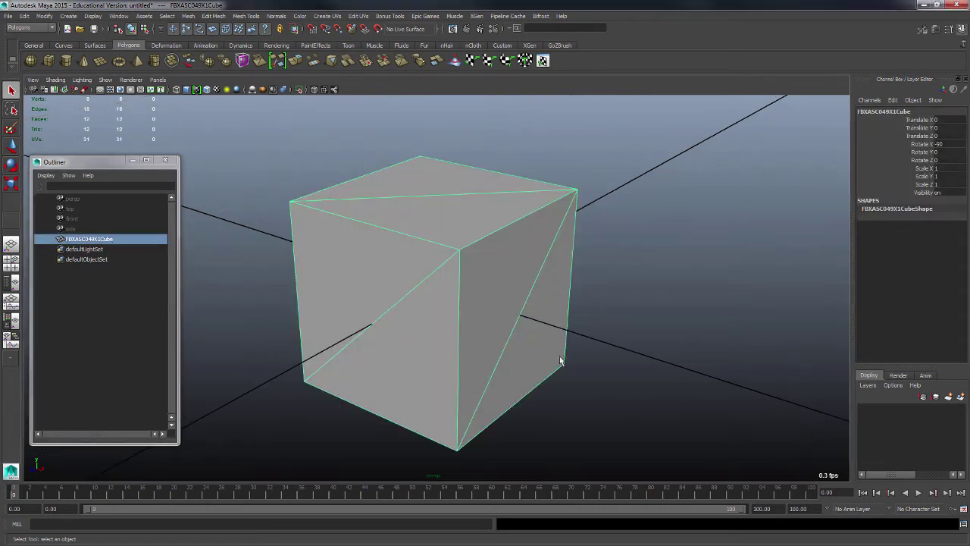
alt+right_drag(573, 330, 279, 253)
alt+middle_drag(520, 275, 492, 303)
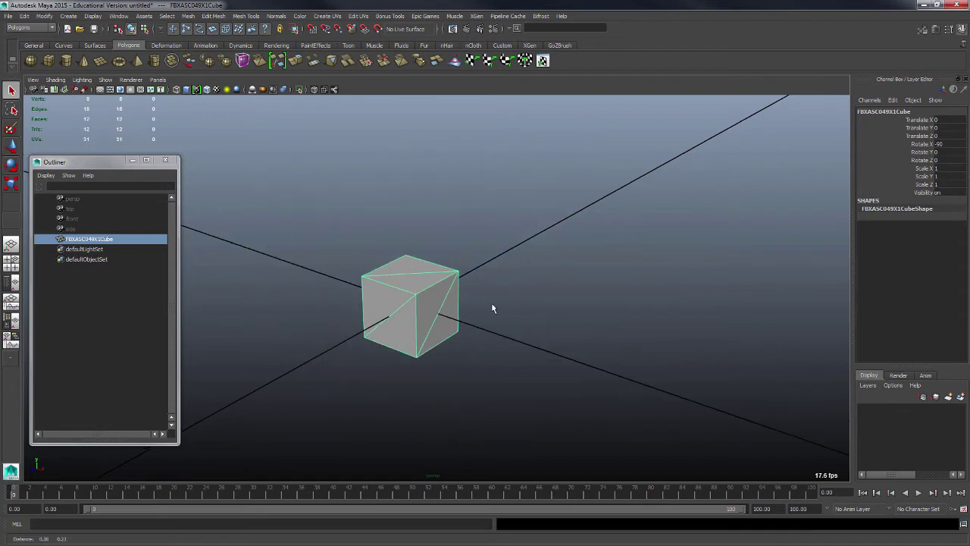
alt+drag(492, 303, 496, 340)
click(494, 313)
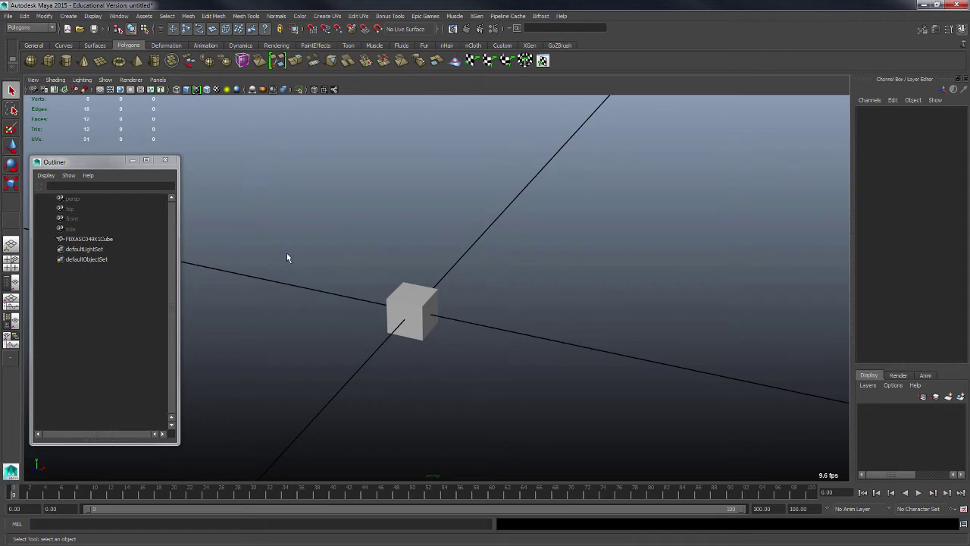
Check the world up axis and the working units in the application preferences, leaving them as they are.
click(119, 16)
mouse_move(163, 73)
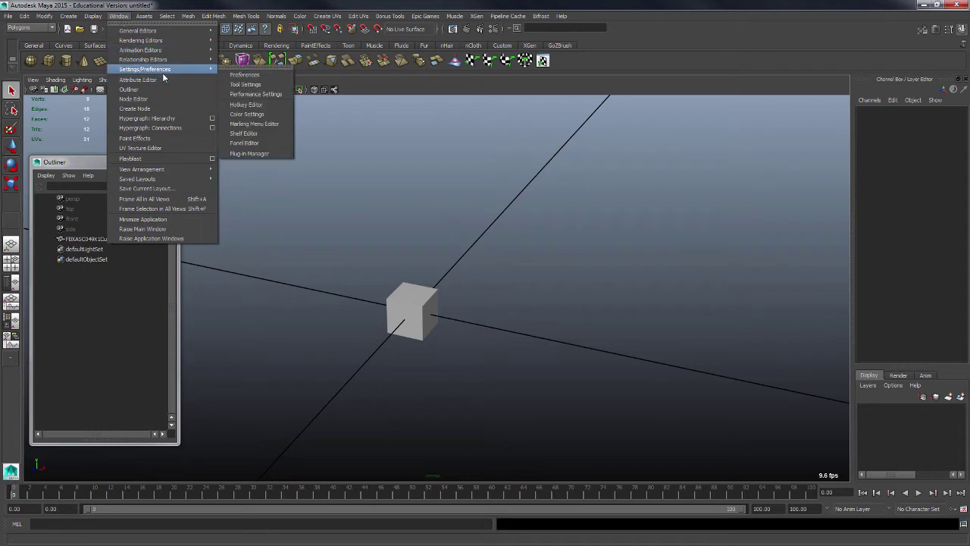
click(277, 75)
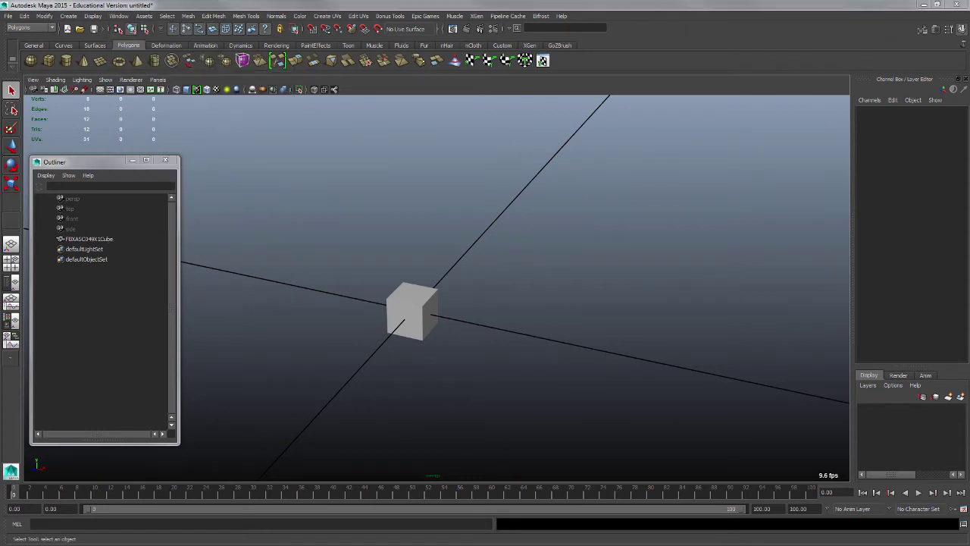
drag(398, 129, 380, 131)
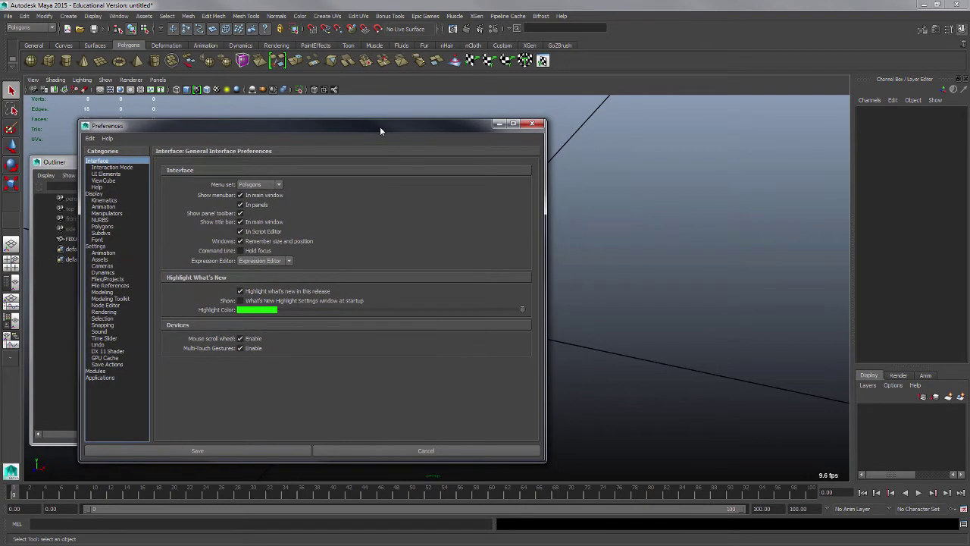
click(104, 248)
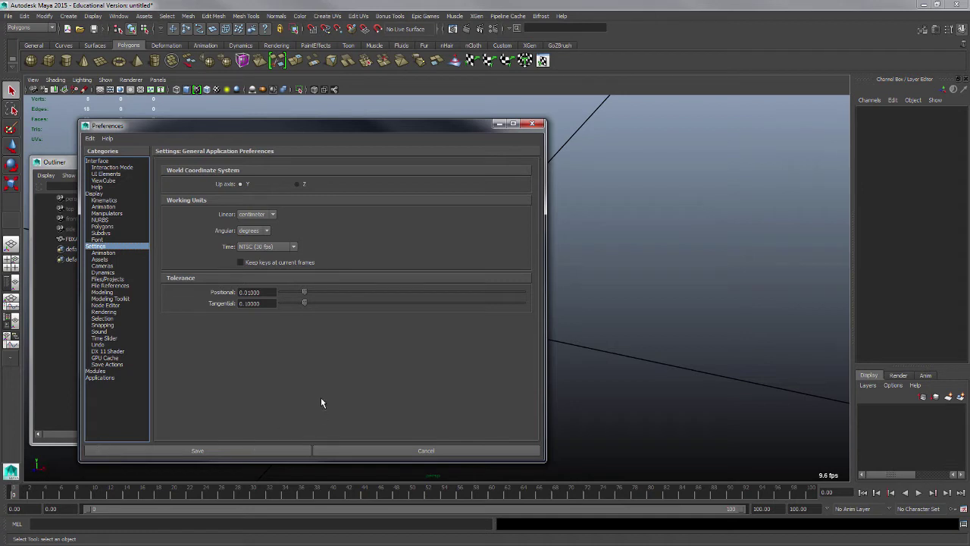
click(432, 454)
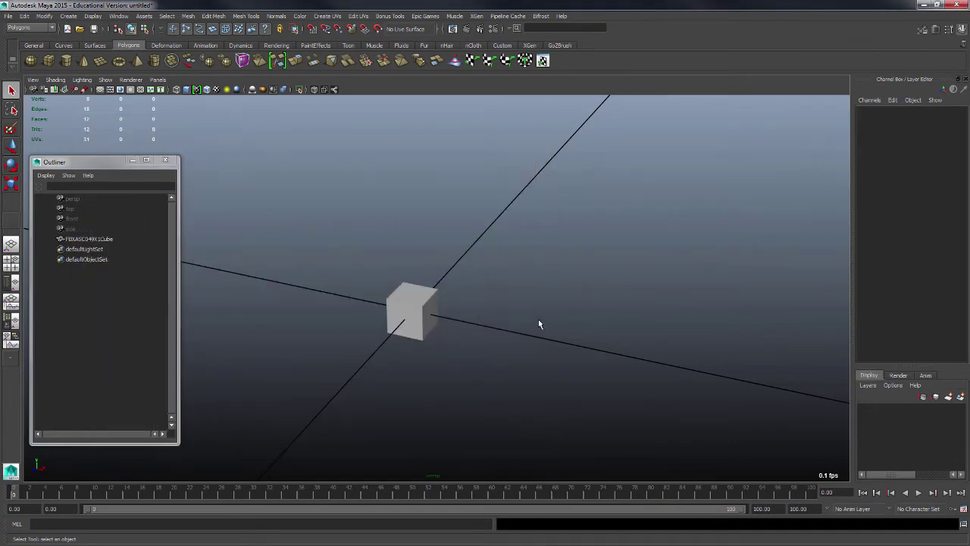
Open the grid options and set the grid's length and width to 40 units.
scroll(364, 228, down, 8)
alt+middle_drag(496, 260, 490, 286)
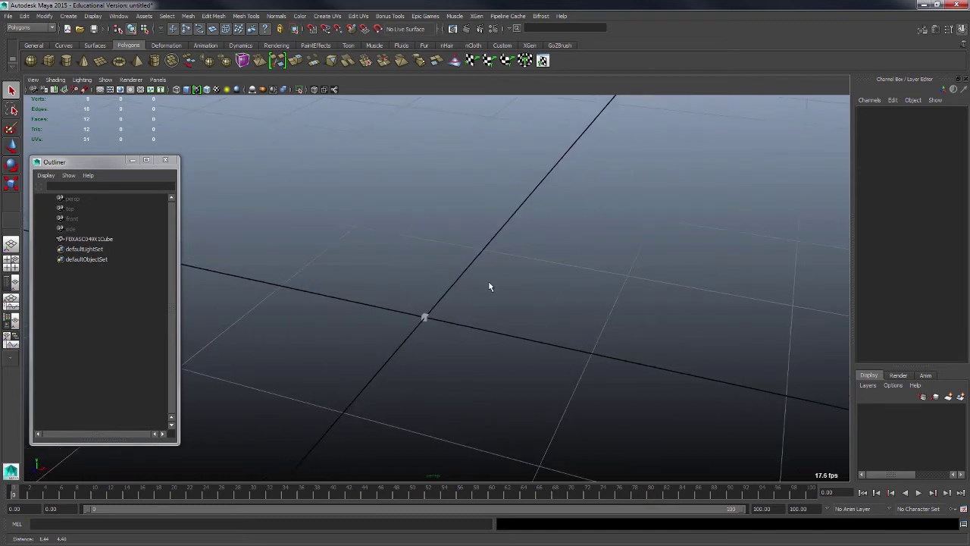
alt+drag(489, 285, 475, 285)
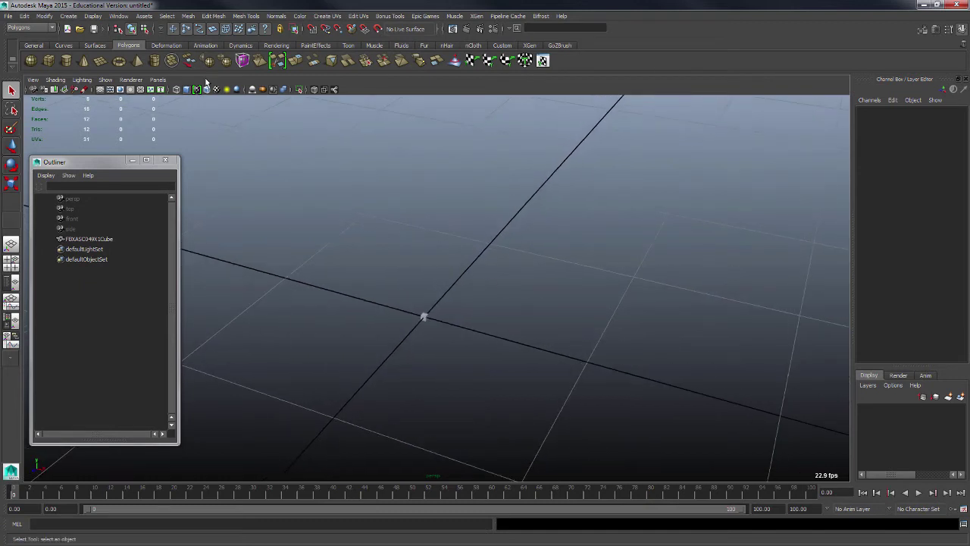
click(94, 16)
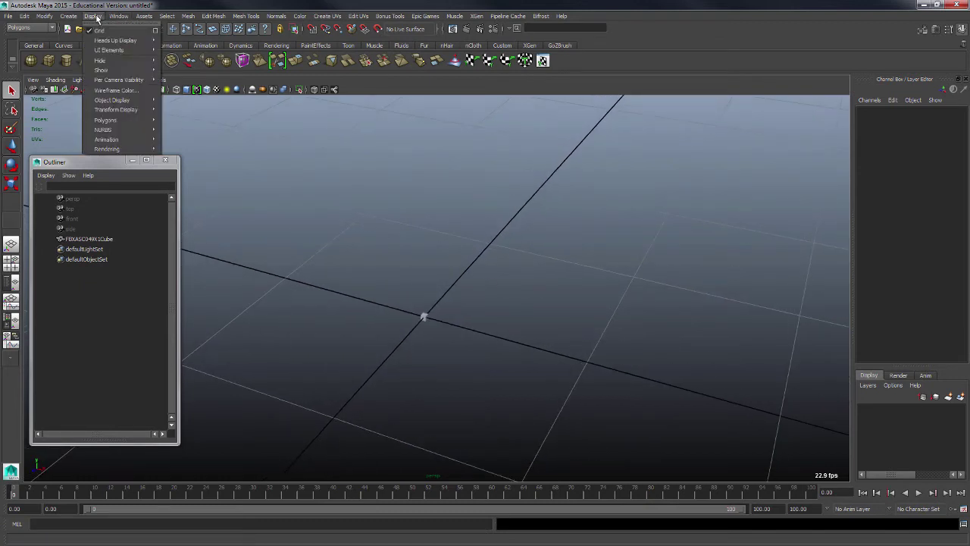
click(156, 33)
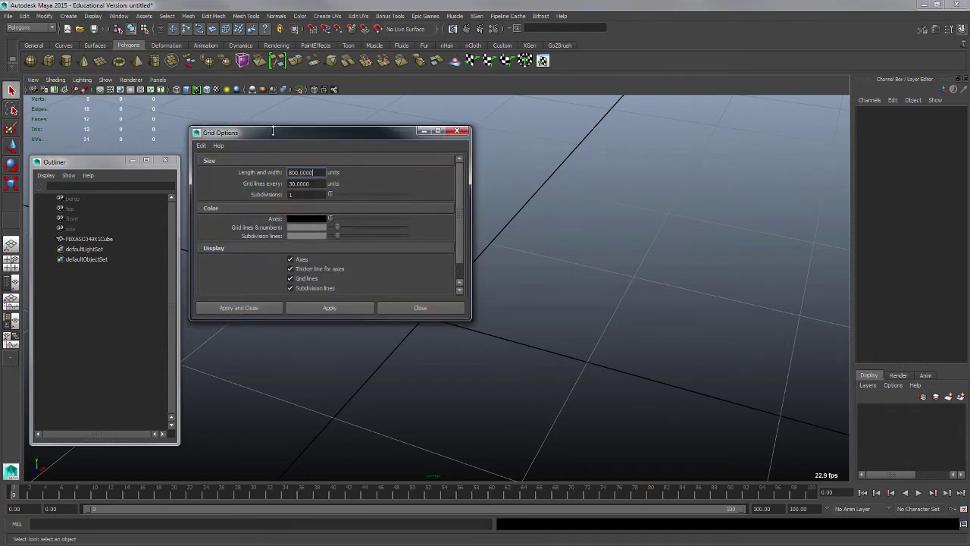
alt+right_drag(521, 353, 347, 252)
alt+middle_drag(454, 272, 412, 290)
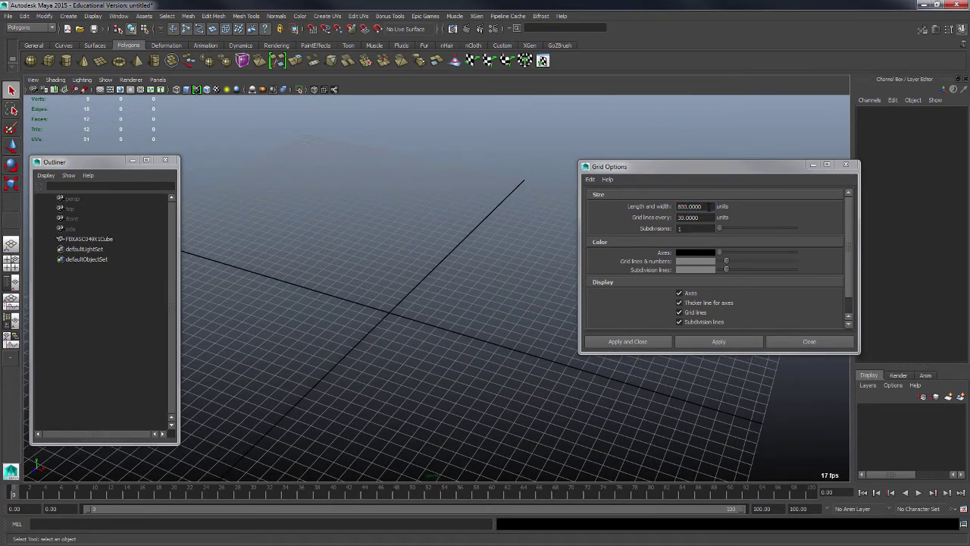
double_click(710, 206)
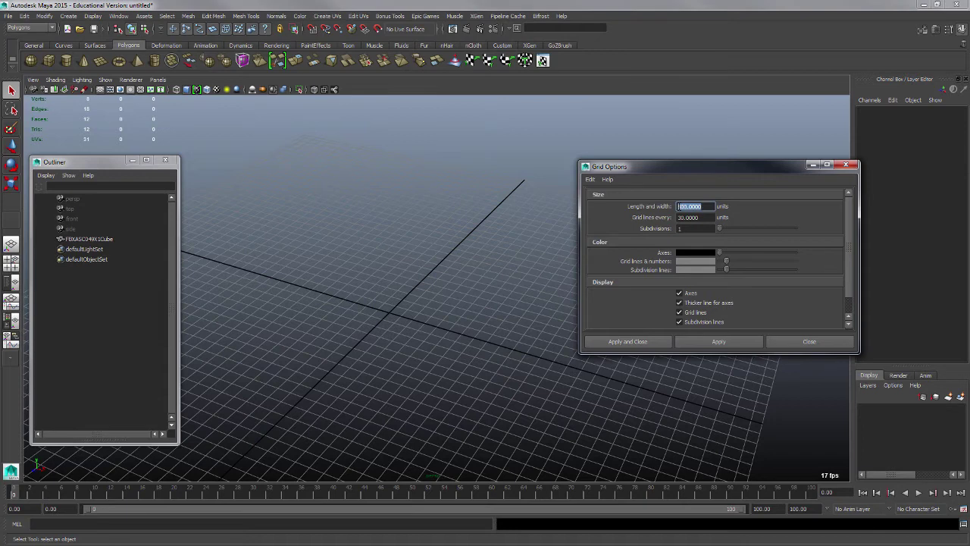
text(1)
drag(684, 207, 670, 206)
text(40)
key(Tab)
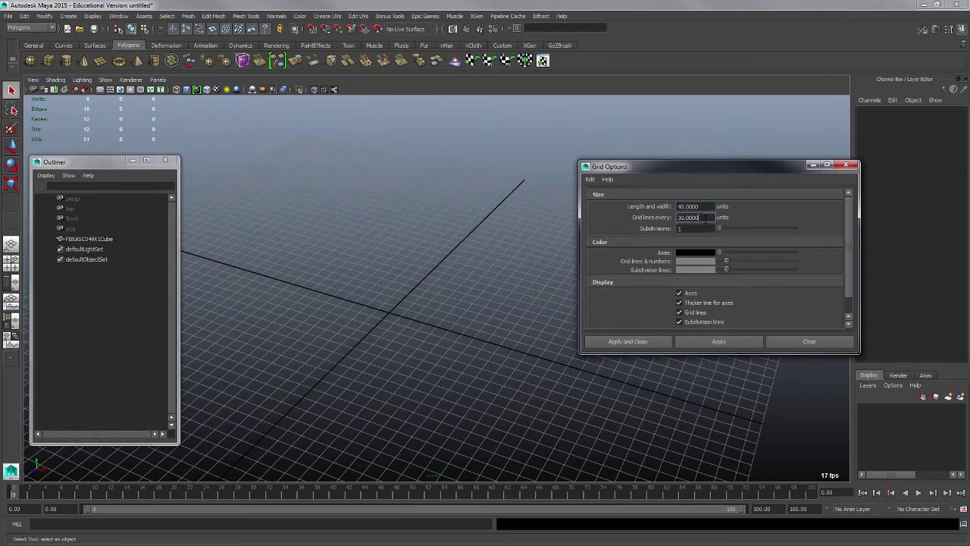
Set the grid lines to appear every 1 unit and apply the change to the grid.
drag(706, 217, 671, 218)
text(1)
key(shift+Tab)
click(702, 340)
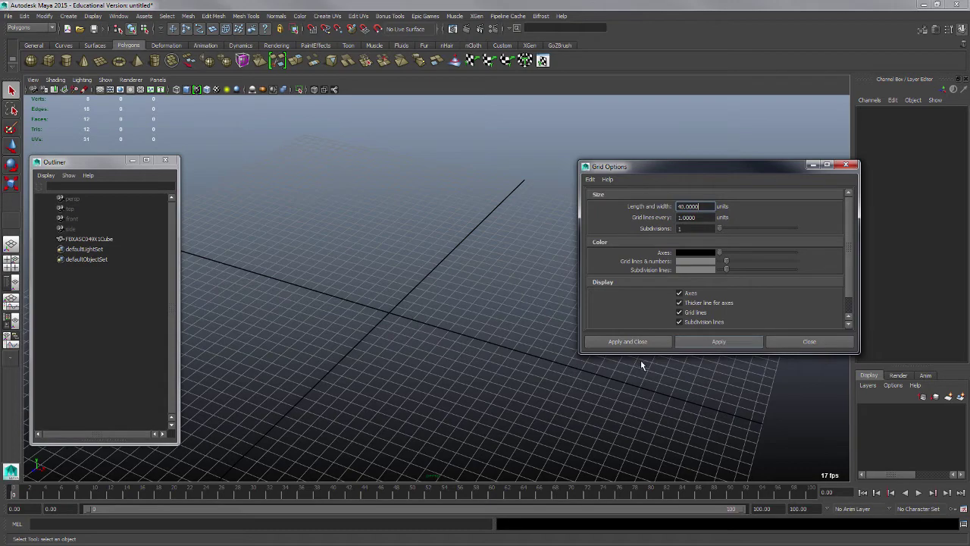
Examine the whole grid from a distance and the imported cube's size against the 1-unit grid squares up close.
alt+right_drag(378, 310, 632, 417)
alt+middle_drag(410, 390, 619, 375)
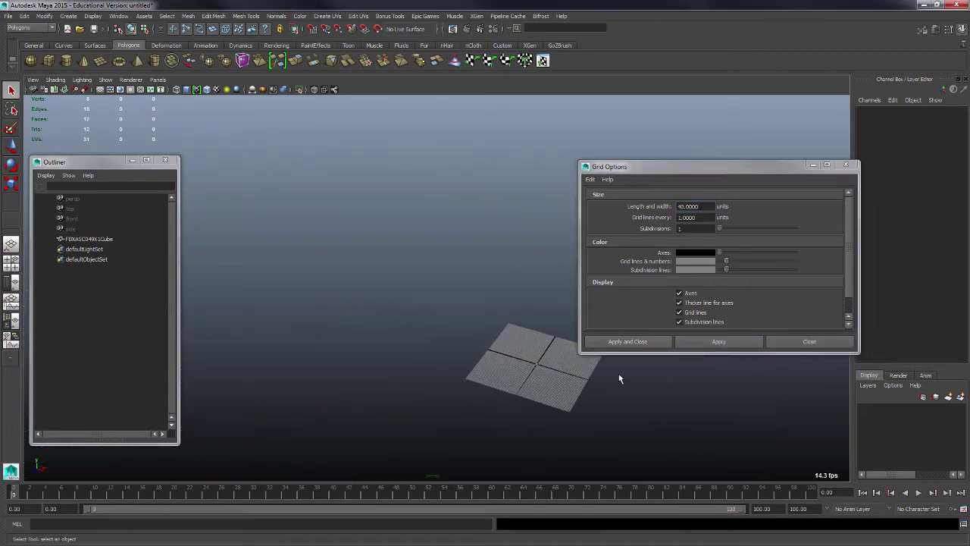
alt+right_drag(447, 357, 595, 416)
alt+middle_drag(596, 416, 418, 351)
alt+right_drag(418, 351, 636, 455)
alt+middle_drag(526, 396, 554, 267)
alt+right_drag(342, 310, 503, 411)
alt+middle_drag(373, 384, 426, 360)
alt+drag(426, 365, 377, 339)
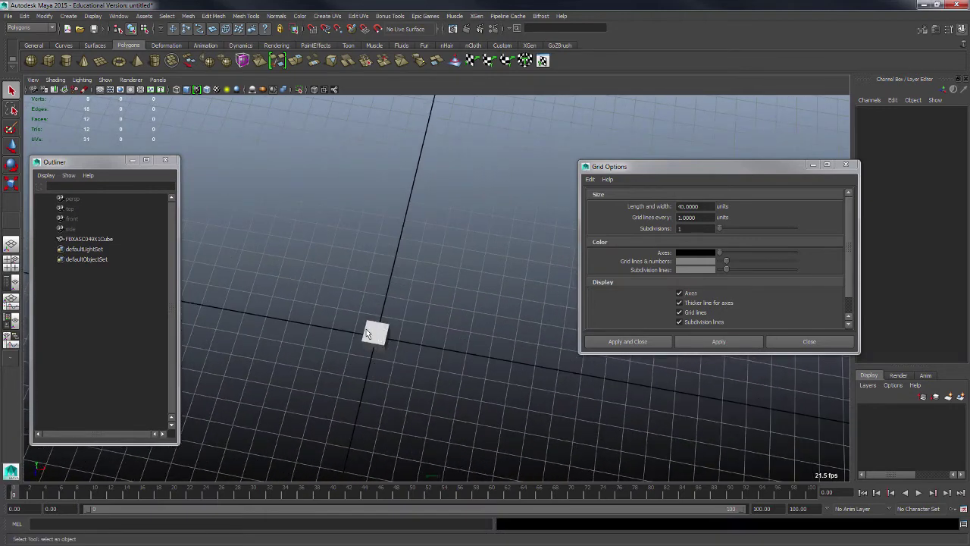
alt+drag(405, 355, 524, 361)
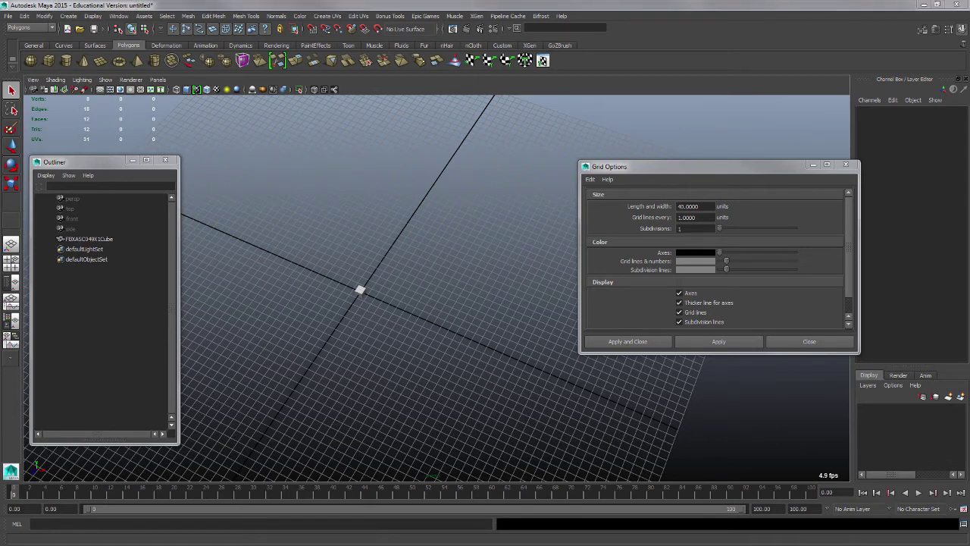
Switch to the Google length converter in the browser, convert 1 foot to centimeters, and put the browser away.
drag(0, 129, 247, 69)
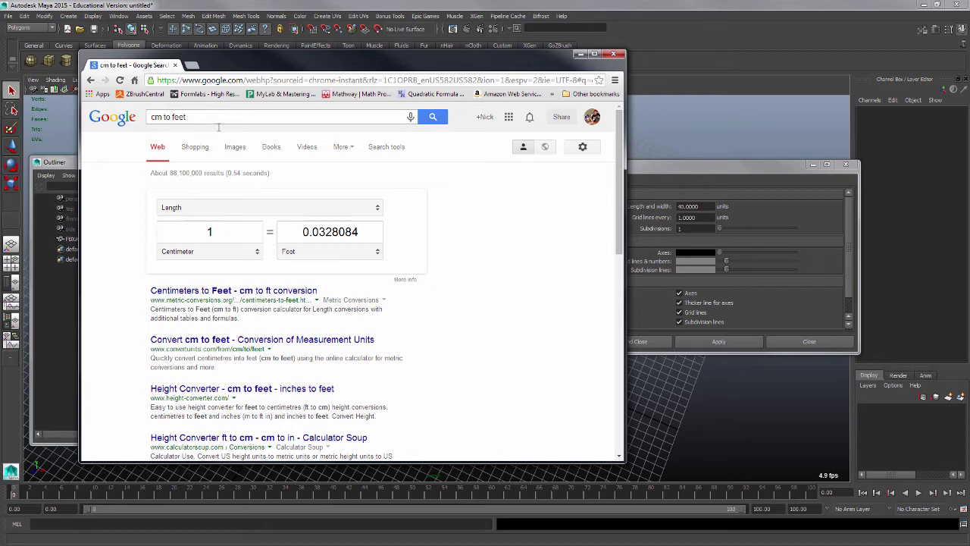
drag(301, 231, 405, 229)
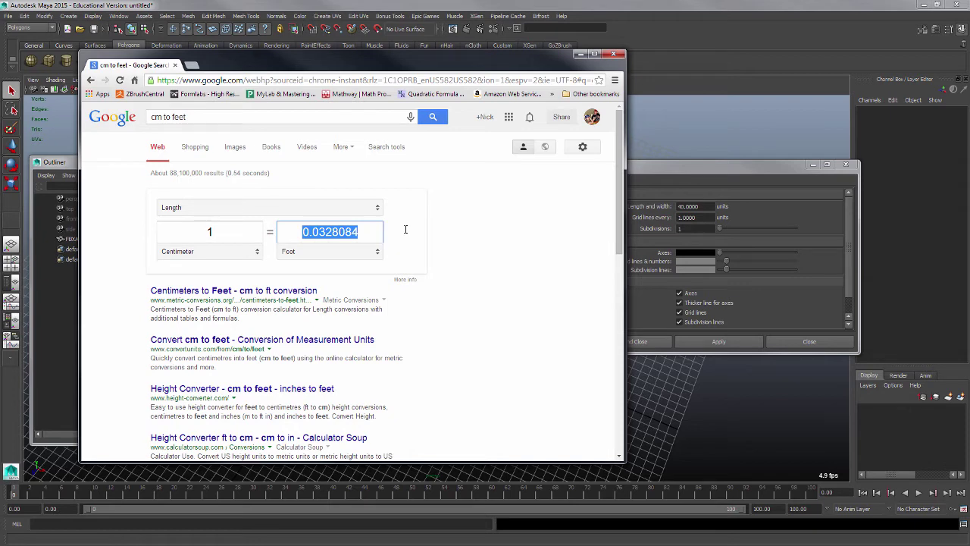
text(1)
key(Tab)
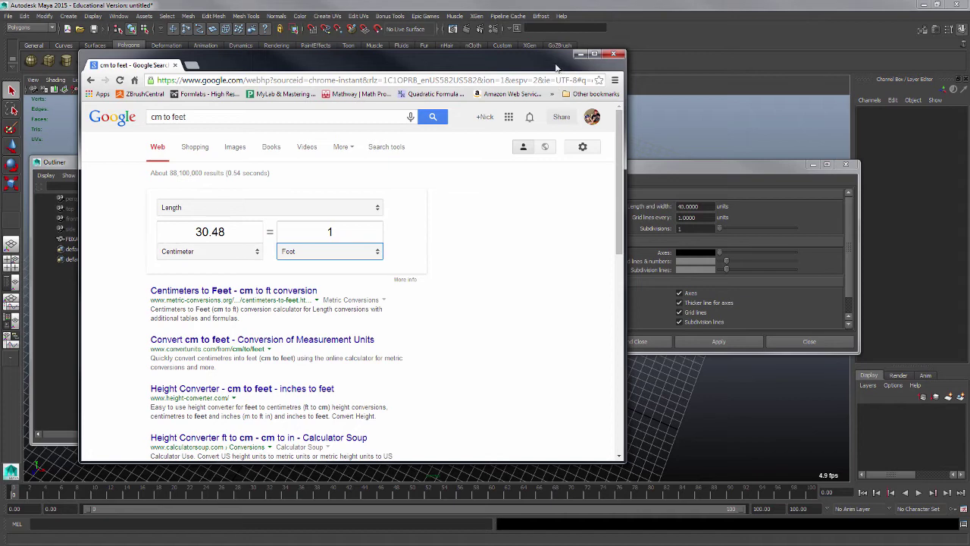
drag(555, 68, 546, 63)
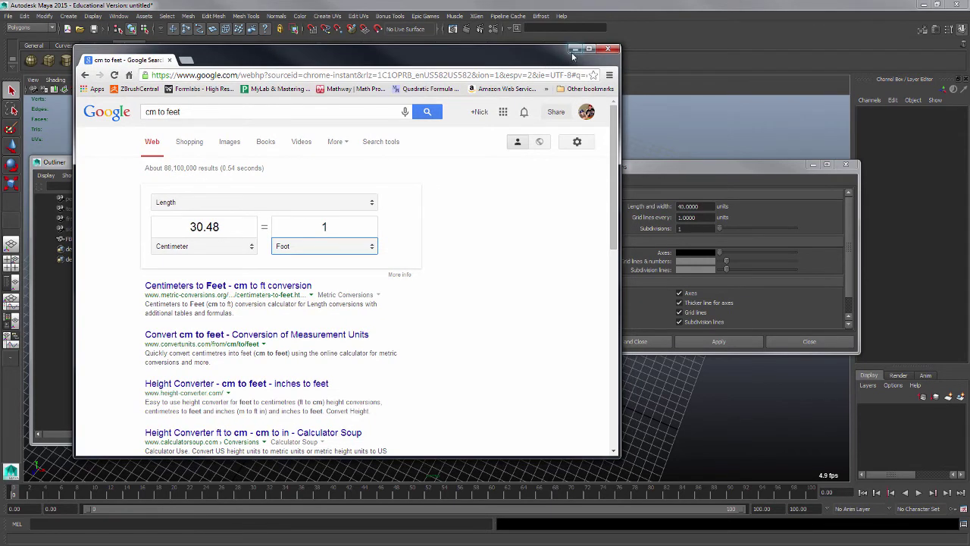
click(575, 49)
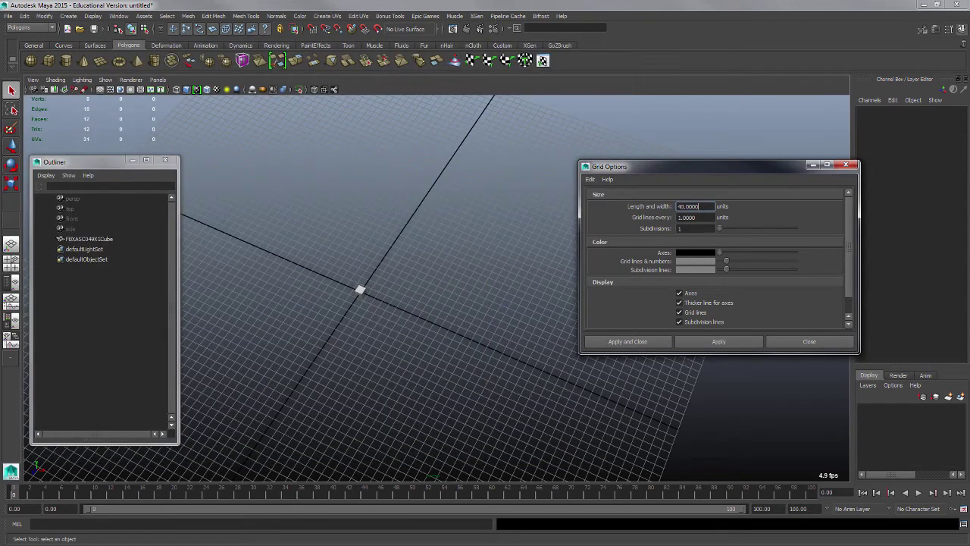
Set the grid's length and width to 90 units with grid lines every 30 units, and apply it.
drag(697, 207, 665, 207)
text(98)
key(Tab)
text(10)
key(Return)
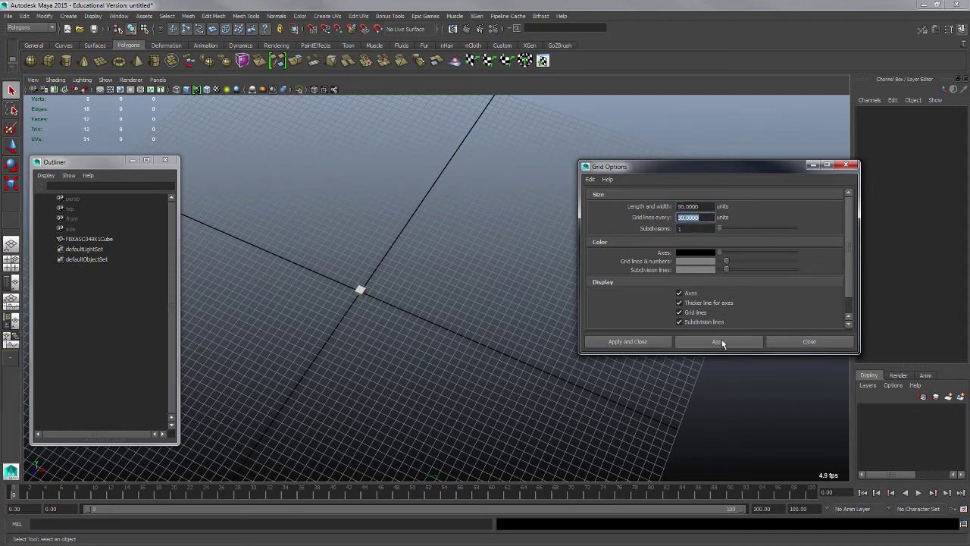
alt+drag(462, 368, 344, 286)
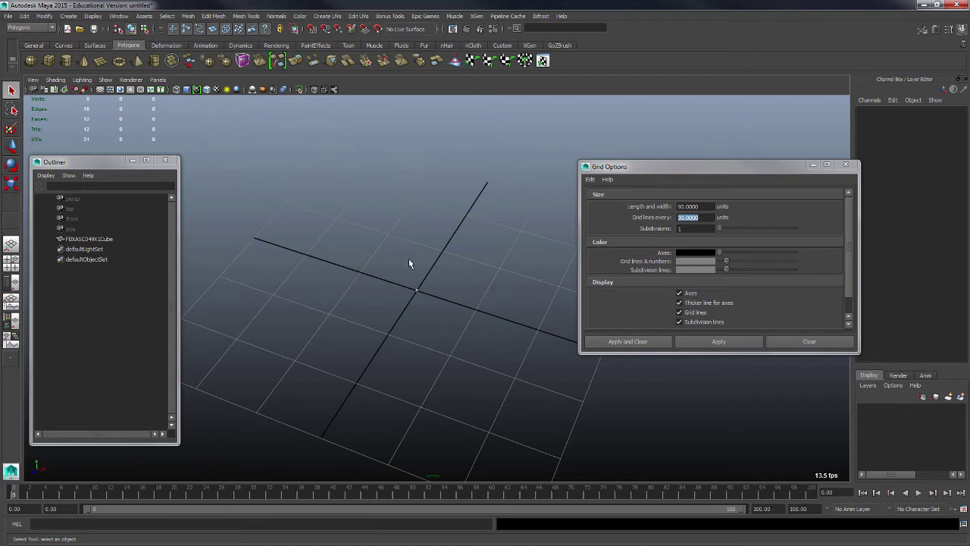
alt+drag(503, 296, 359, 263)
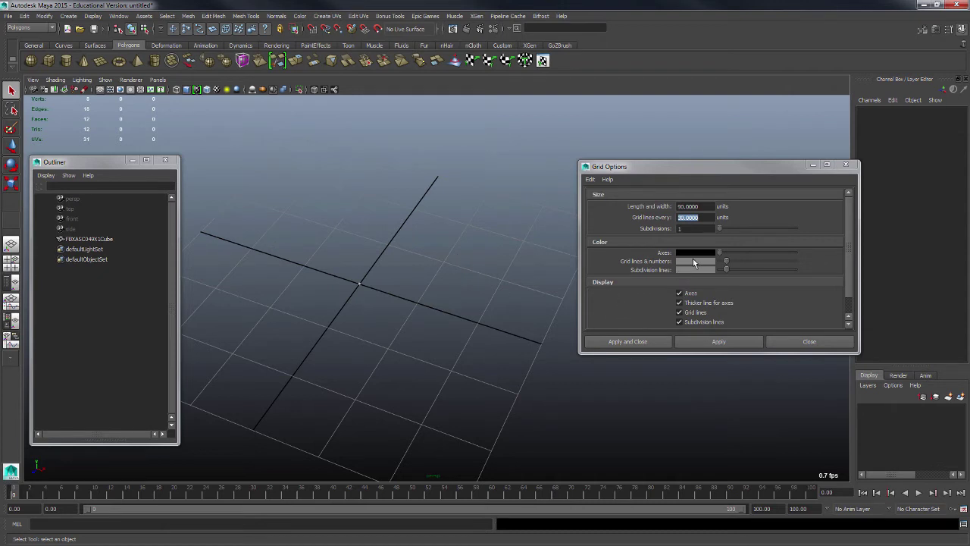
Color the grid axes crimson and the grid lines black, set 30 subdivisions, and apply the settings.
drag(720, 250, 729, 251)
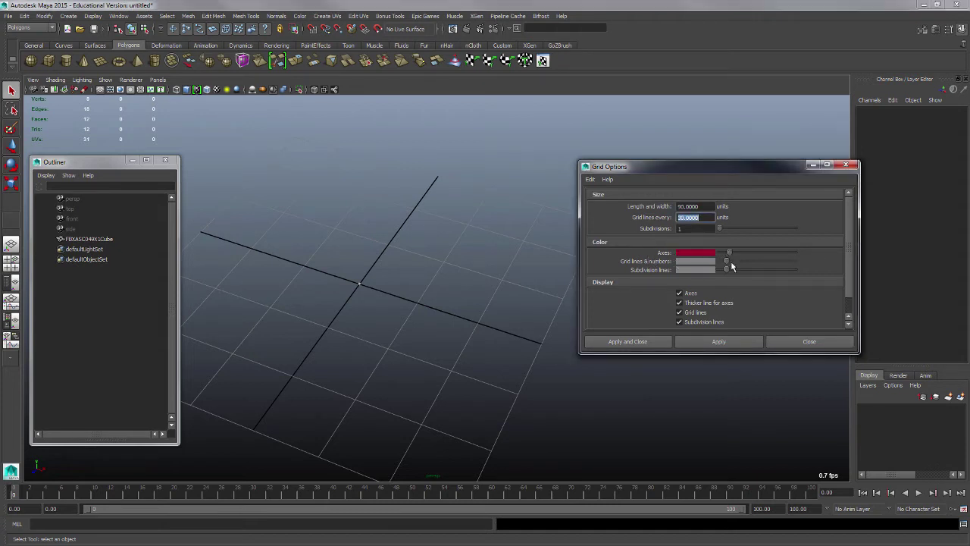
drag(728, 262, 719, 262)
click(692, 229)
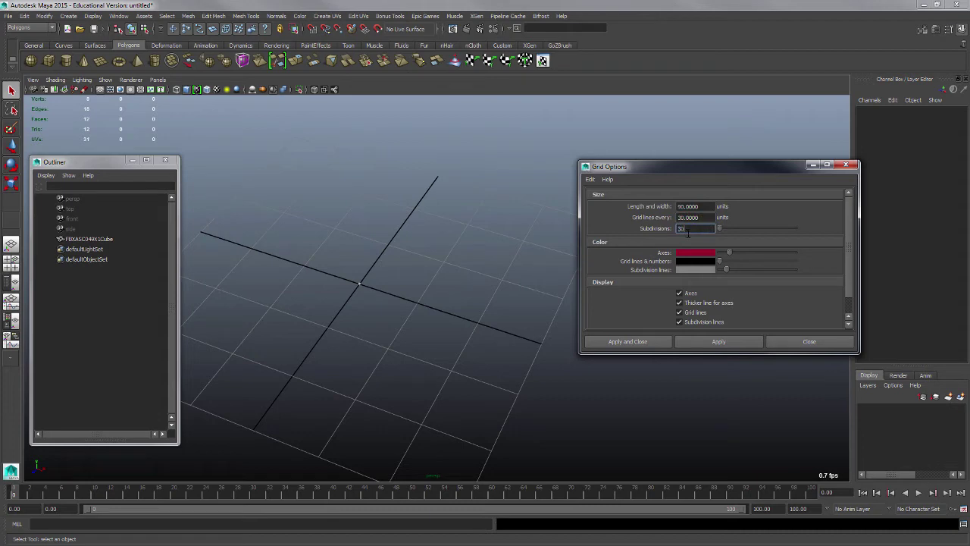
key(Tab)
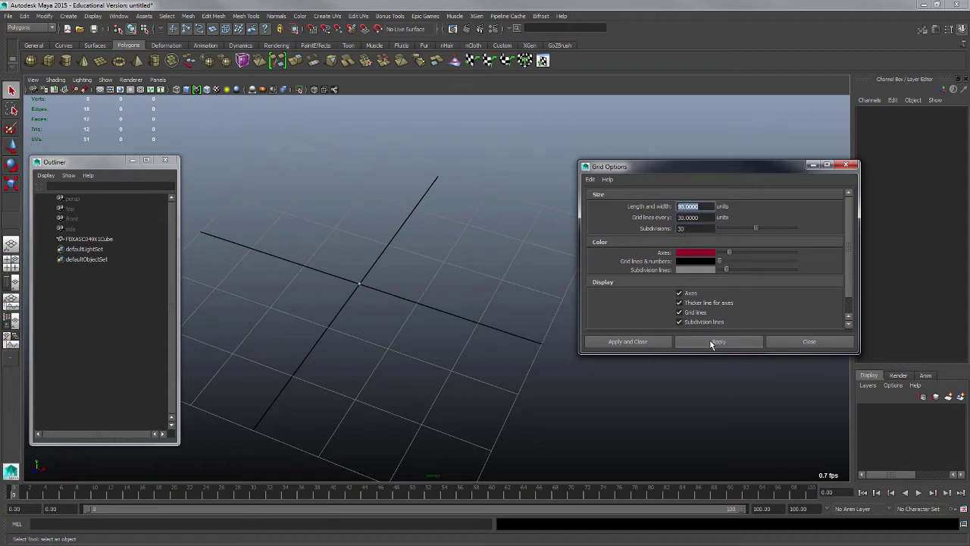
click(717, 341)
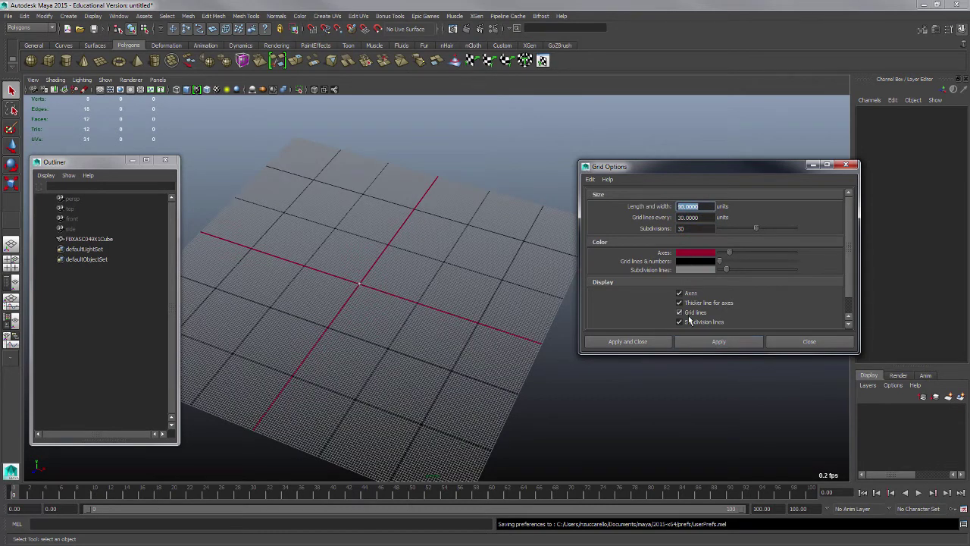
Inspect the subdivided grid around the cube, and turn the subdivision lines off and back on, applying each change.
alt+drag(464, 338, 425, 326)
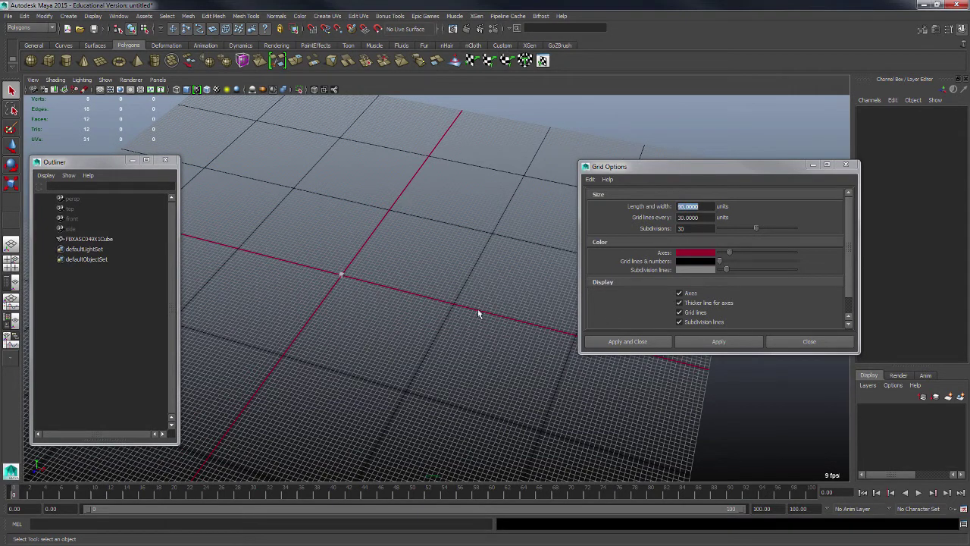
alt+drag(478, 310, 439, 285)
alt+drag(340, 314, 465, 357)
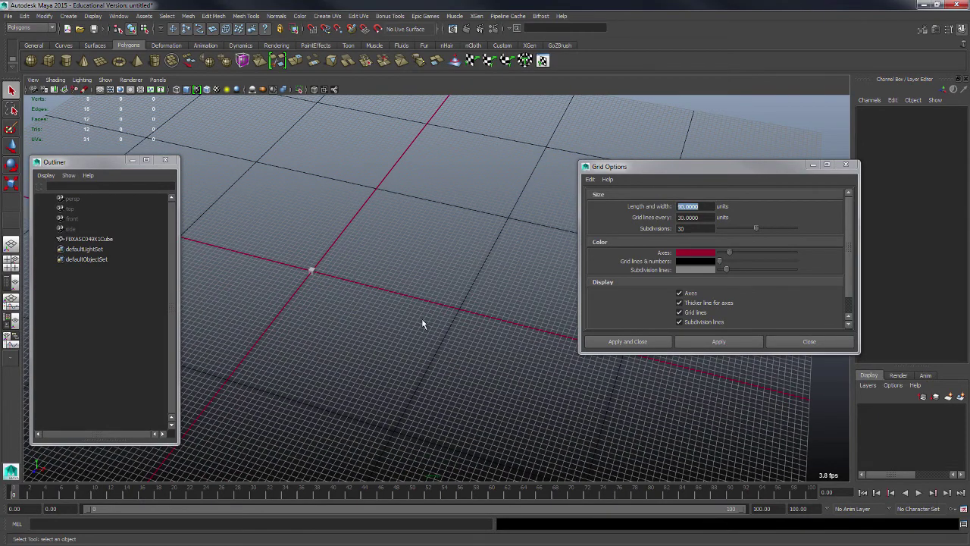
alt+drag(423, 324, 387, 298)
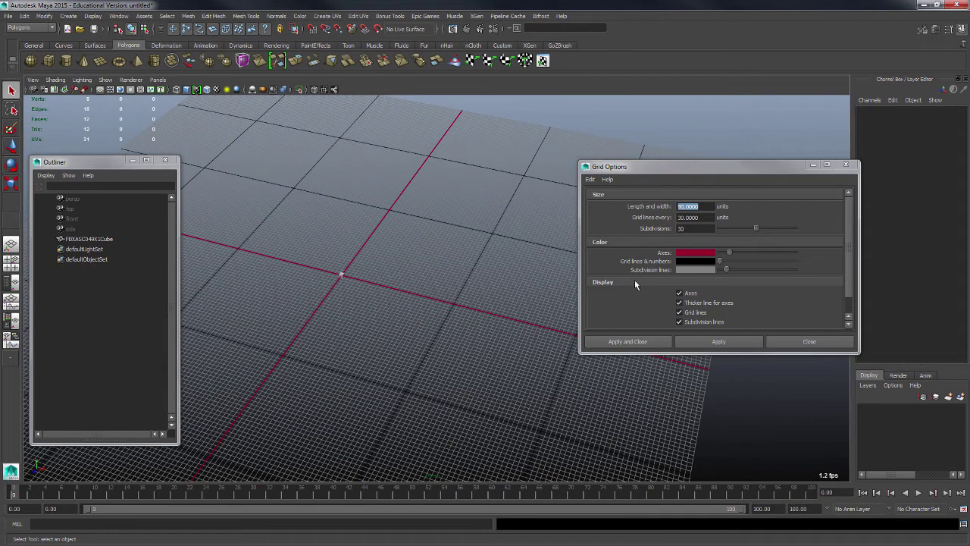
click(679, 322)
click(700, 342)
click(472, 359)
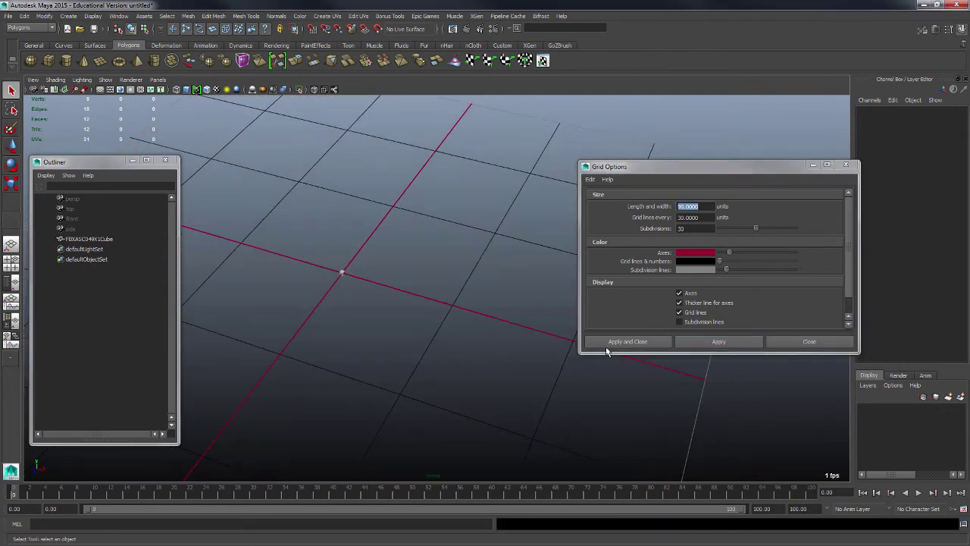
click(679, 321)
click(700, 342)
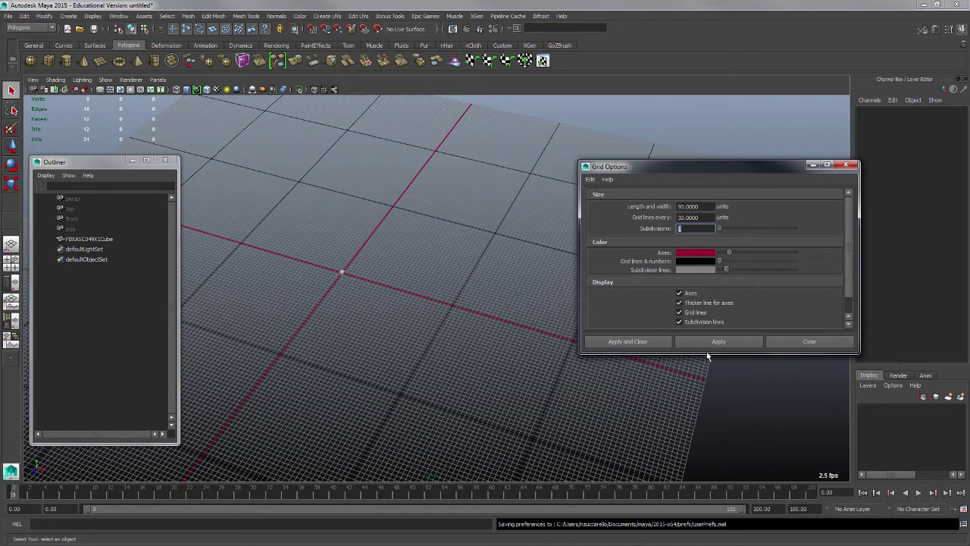
Try the grid with 1 and 2 subdivisions, and settle on 3 subdivisions per grid line.
click(713, 346)
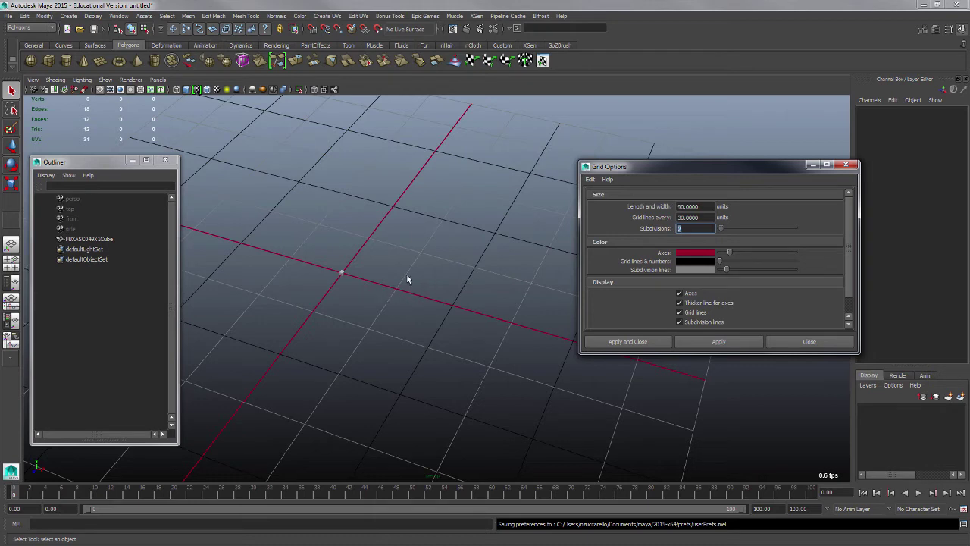
alt+drag(451, 274, 417, 295)
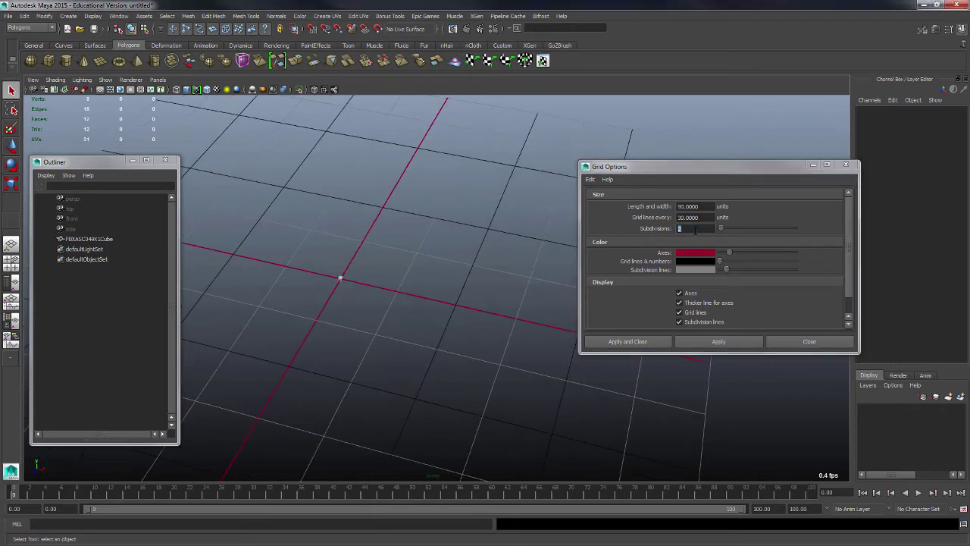
drag(687, 228, 660, 223)
key(Return)
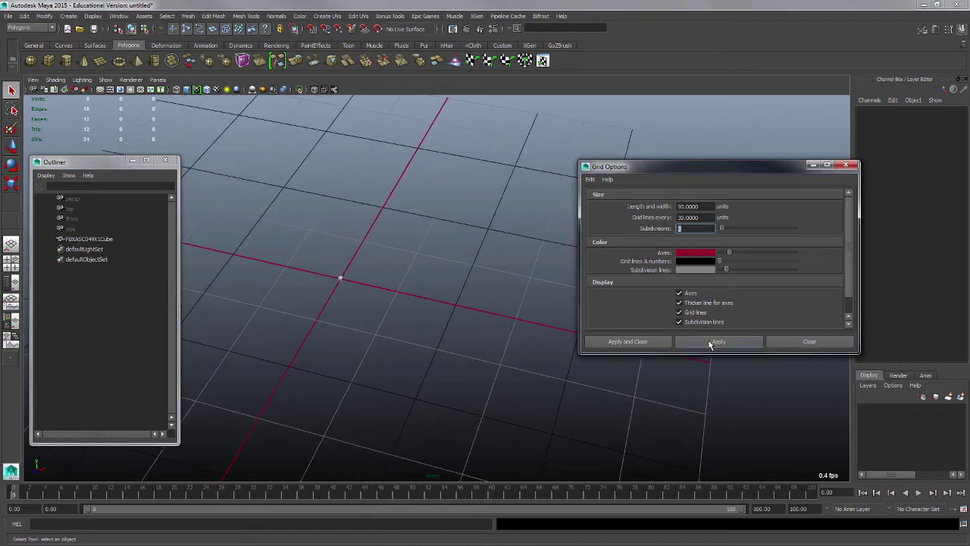
click(709, 344)
alt+drag(465, 333, 474, 329)
alt+right_drag(419, 266, 462, 269)
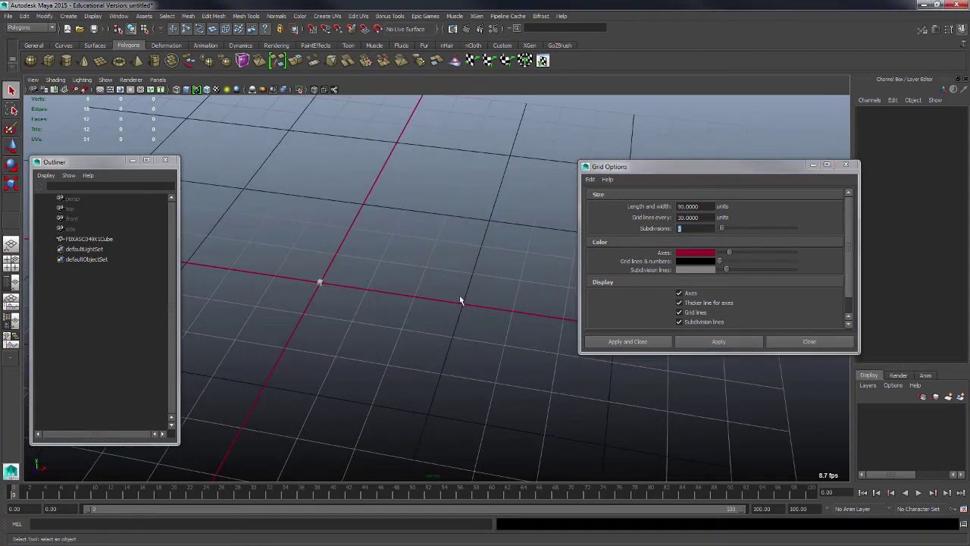
alt+drag(460, 301, 443, 289)
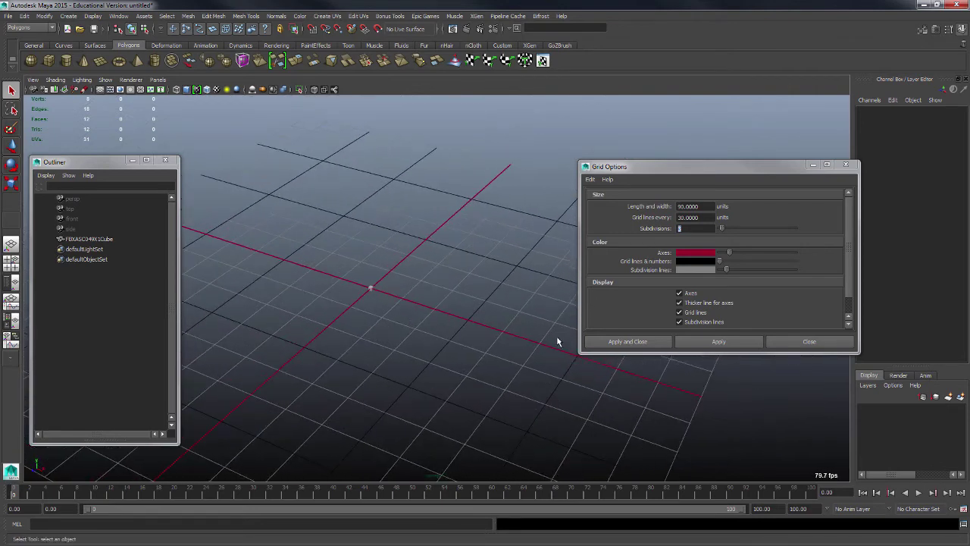
Save the current grid option settings.
click(591, 178)
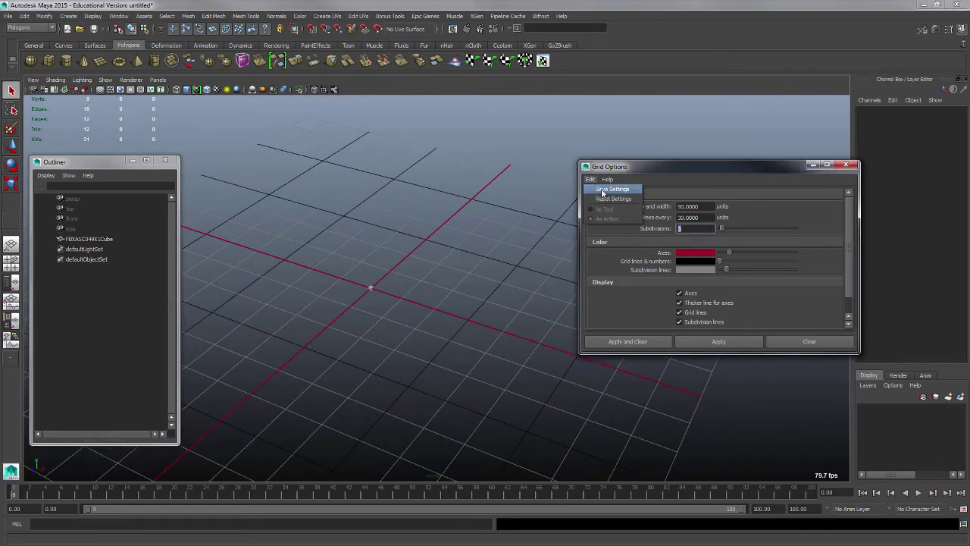
click(602, 189)
alt+drag(400, 350, 477, 345)
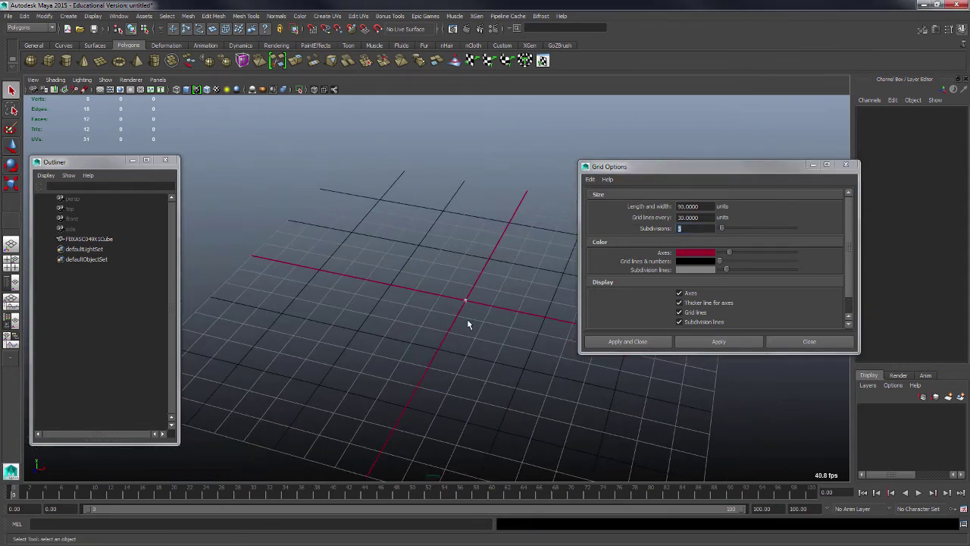
Show the four-view layout and zoom out the orthographic views to examine the cube against the new grid.
key(space)
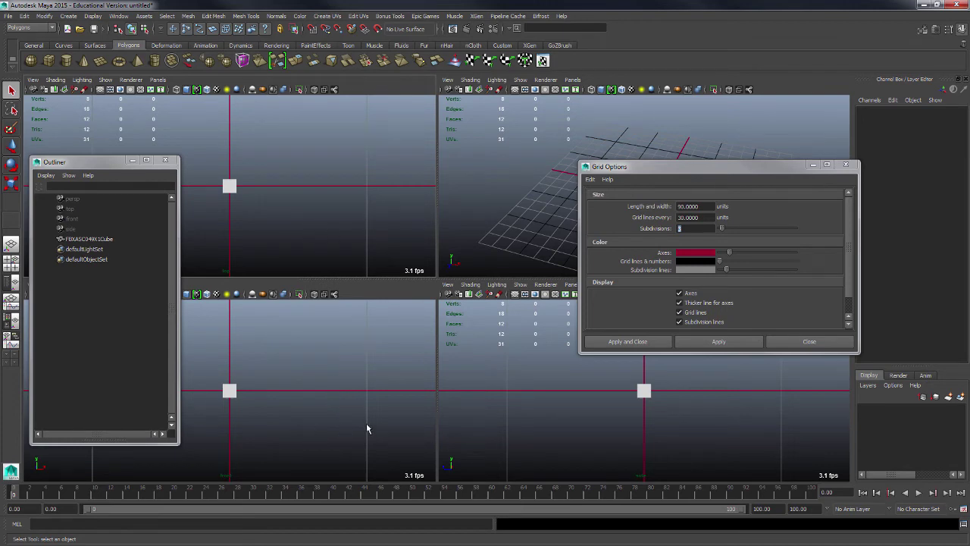
alt+right_drag(411, 362, 212, 320)
alt+middle_drag(252, 325, 299, 393)
alt+right_drag(299, 393, 265, 371)
alt+middle_drag(265, 370, 267, 389)
alt+right_drag(368, 392, 310, 368)
alt+middle_drag(314, 361, 324, 379)
alt+right_drag(658, 448, 585, 415)
alt+middle_drag(769, 420, 751, 470)
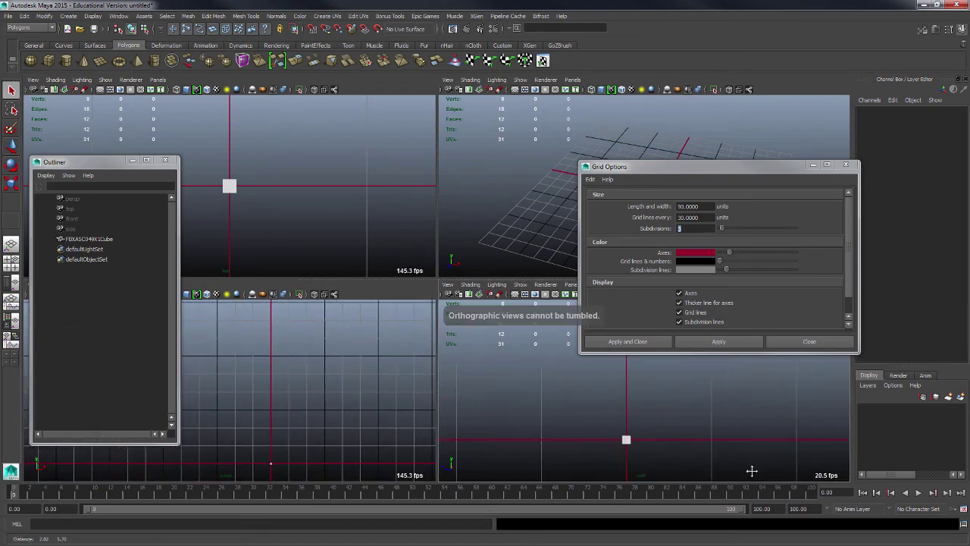
alt+right_drag(659, 428, 570, 388)
alt+middle_drag(717, 375, 715, 434)
alt+right_drag(713, 434, 819, 453)
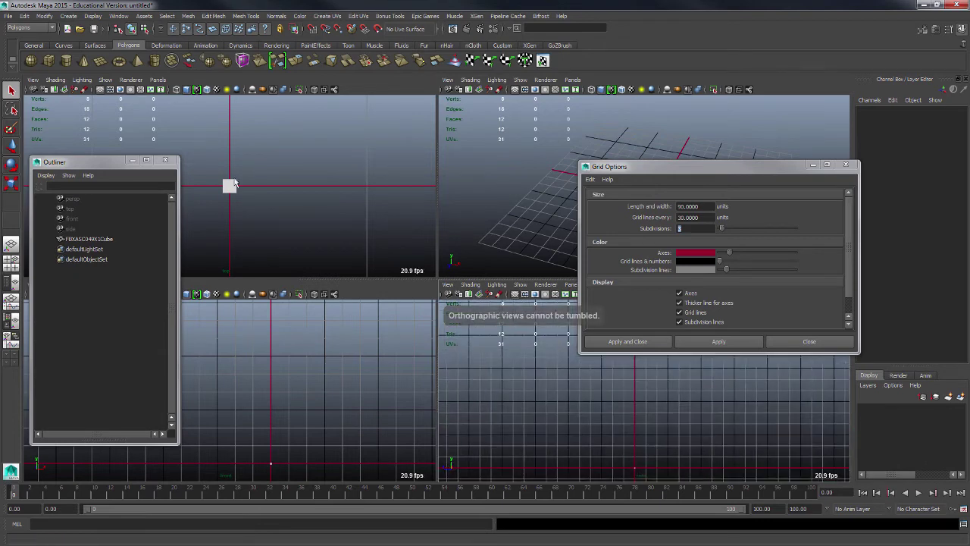
alt+drag(228, 174, 234, 178)
mouse_move(234, 178)
alt+right_down()
mouse_move(133, 155)
mouse_move(121, 139)
mouse_move(164, 143)
mouse_move(121, 128)
alt+right_up()
alt+drag(216, 161, 279, 165)
alt+middle_drag(279, 166, 284, 206)
alt+right_drag(283, 205, 307, 208)
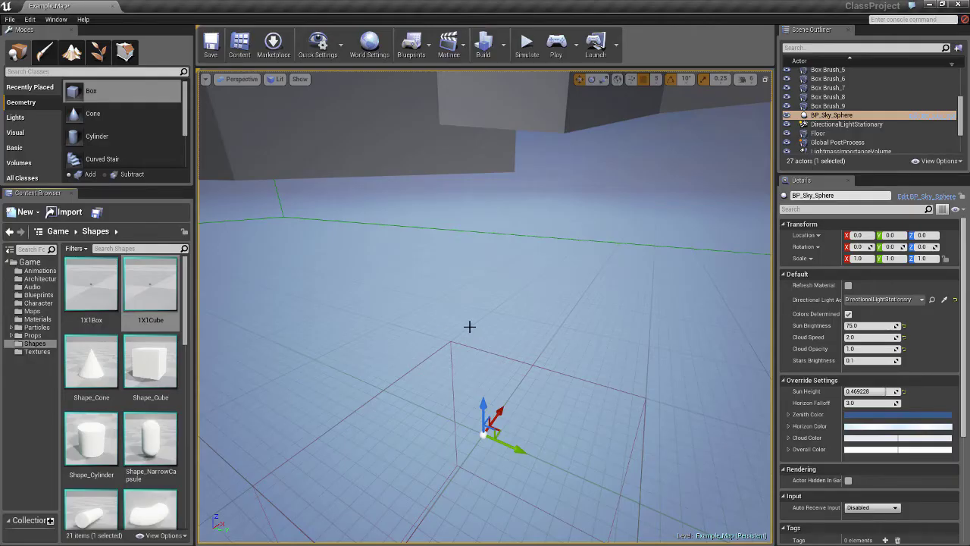
Switch to the Unreal Editor and place the HeroTPP skeletal mesh from the Character folder on the level's floor.
right_drag(470, 327, 244, 340)
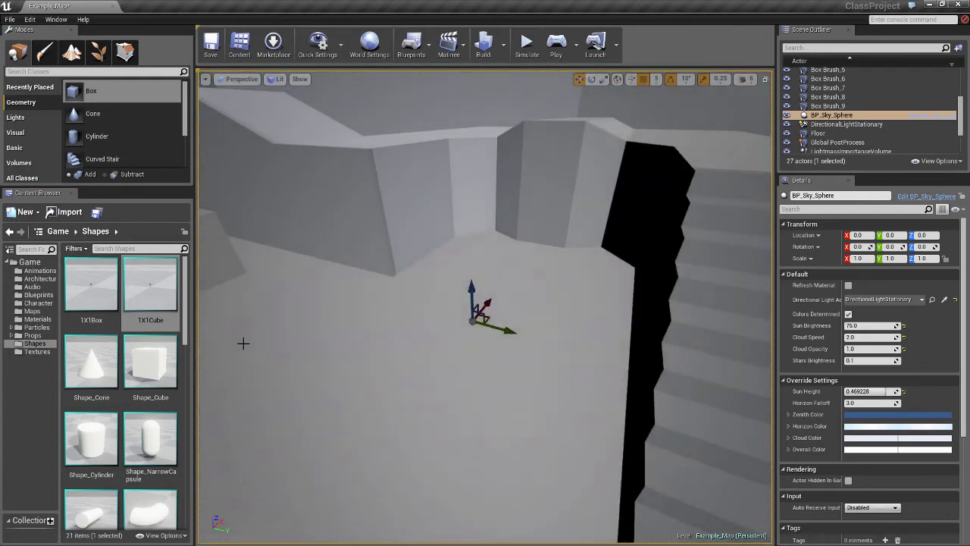
click(34, 303)
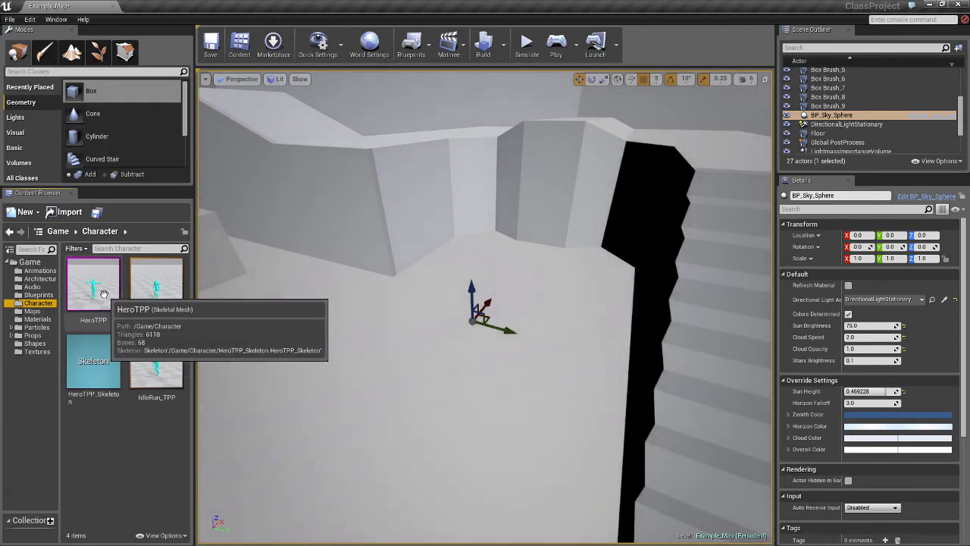
drag(94, 284, 410, 349)
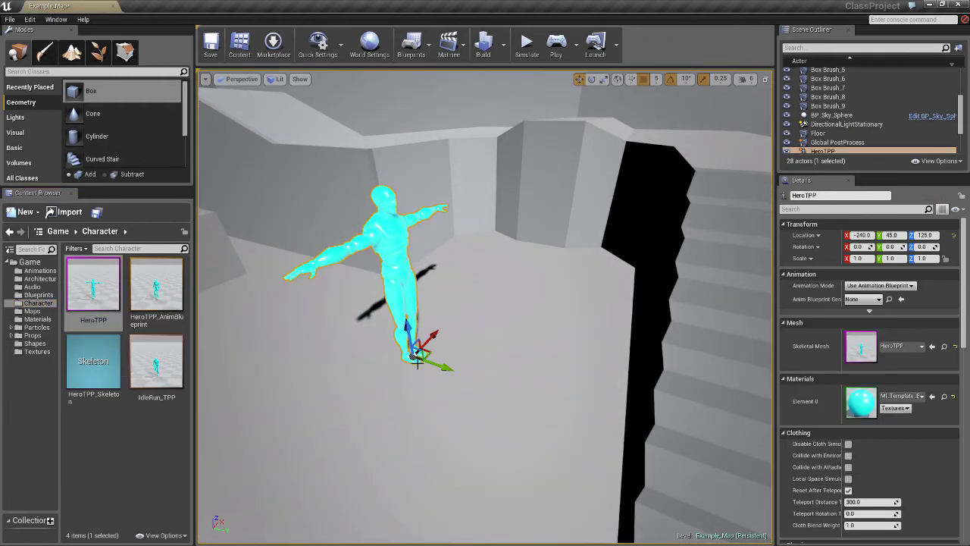
Set the HeroTPP actor's X and Y location to 0.
scroll(416, 355, down, 5)
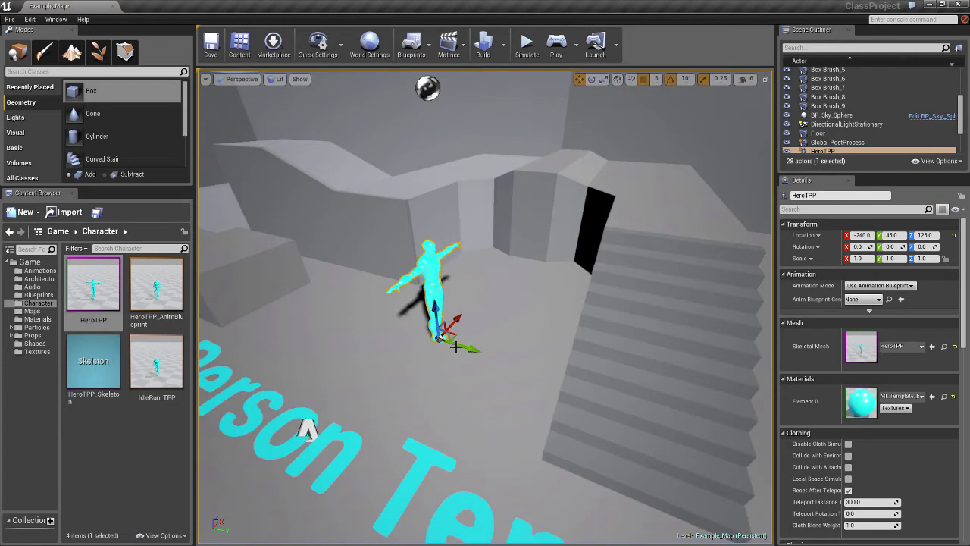
click(869, 235)
text(0)
click(900, 235)
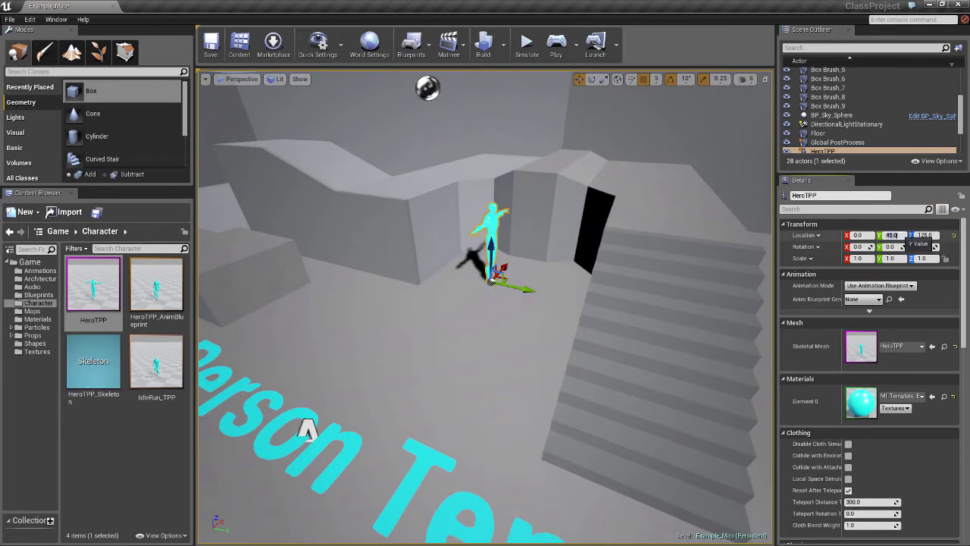
text(0)
Try a Z location of 0 for the HeroTPP actor and undo that change.
click(931, 235)
click(933, 236)
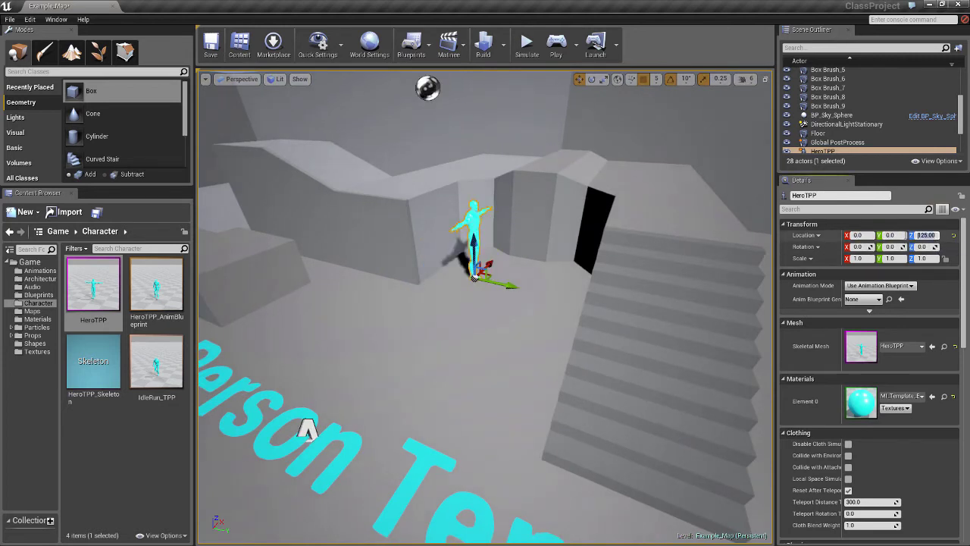
text(0)
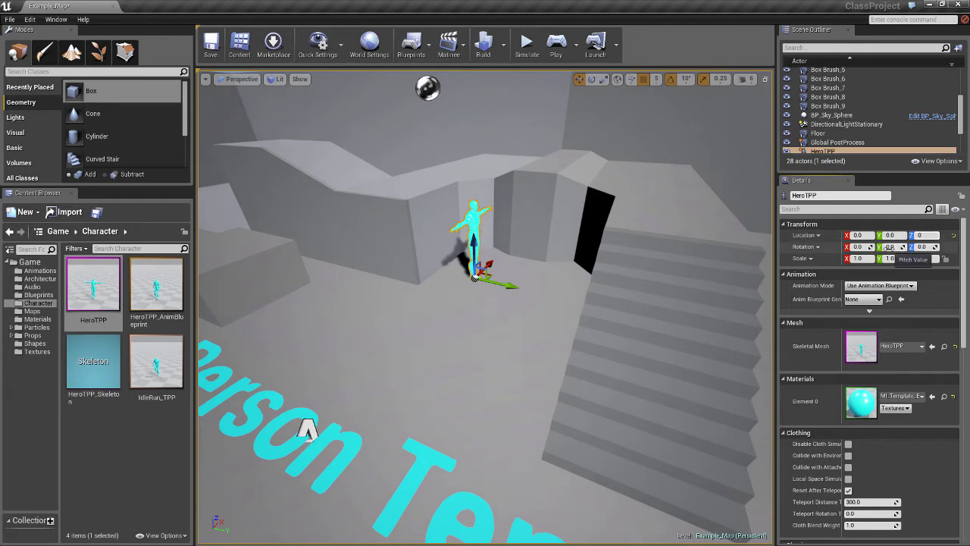
key(Return)
mouse_move(548, 349)
right_down()
mouse_move(559, 335)
mouse_move(546, 331)
right_up()
key(ctrl+z)
Rotate the HeroTPP actor about 90 degrees around its vertical axis so it faces the camera.
key(e)
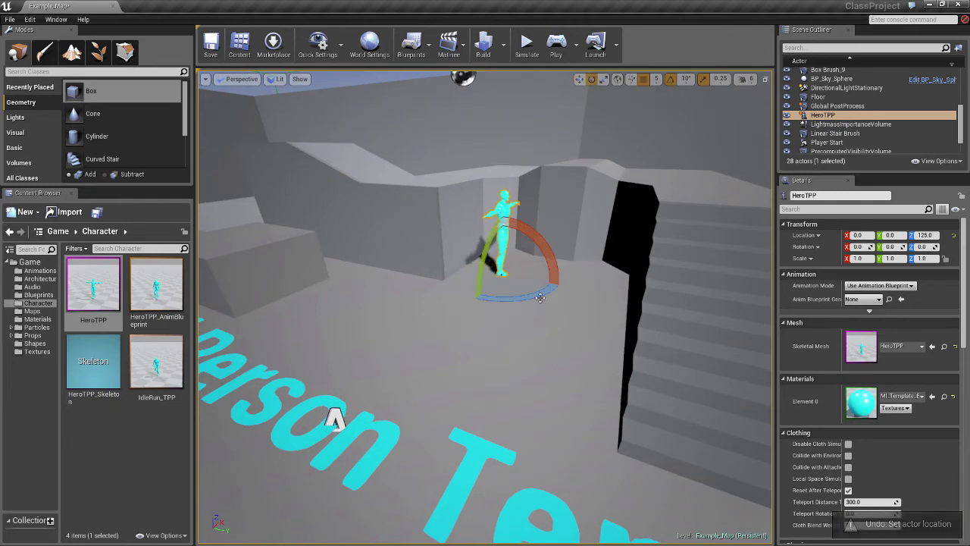
drag(540, 297, 360, 290)
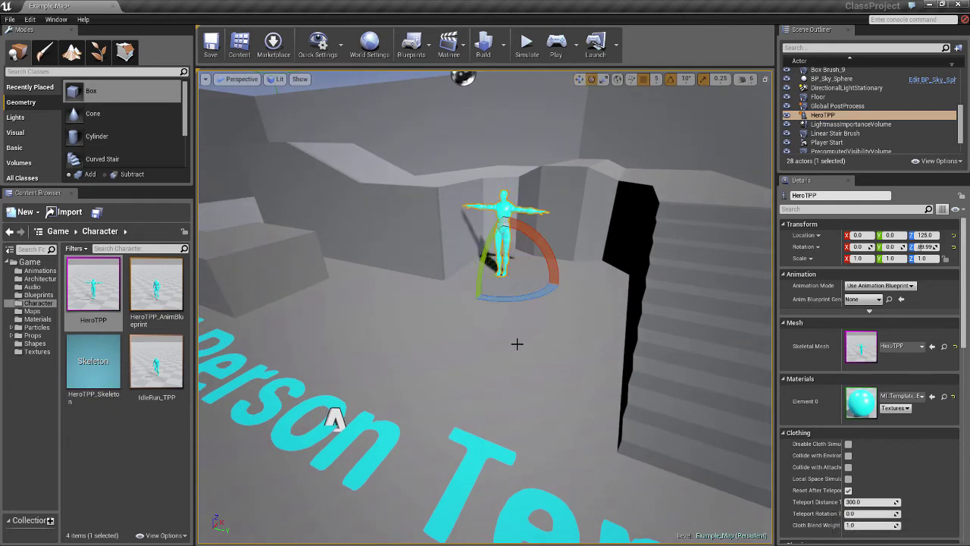
key(w)
right_drag(529, 340, 538, 331)
scroll(523, 339, down, 5)
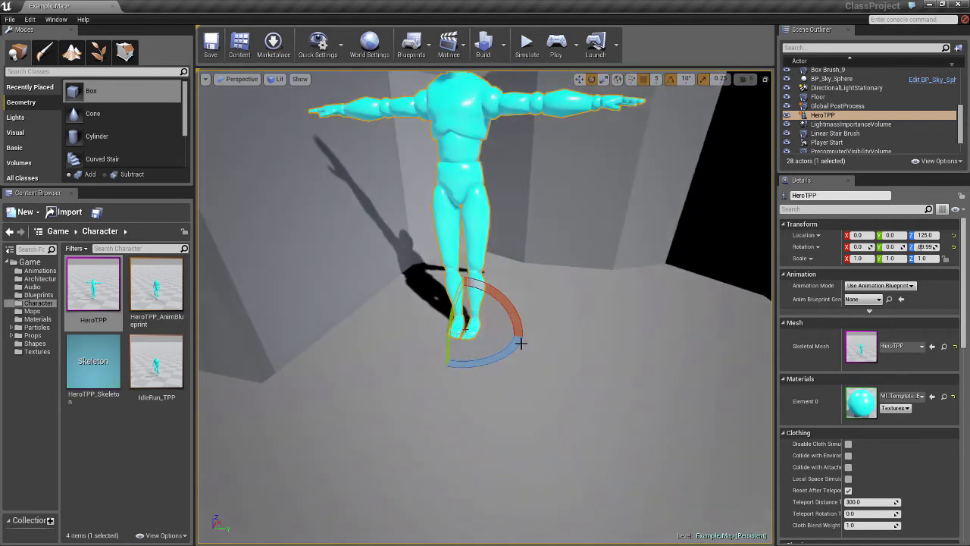
Export the HeroTPP skeletal mesh to the Desktop as HeroTPP.FBX.
right_click(94, 286)
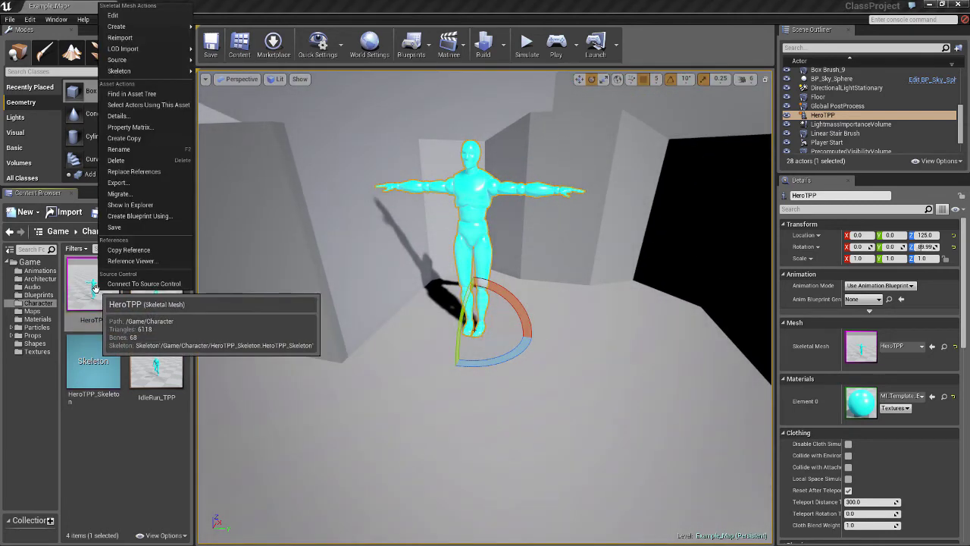
click(143, 184)
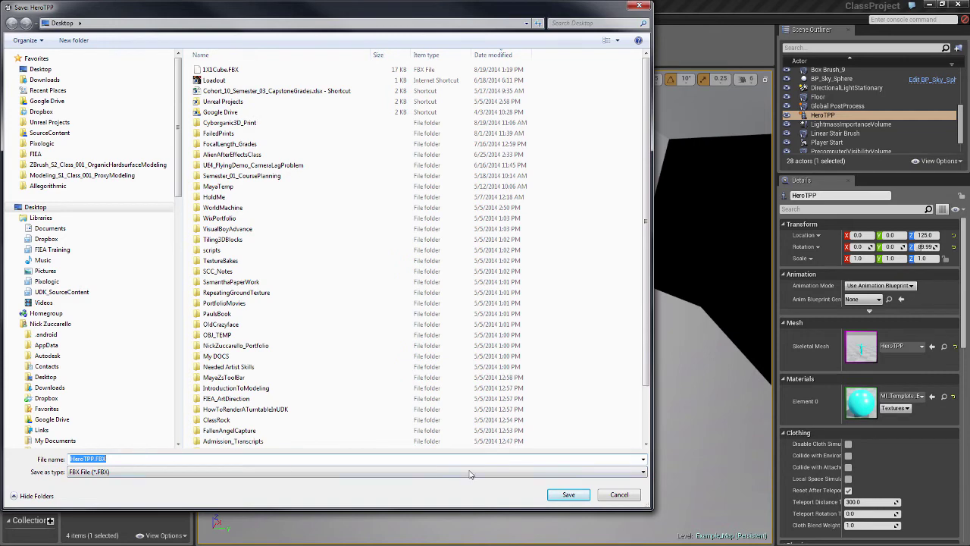
click(568, 494)
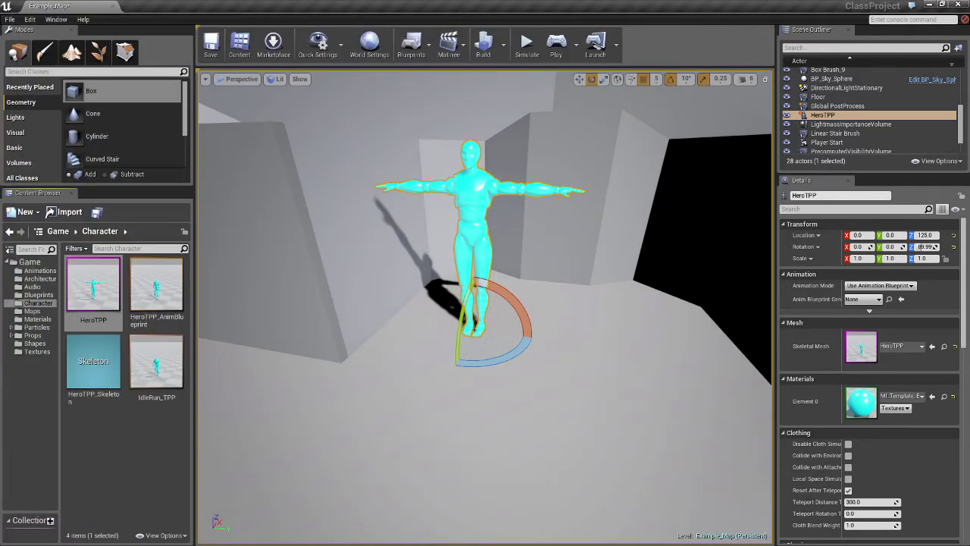
Switch to Maya, dismiss the grid settings, and import HeroTPP.FBX from the Desktop with FBX as the file type.
key(alt+Tab)
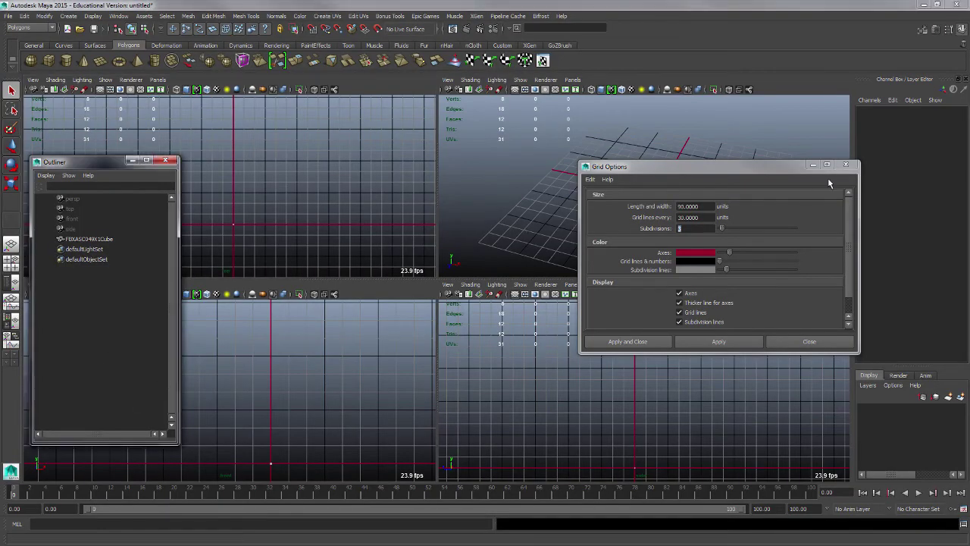
click(846, 165)
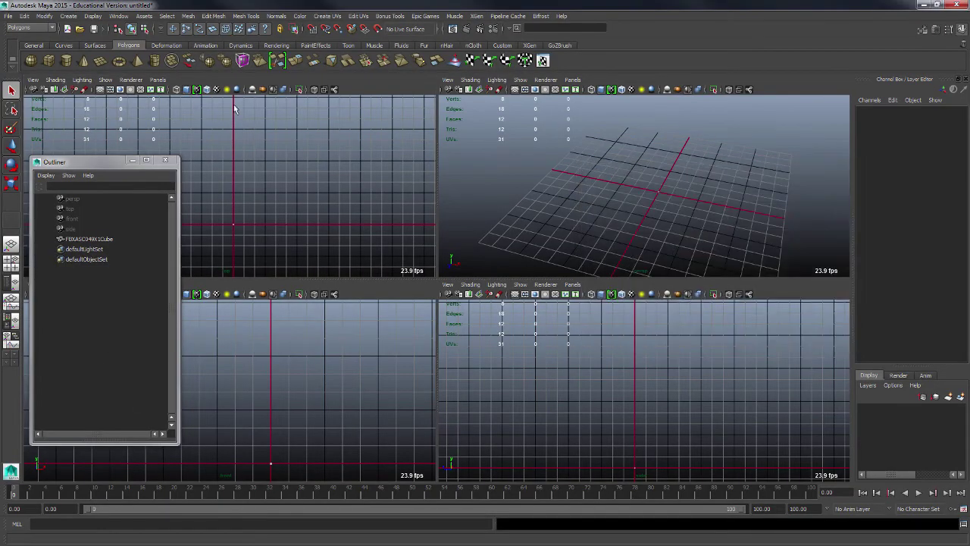
click(12, 15)
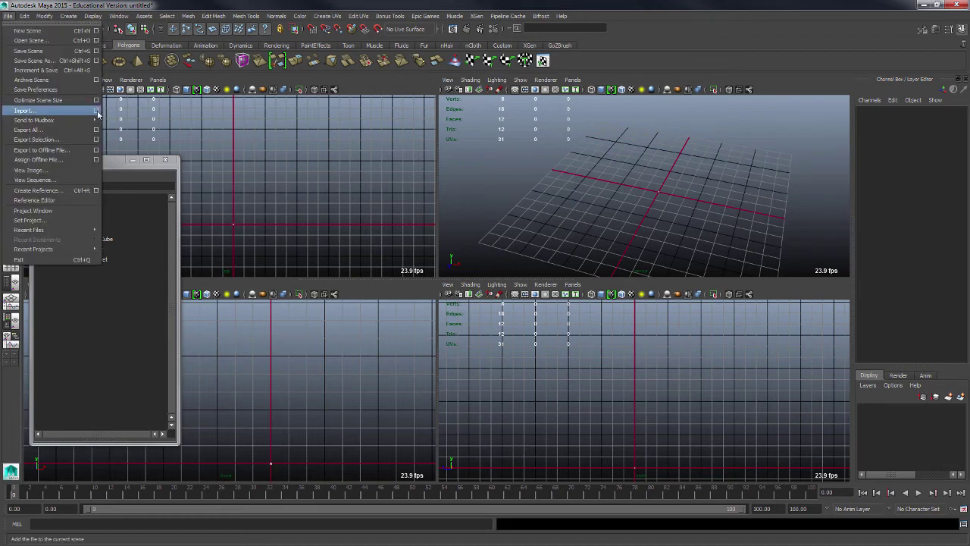
click(96, 111)
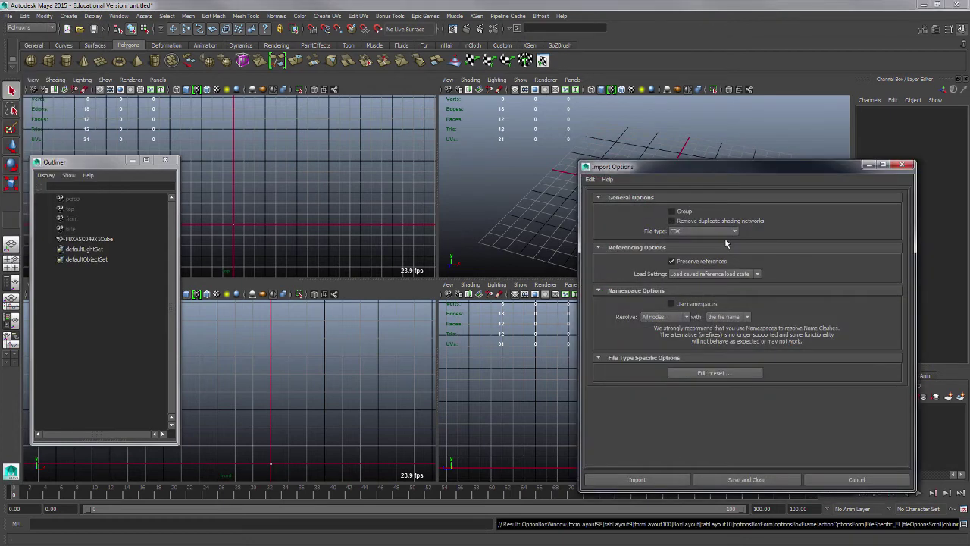
drag(743, 168, 703, 112)
click(653, 424)
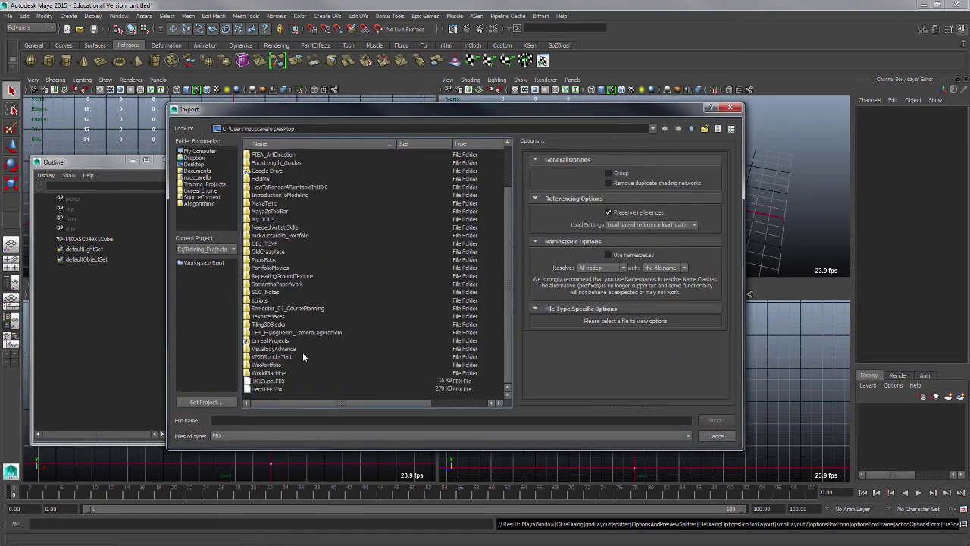
click(321, 390)
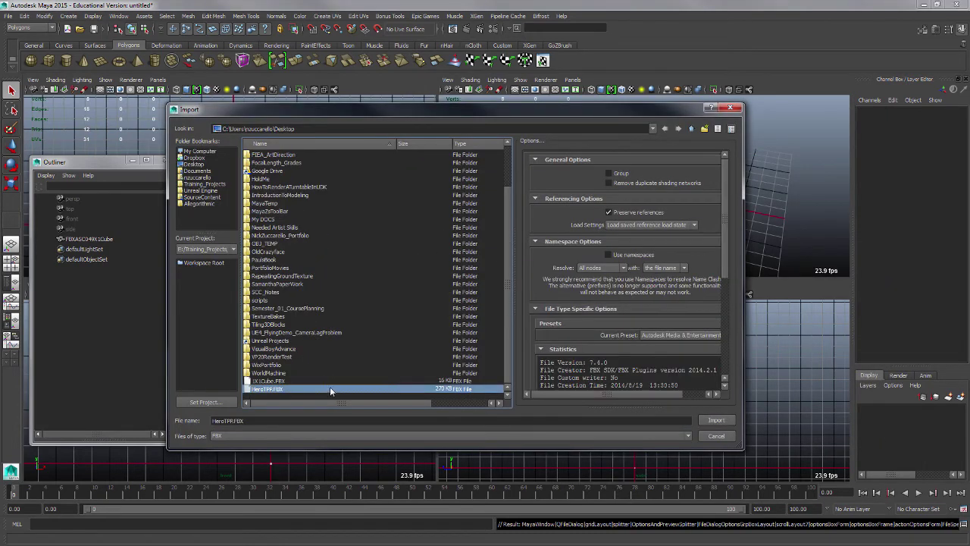
click(731, 420)
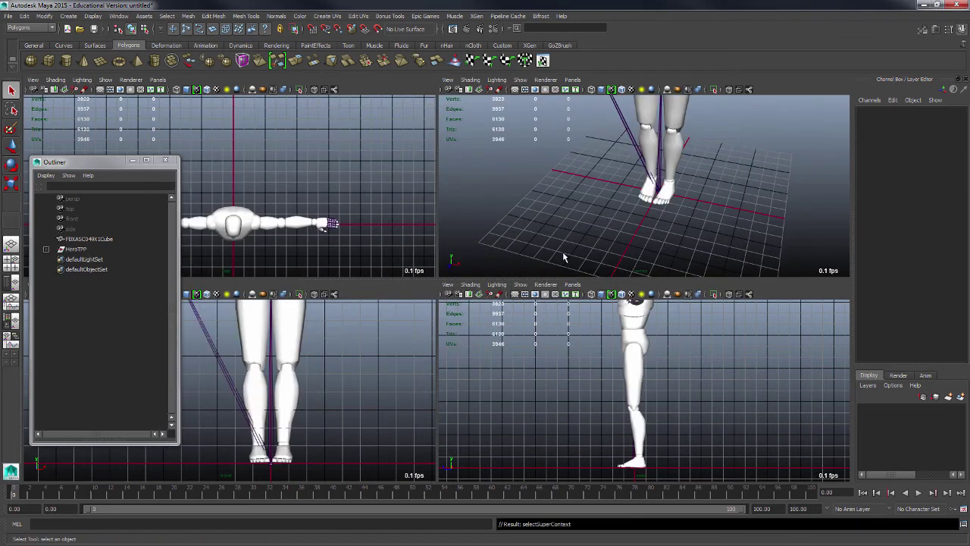
Examine the imported HeroTPP character against the grid in the perspective and orthographic views.
alt+middle_drag(643, 214, 605, 255)
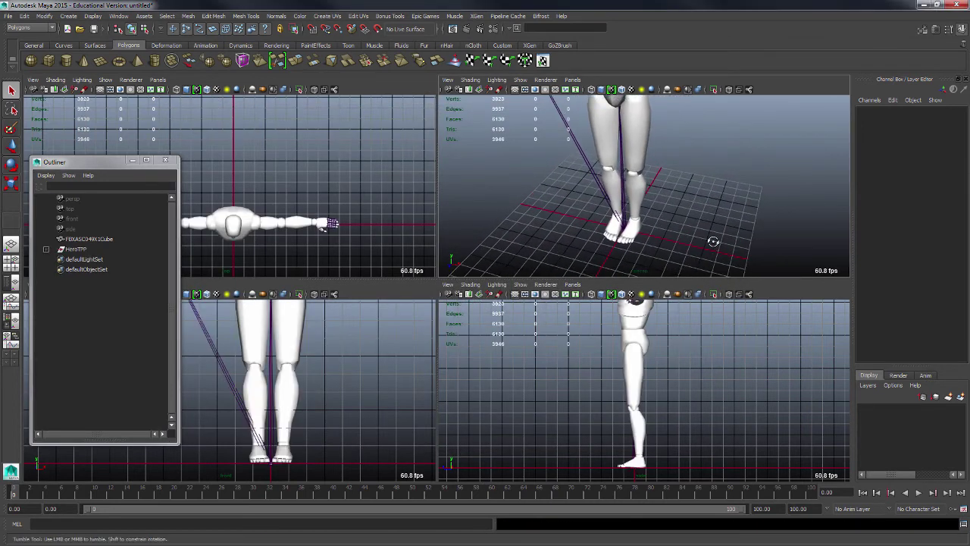
alt+right_drag(713, 238, 658, 212)
alt+middle_drag(658, 204, 653, 231)
mouse_move(653, 231)
alt+mouse_down()
mouse_move(633, 234)
mouse_move(668, 226)
alt+mouse_up()
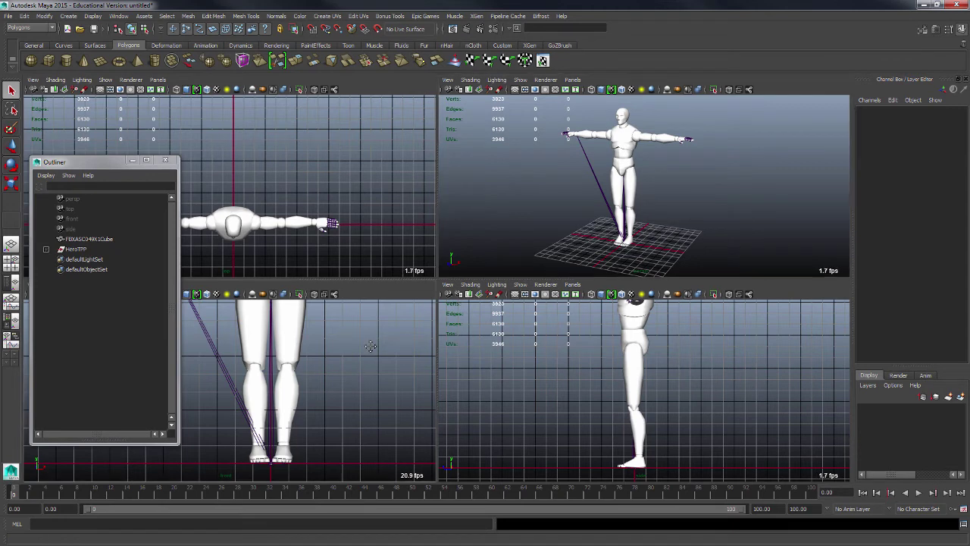
scroll(350, 359, up, 1)
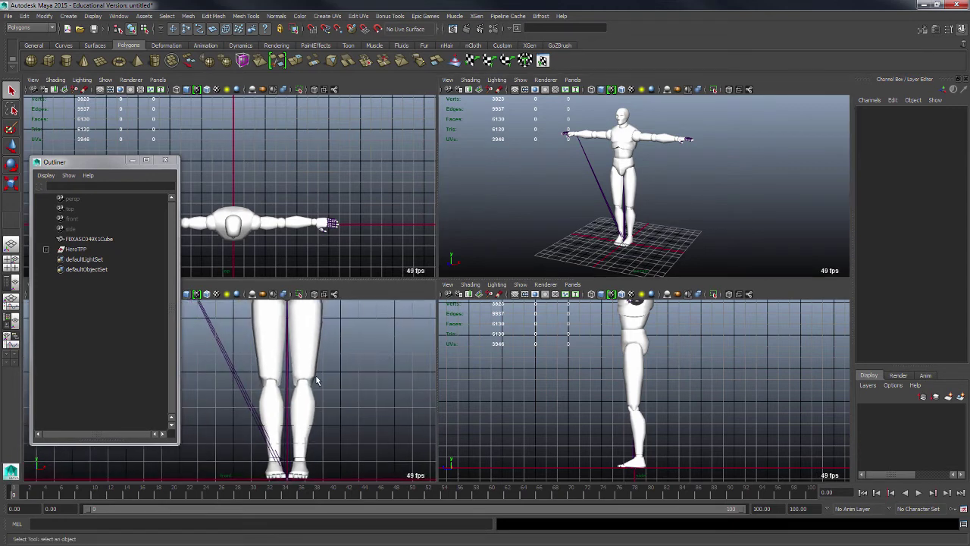
key(space)
key(space)
key(space)
key(space)
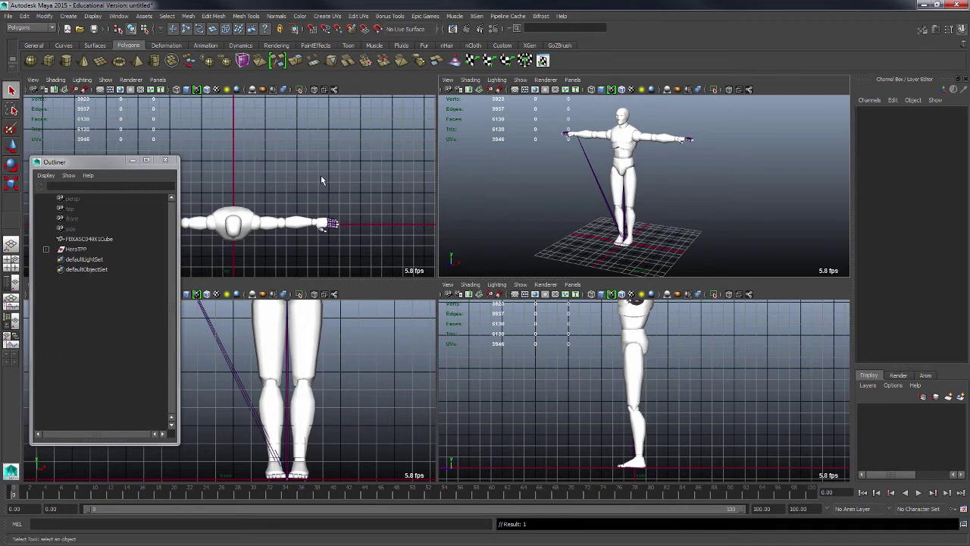
key(space)
key(space)
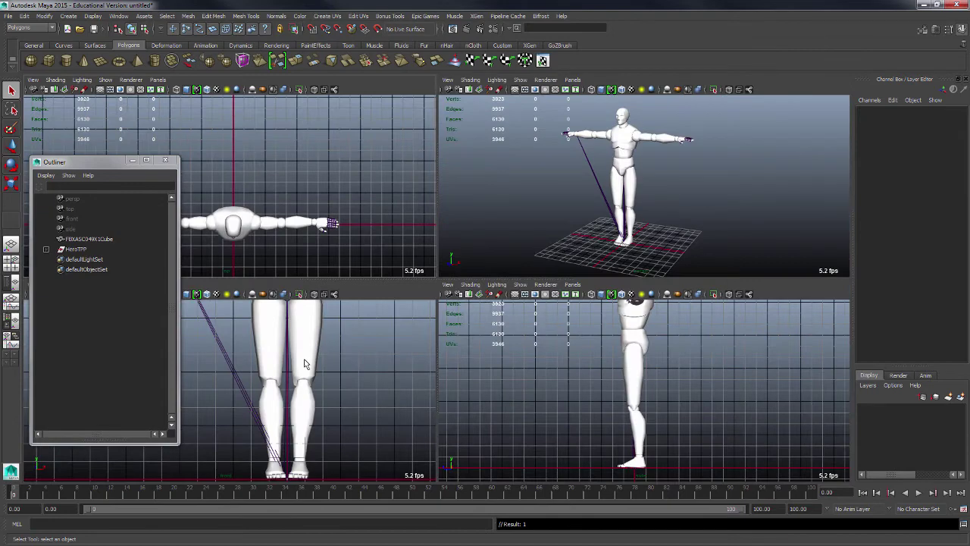
Maximise the front view and frame the whole character to compare its height with the grid.
key(space)
alt+click(702, 374)
alt+right_drag(702, 374, 303, 254)
alt+right_drag(589, 298, 468, 323)
alt+middle_drag(573, 273, 558, 350)
alt+right_drag(558, 350, 535, 342)
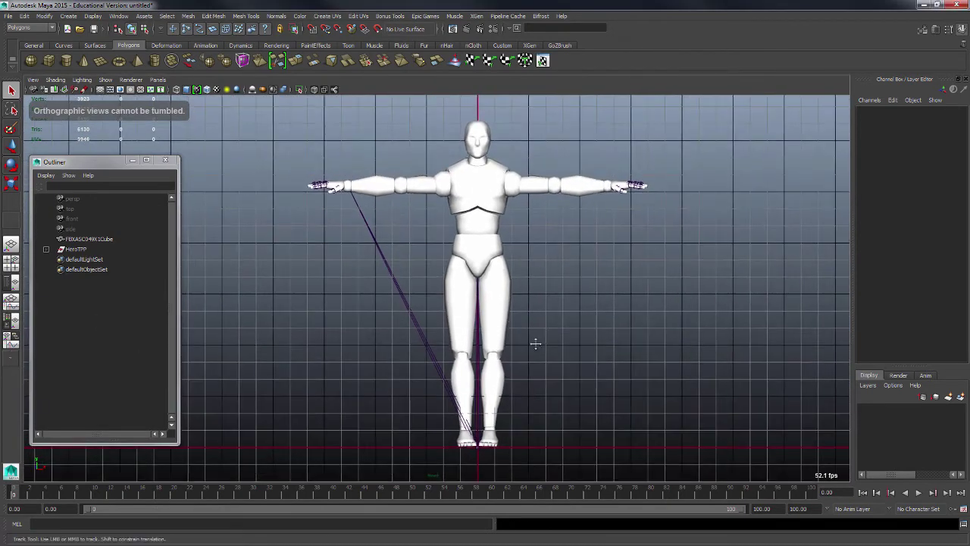
alt+middle_drag(547, 337, 537, 356)
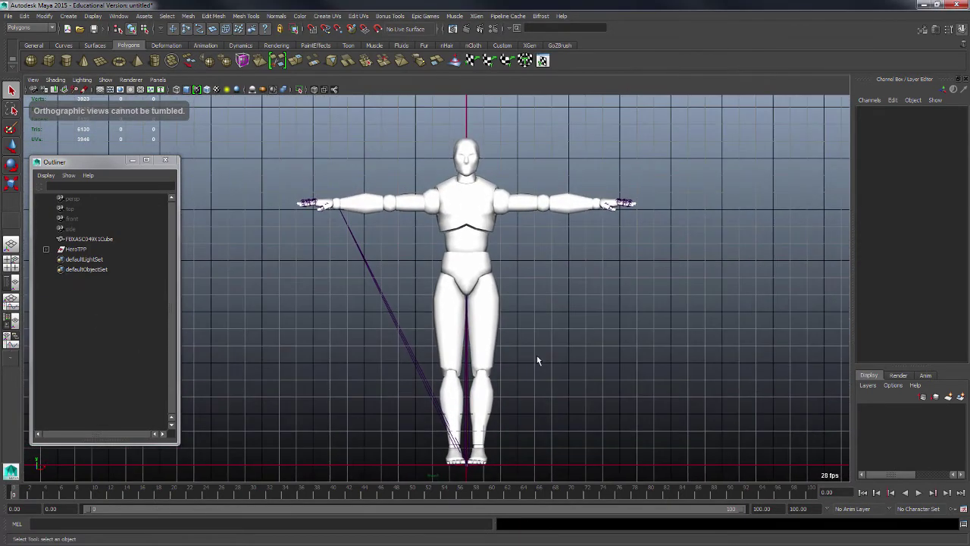
Turn off the grid's subdivision lines, apply the change, and close the grid options.
click(91, 16)
click(155, 31)
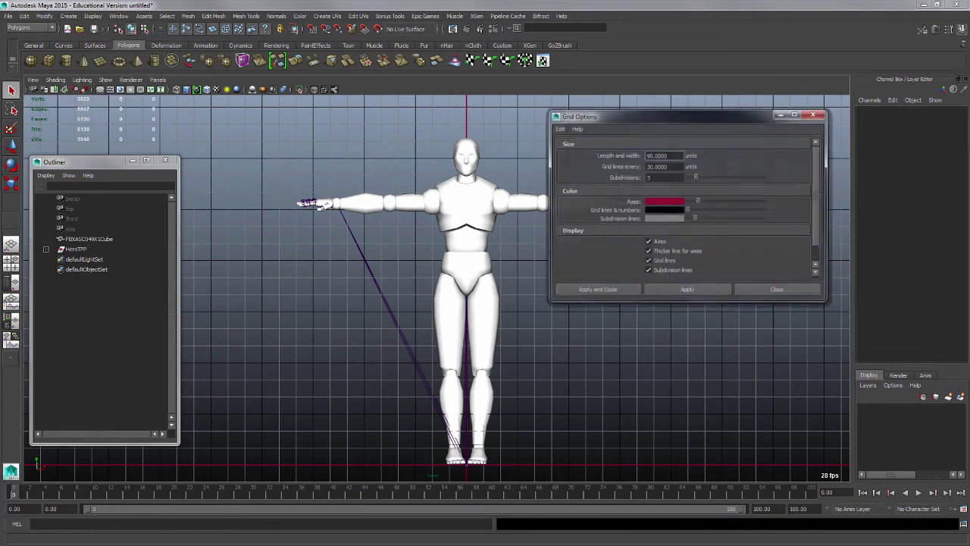
click(671, 271)
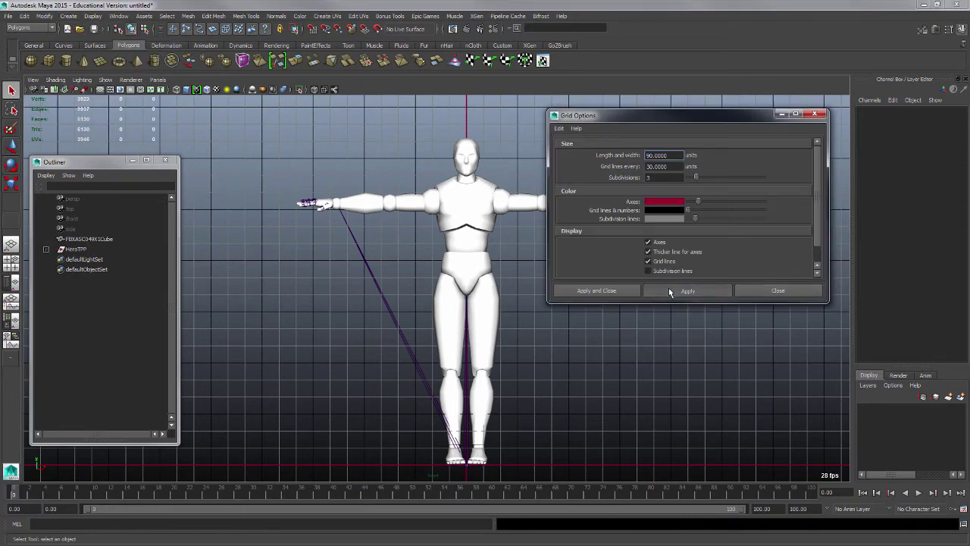
click(669, 288)
alt+middle_drag(557, 369, 544, 374)
click(816, 115)
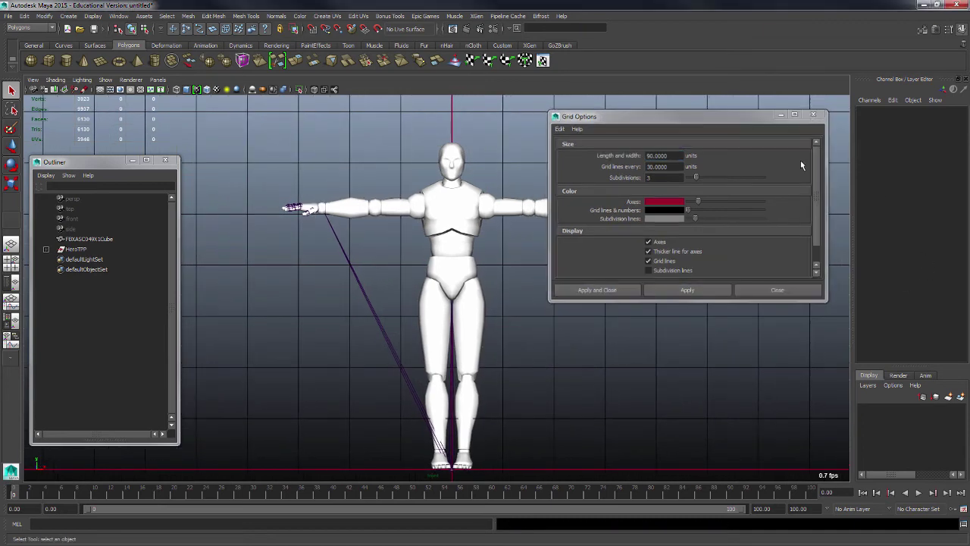
alt+middle_drag(518, 426, 523, 416)
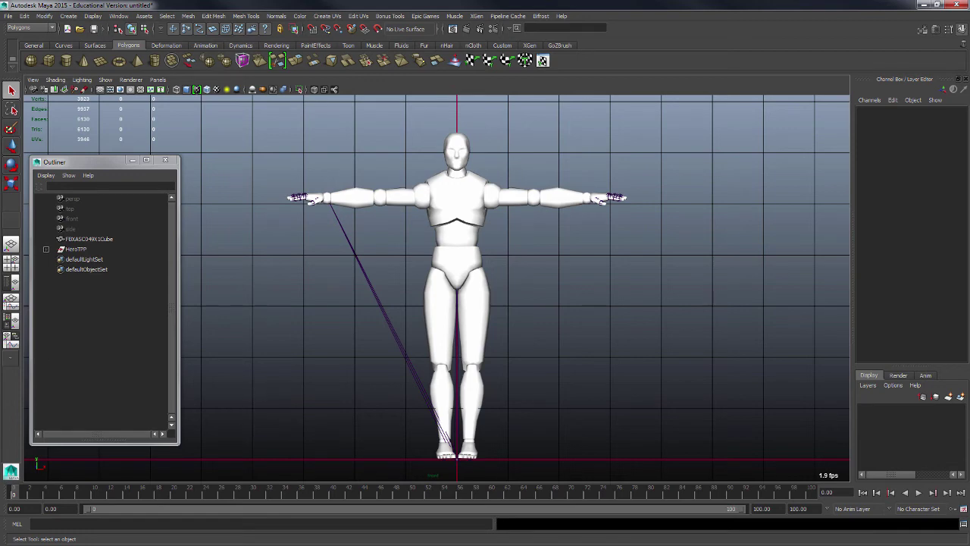
Switch to the browser's length converter and convert 6 feet to centimetres.
key(alt+Tab)
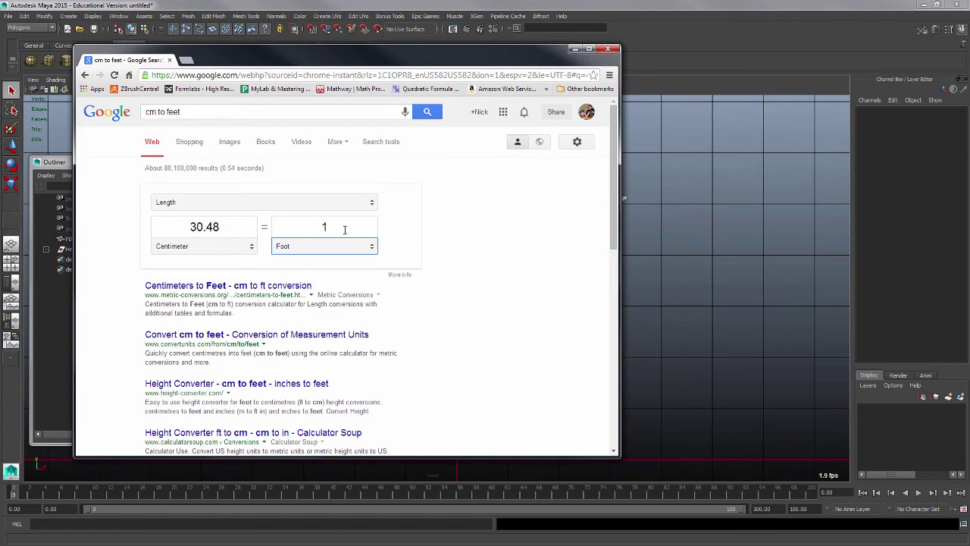
click(304, 230)
text(6)
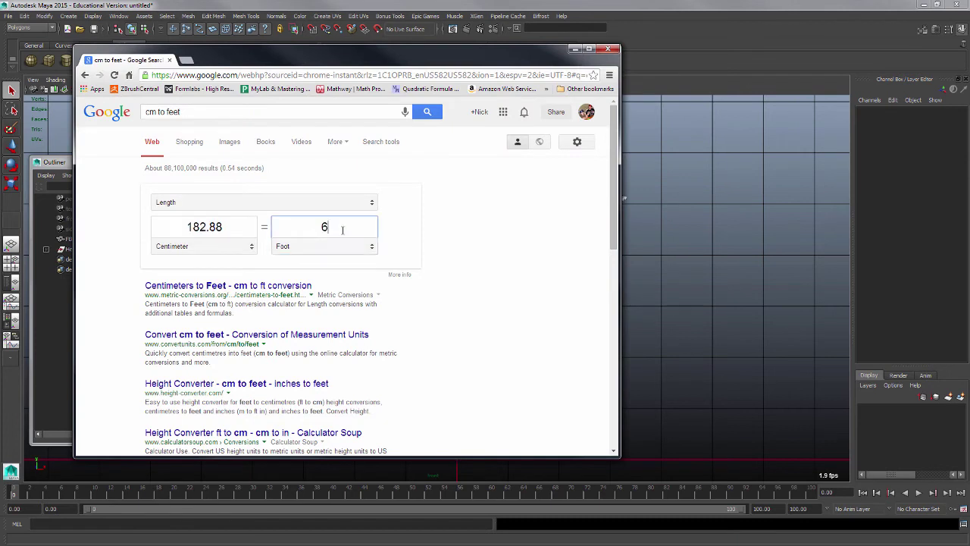
drag(328, 228, 317, 228)
mouse_move(188, 227)
mouse_down()
mouse_move(225, 222)
mouse_move(187, 227)
mouse_up()
click(223, 227)
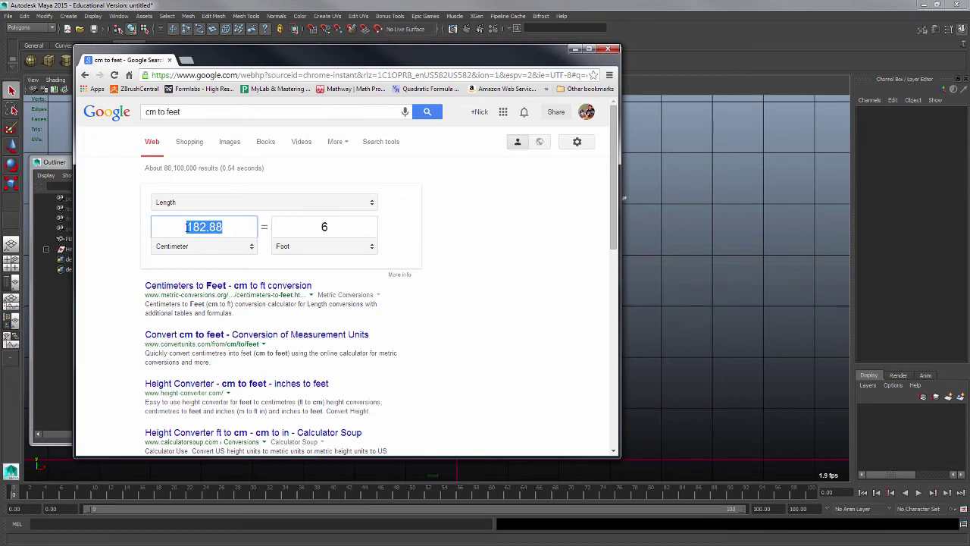
Return to Maya and show the perspective view full size to examine the character on the grid.
click(223, 9)
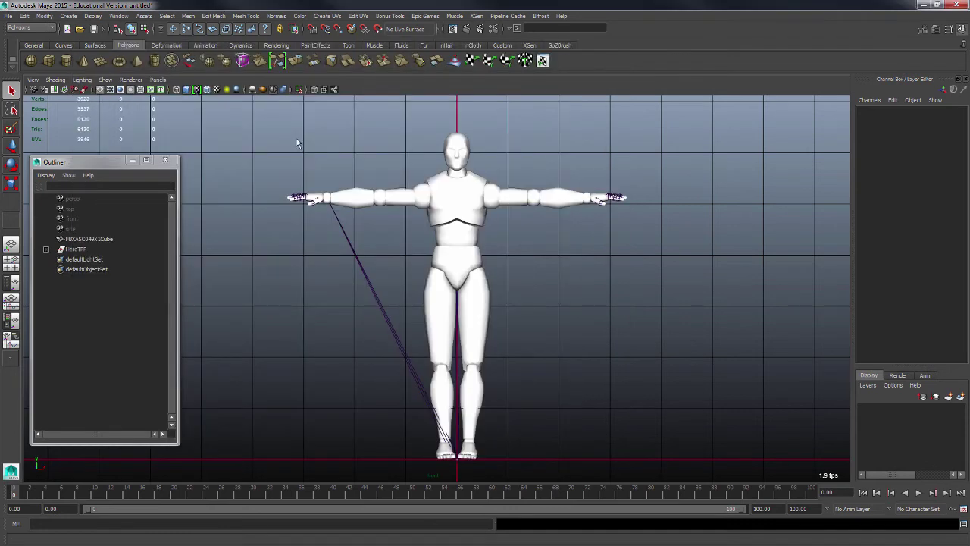
key(space)
key(space)
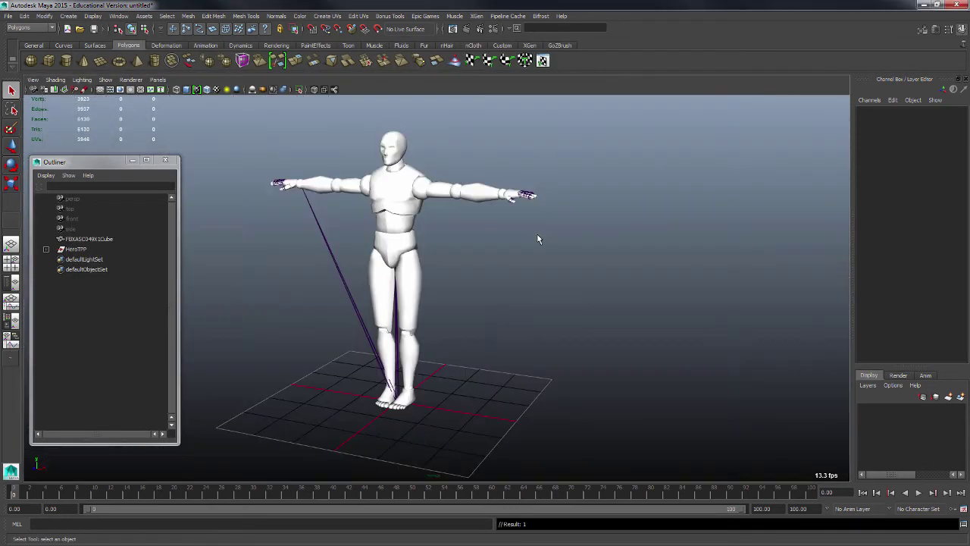
alt+drag(537, 234, 570, 250)
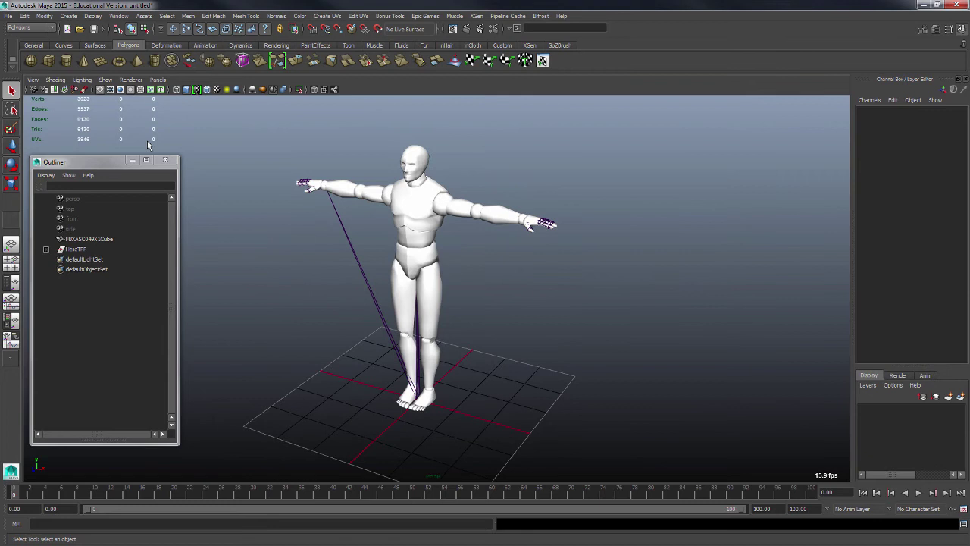
Create a polygon cube with width, height and depth all set to 182.88, and close the cube options.
click(68, 16)
mouse_move(113, 40)
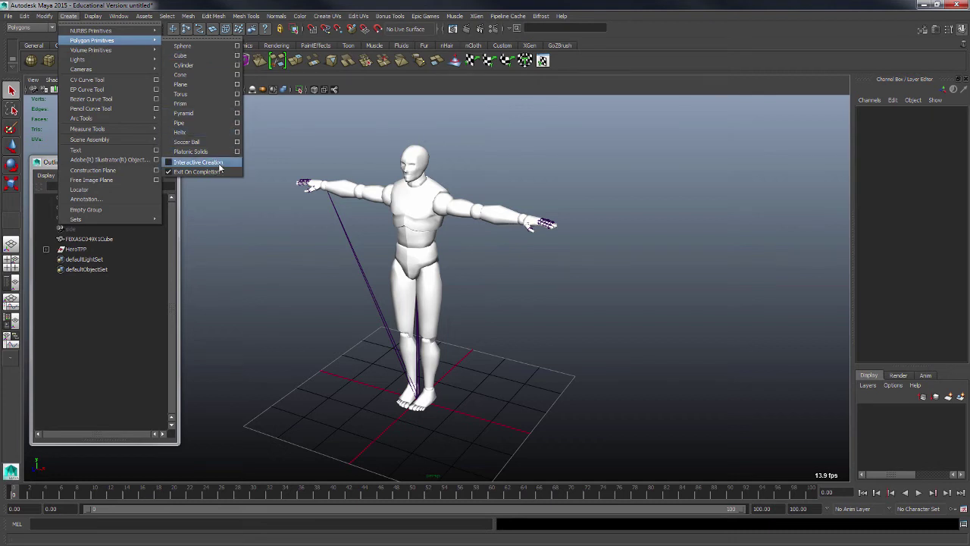
click(237, 56)
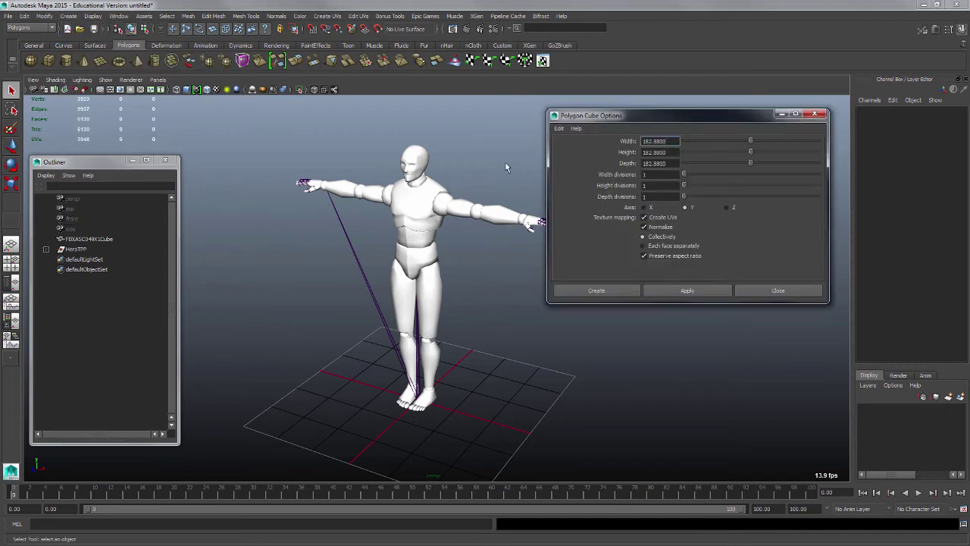
drag(678, 141, 639, 142)
text(182.88)
key(Tab)
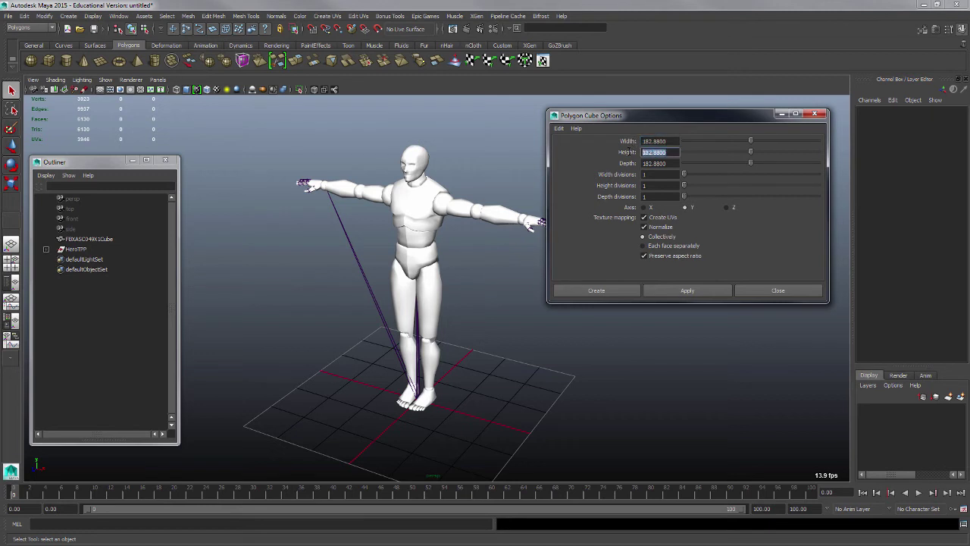
text(182.88)
key(Tab)
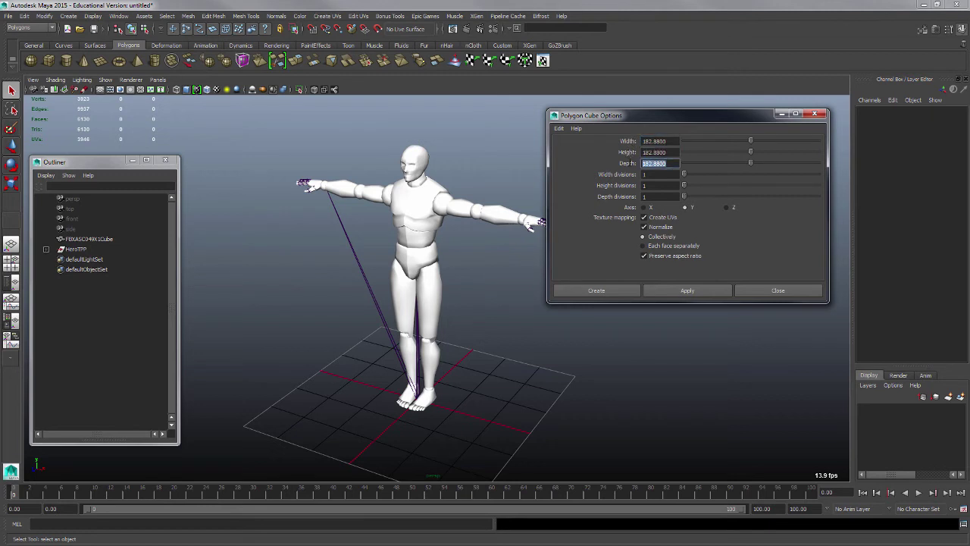
text(182.88)
click(677, 292)
click(814, 116)
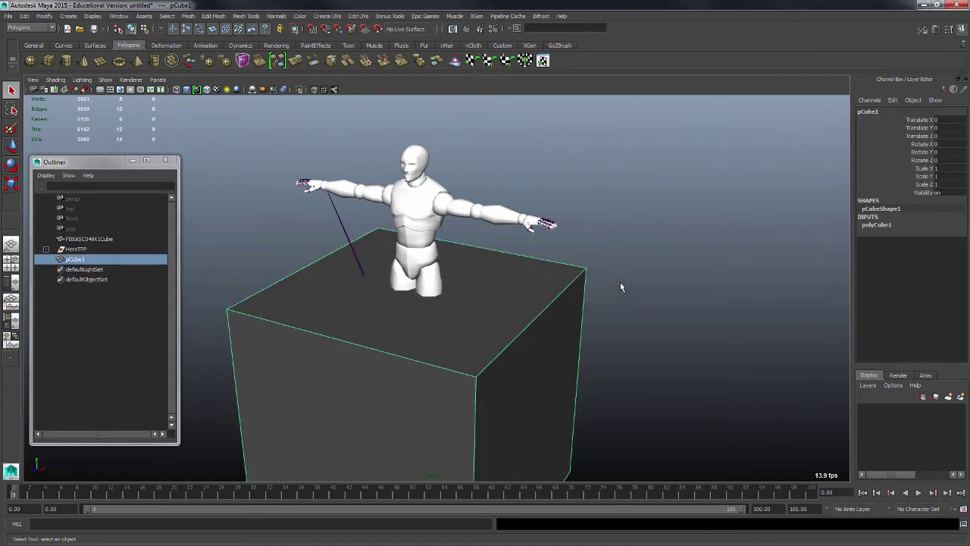
Try moving the cube slightly down along its vertical axis, and undo the move.
alt+right_drag(620, 282, 560, 240)
alt+middle_drag(602, 285, 623, 237)
alt+drag(576, 268, 613, 241)
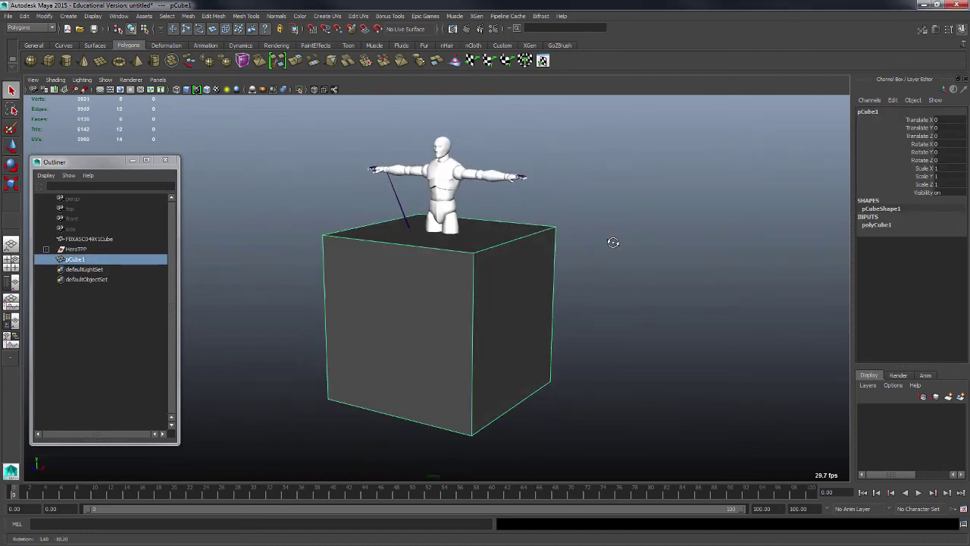
key(w)
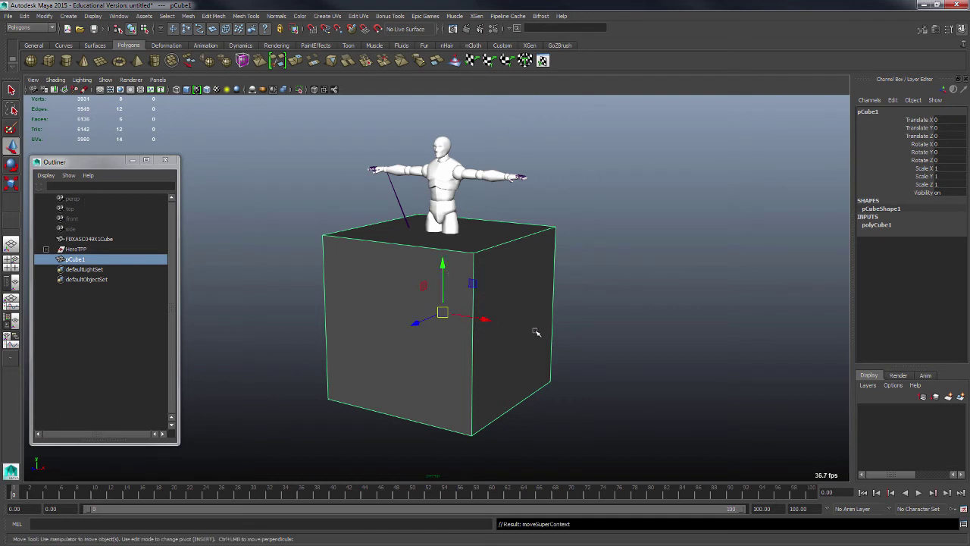
alt+drag(530, 331, 539, 333)
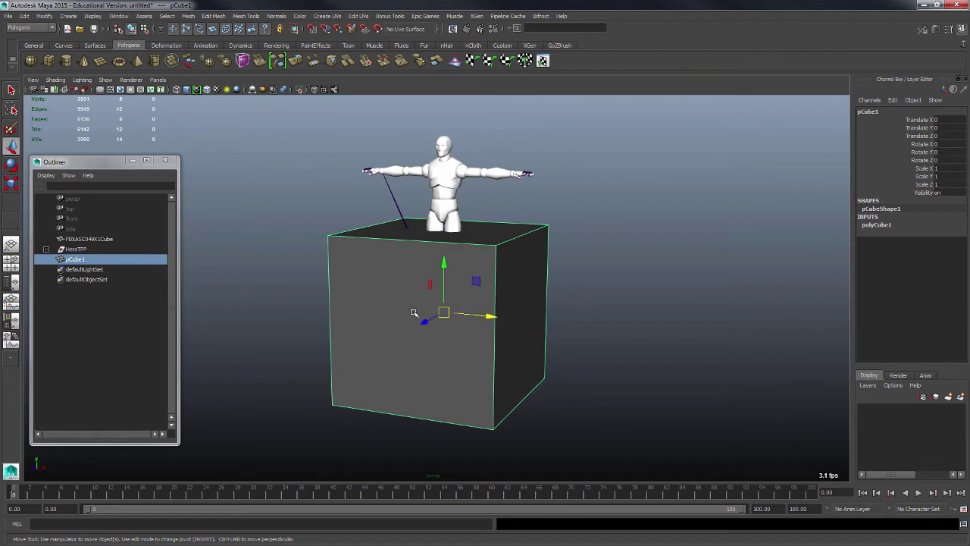
drag(443, 237, 439, 265)
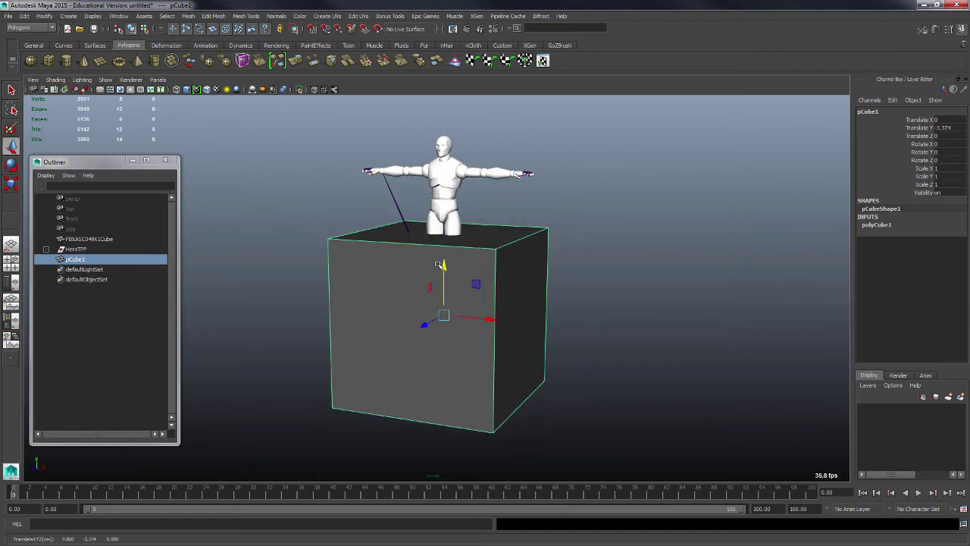
key(ctrl+z)
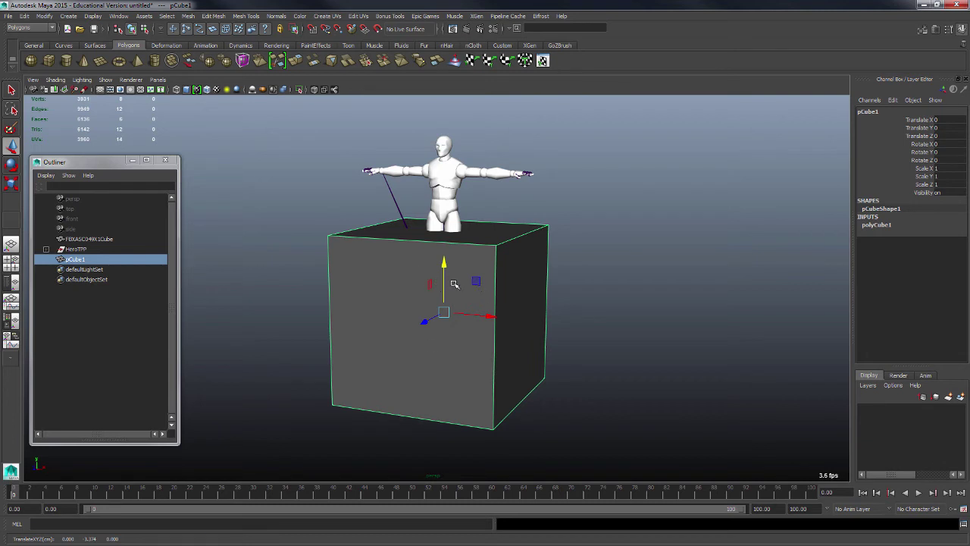
Try moving the cube's pivot point freely away from its centre, and undo the pivot change.
key(Insert)
key(Insert)
key(Insert)
drag(445, 313, 456, 356)
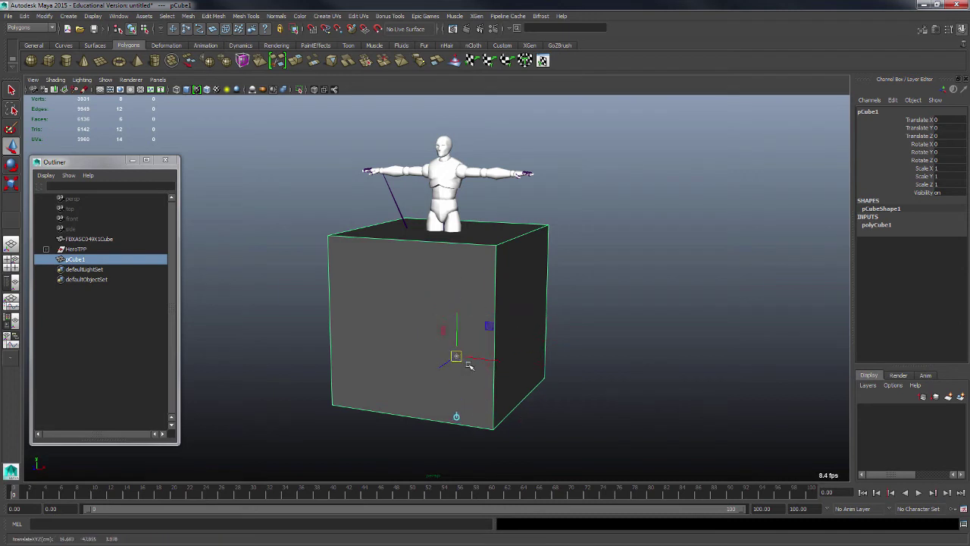
key(ctrl+z)
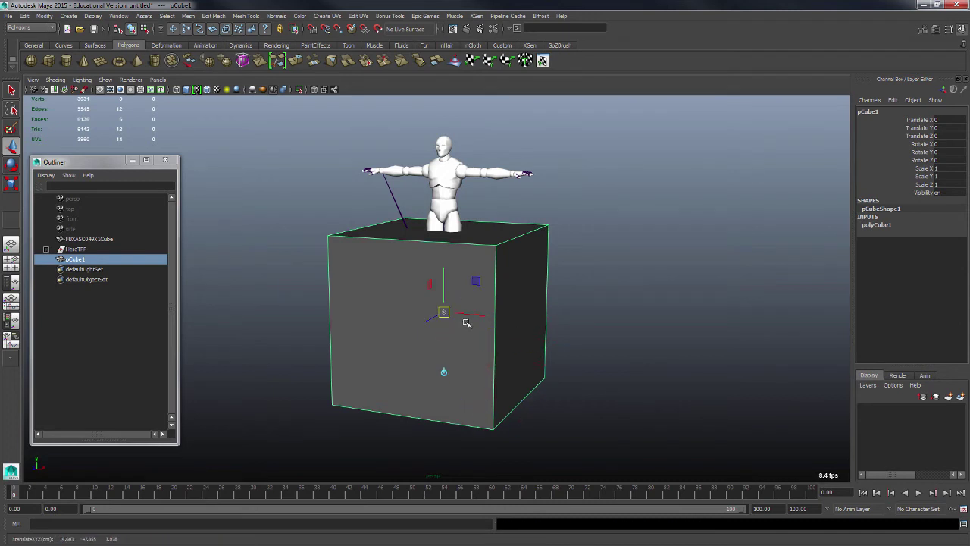
Snap the cube's pivot vertically to its bottom corner vertex so it lies at the base, and leave pivot editing.
key(v)
key(v)
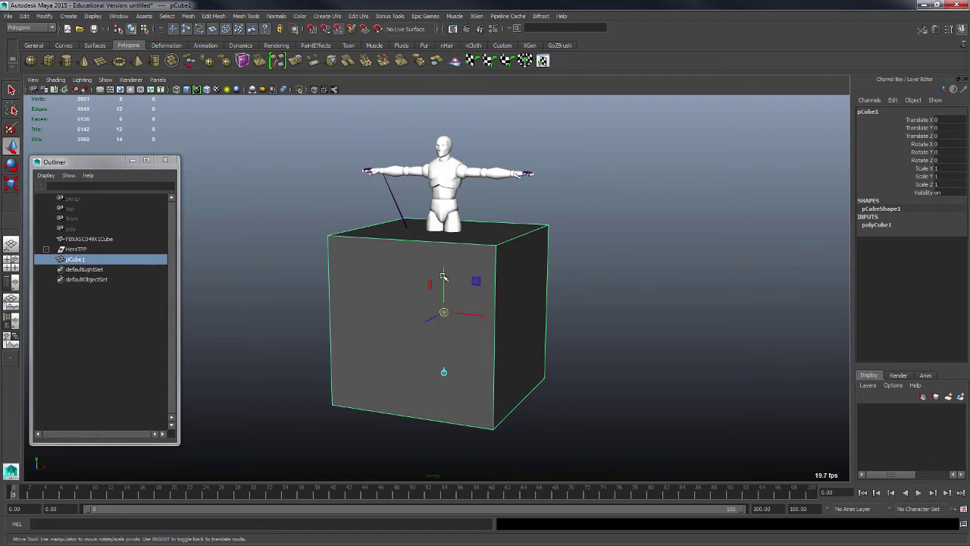
drag(443, 275, 499, 417)
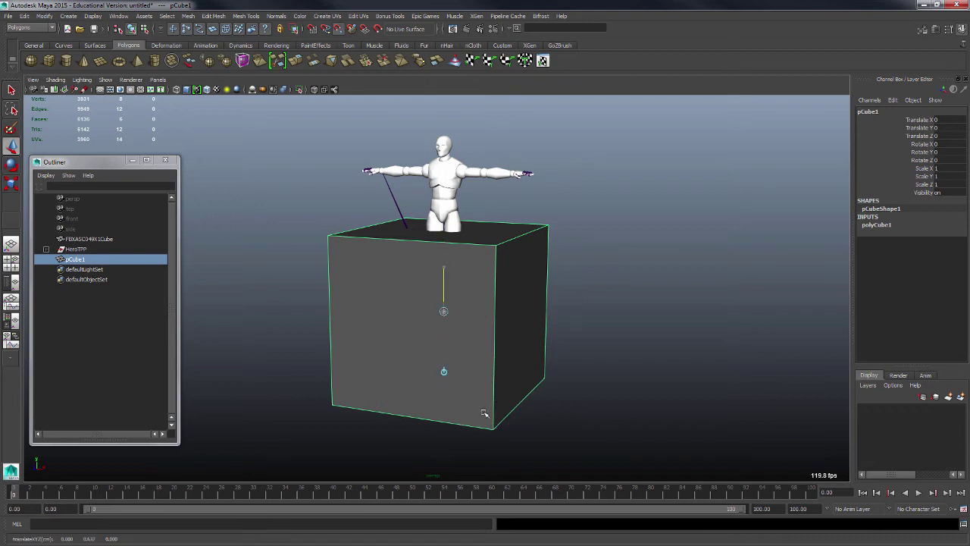
key(d)
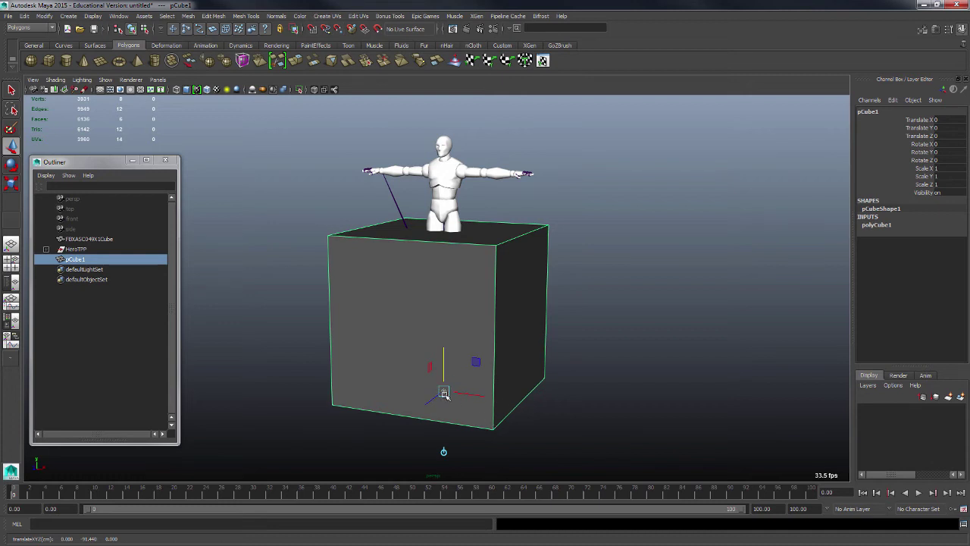
key(Insert)
key(Insert)
key(Insert)
key(Insert)
key(Insert)
key(Insert)
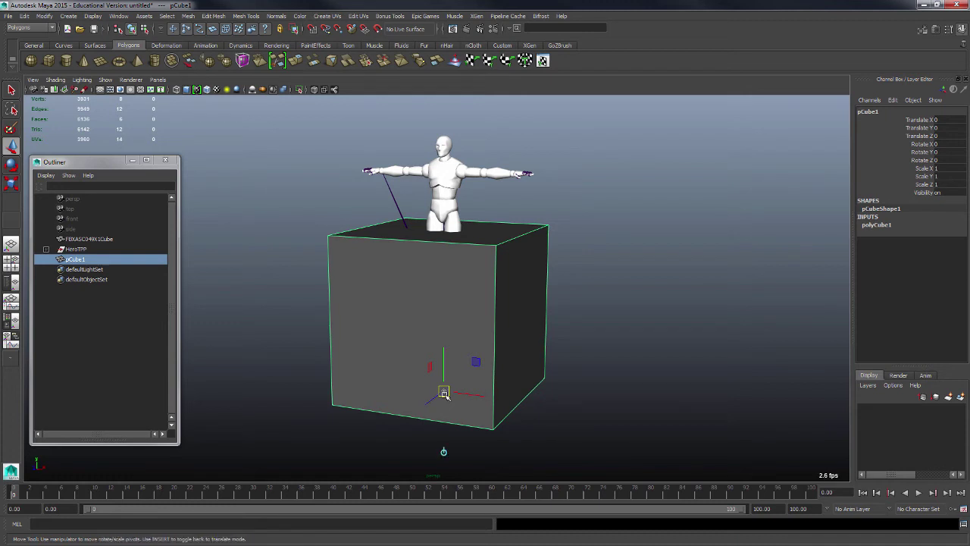
key(d)
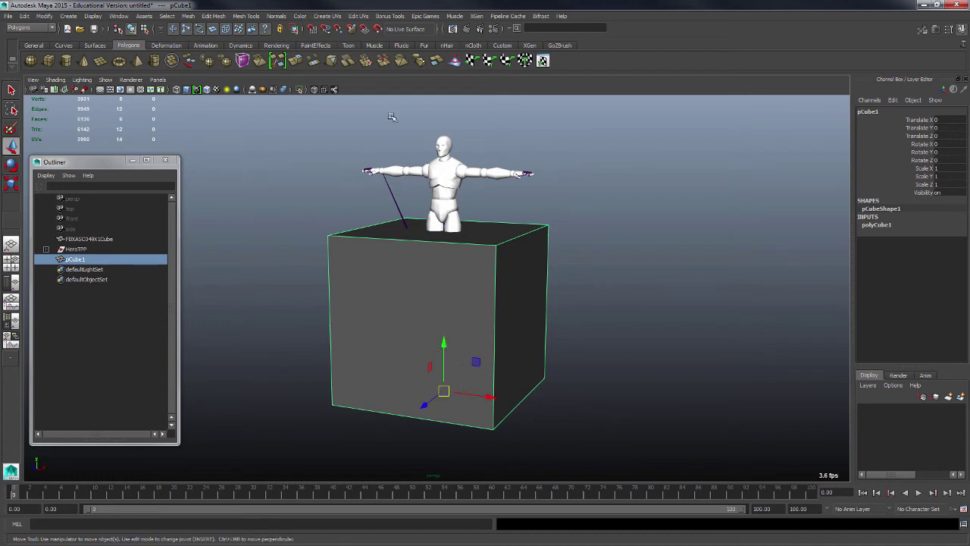
Raise the cube with grid snapping until its base rests on the ground plane, at Translate Y 91.44.
click(314, 32)
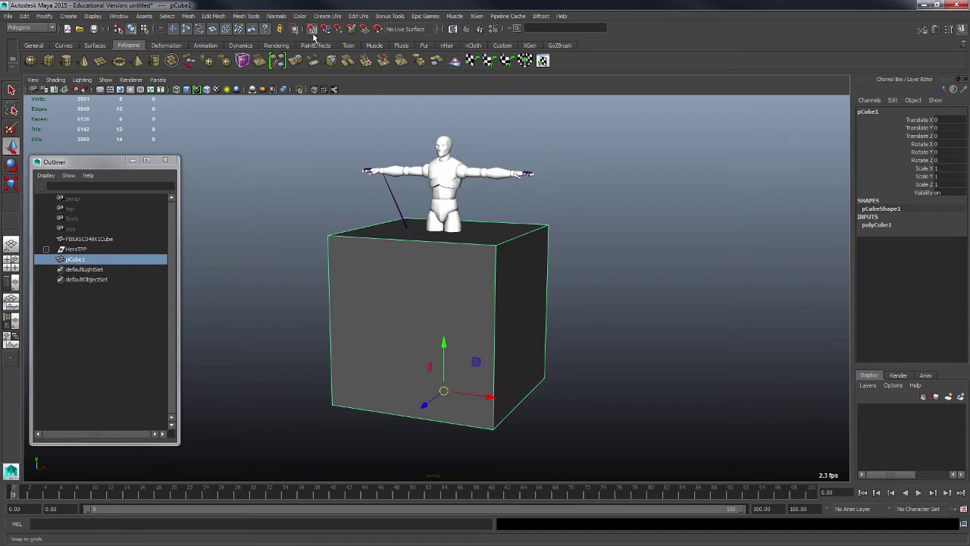
click(313, 32)
click(313, 31)
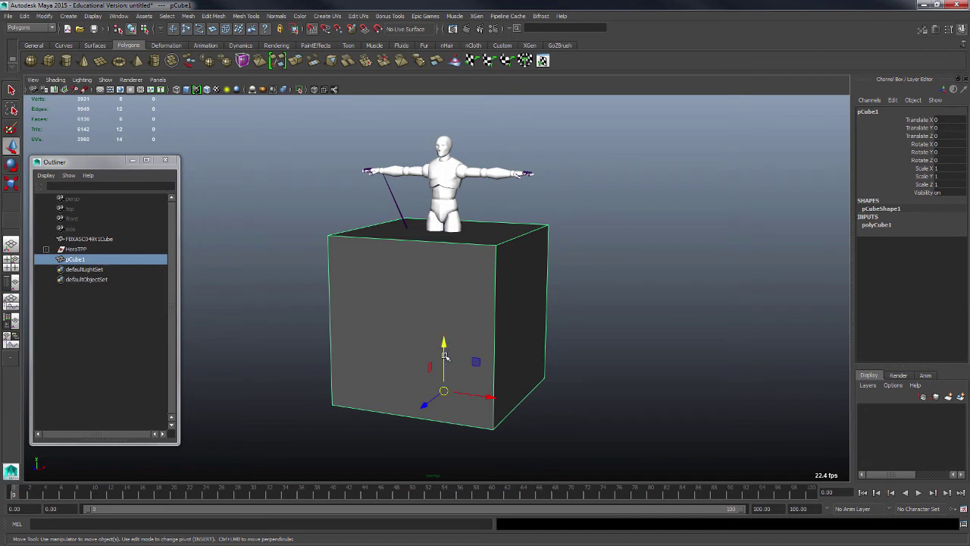
drag(444, 359, 442, 321)
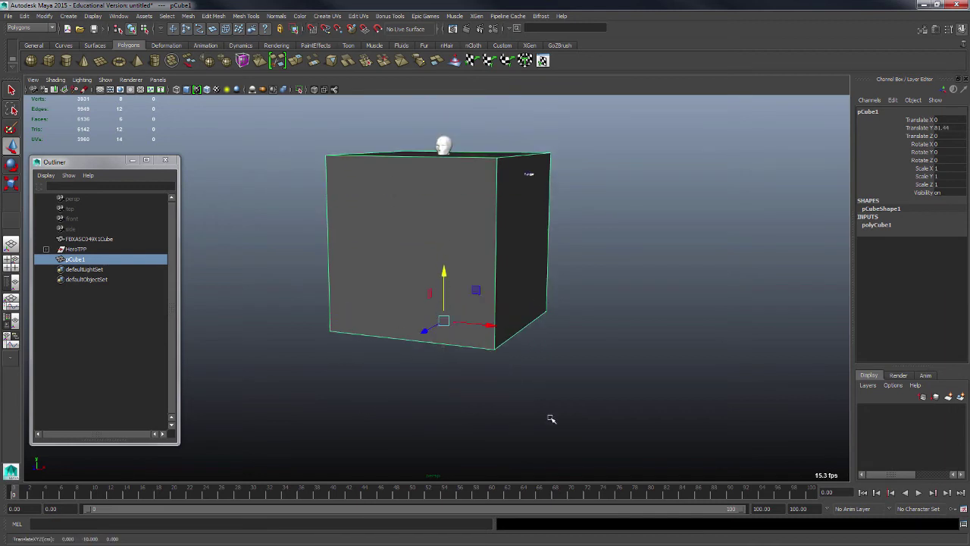
Move the cube along X to about -122, beside the character, and compare their heights.
alt+drag(563, 426, 440, 311)
alt+drag(461, 354, 645, 346)
drag(498, 315, 391, 313)
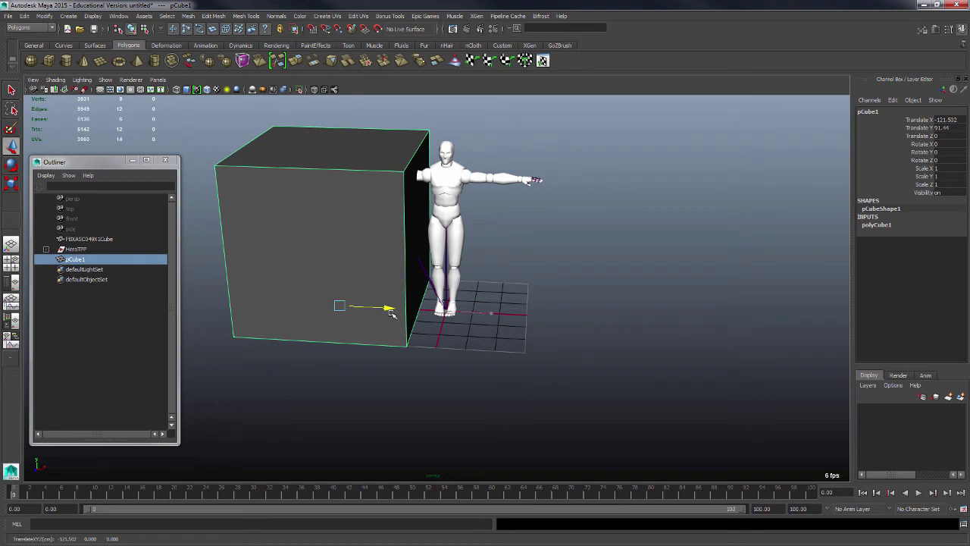
click(611, 310)
alt+drag(675, 311, 614, 312)
alt+right_drag(614, 312, 713, 303)
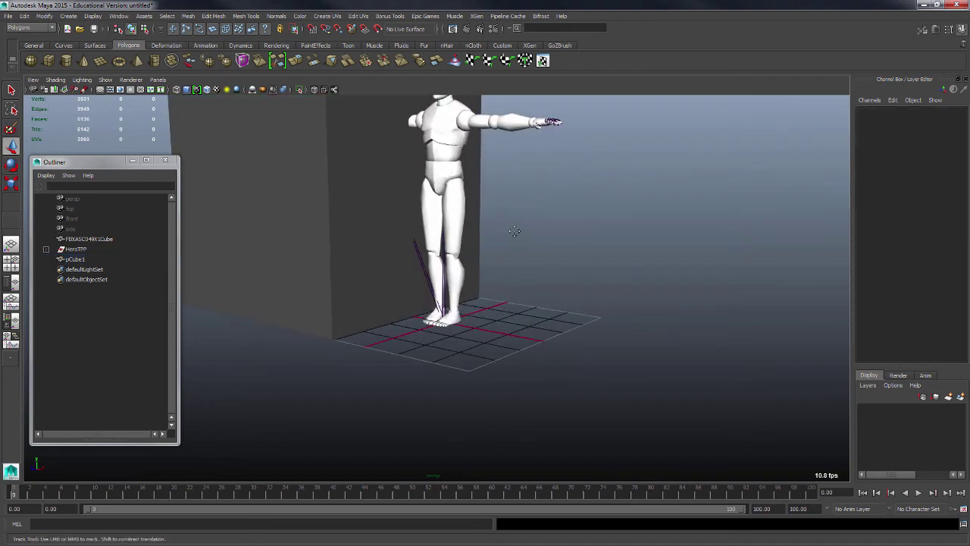
alt+middle_drag(514, 231, 531, 305)
alt+drag(399, 179, 431, 176)
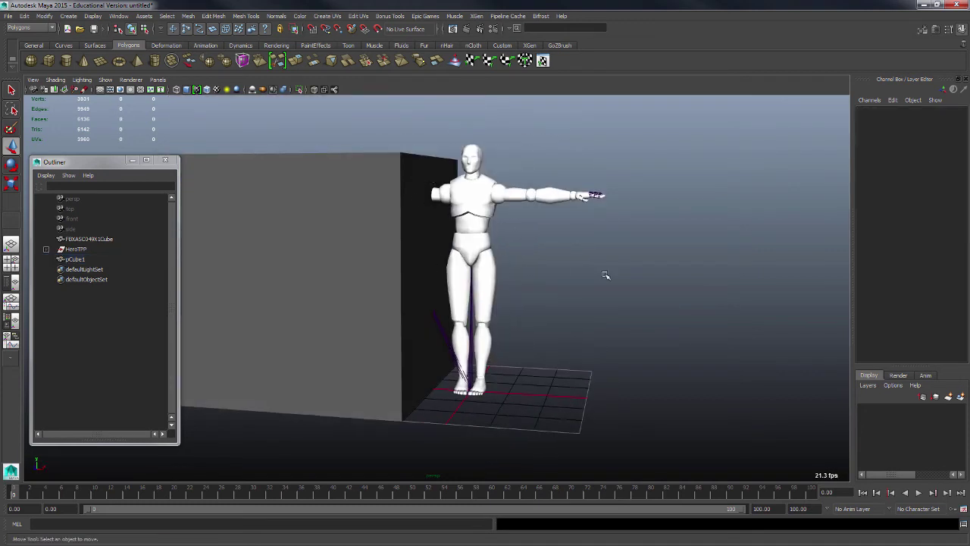
alt+right_drag(605, 275, 518, 253)
Rename the cube as ftX6ft.
double_click(78, 260)
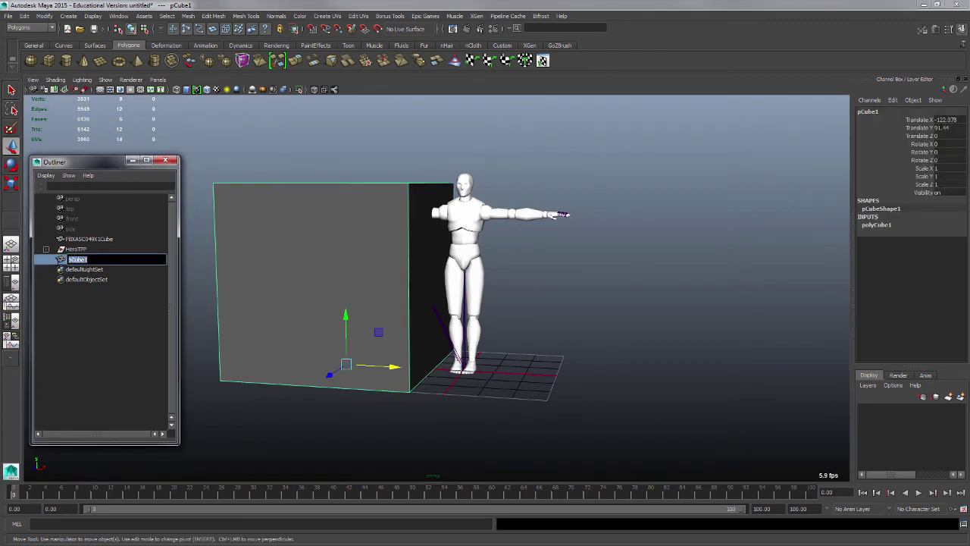
text(B)
key(Return)
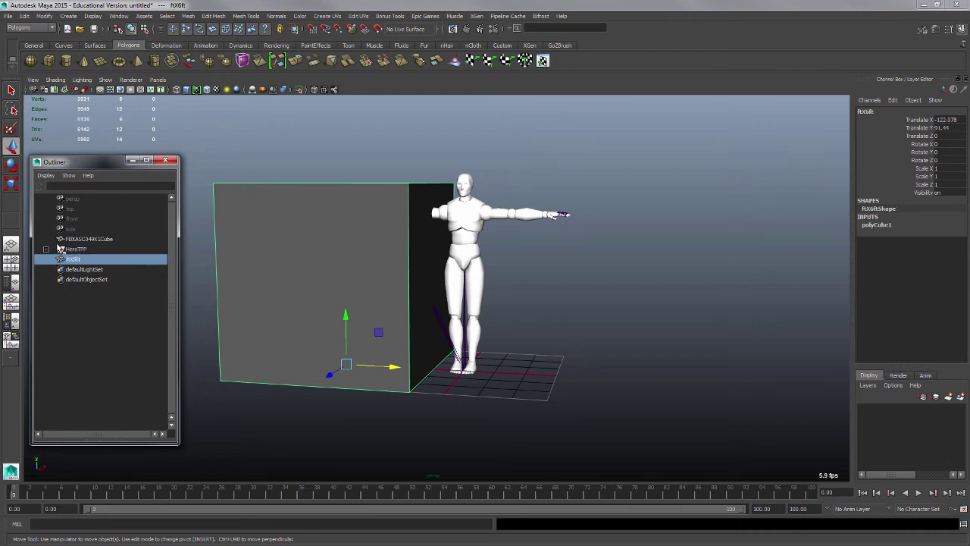
Try setting the cube's Translate Y to 0, and undo the change.
click(945, 127)
text(0)
key(Return)
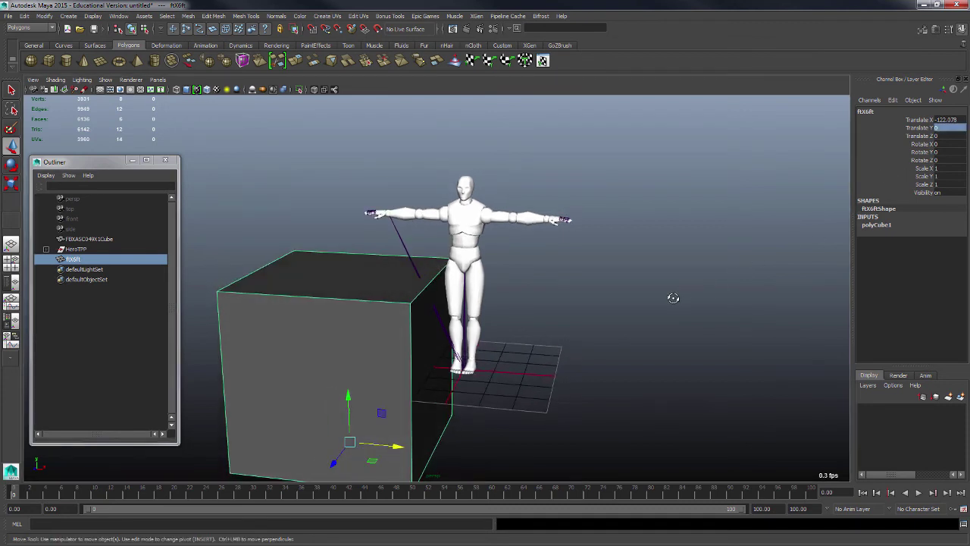
key(ctrl+z)
Set the cube's Translate X to 0 to centre it on the character.
click(948, 119)
text(0)
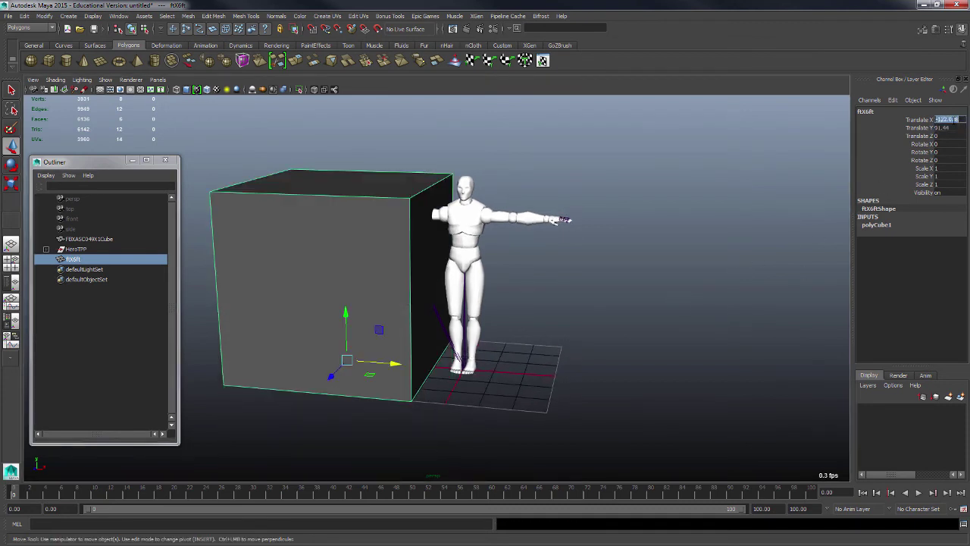
key(Return)
Hide the ftX6ft cube so the character stands alone on the grid.
click(76, 250)
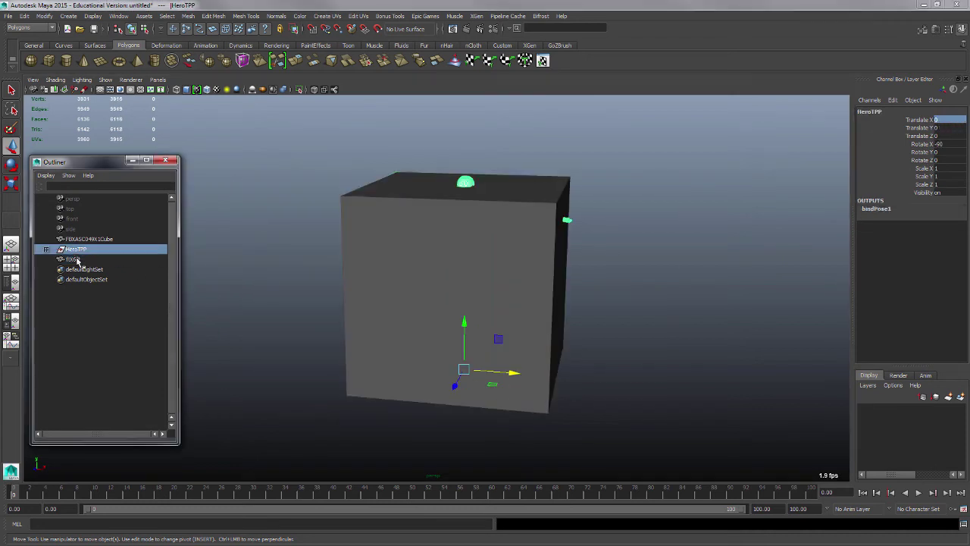
click(76, 259)
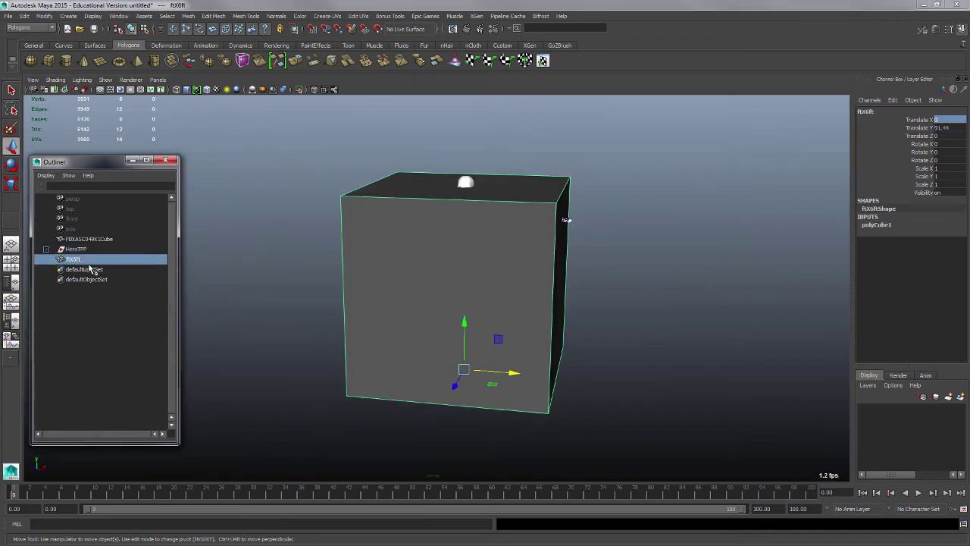
key(ctrl+h)
alt+drag(513, 316, 569, 316)
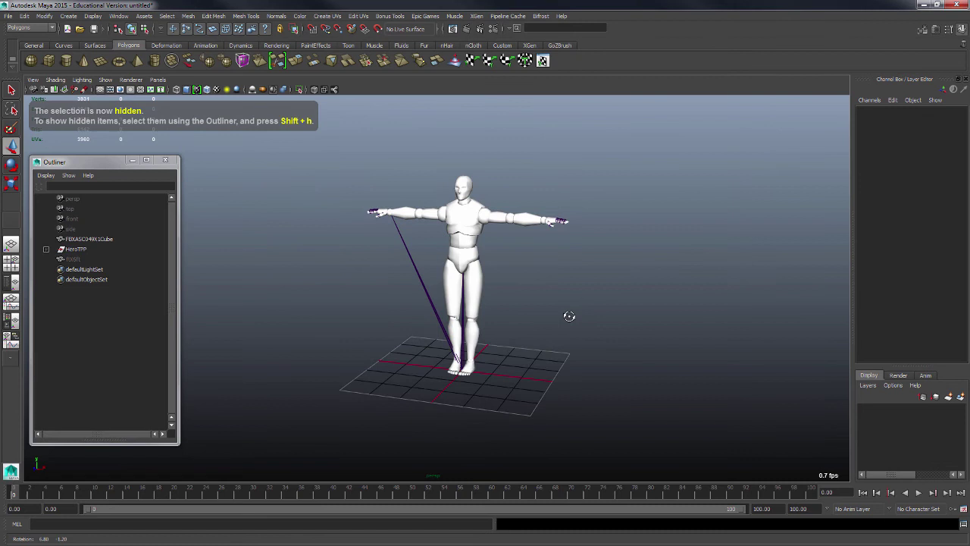
Show the hidden ftX6ft cube again, hide it once more, and view the character up close.
click(73, 259)
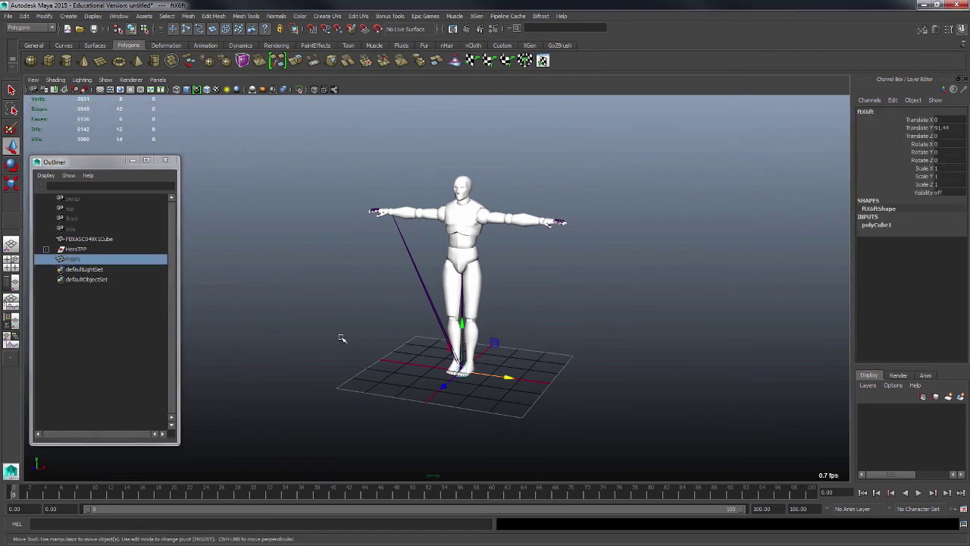
key(shift+h)
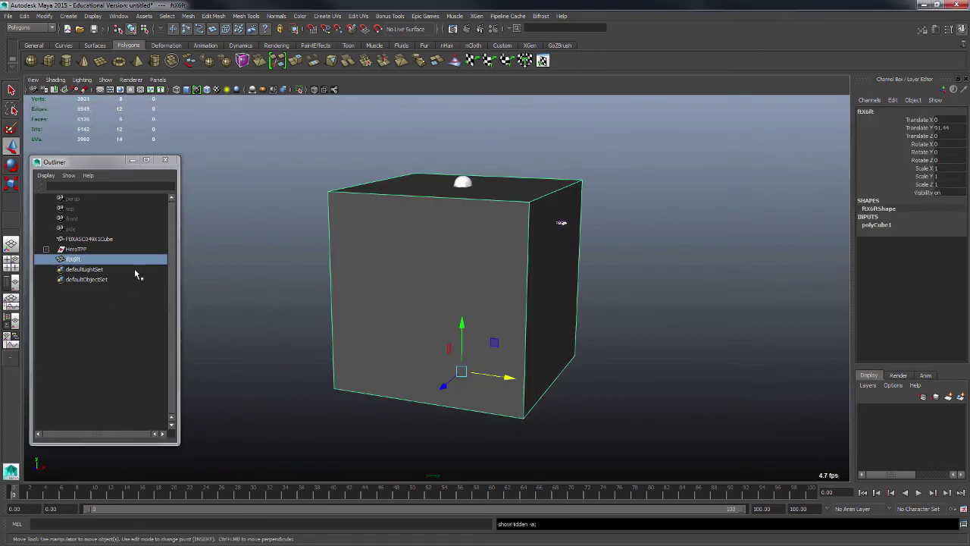
key(ctrl+h)
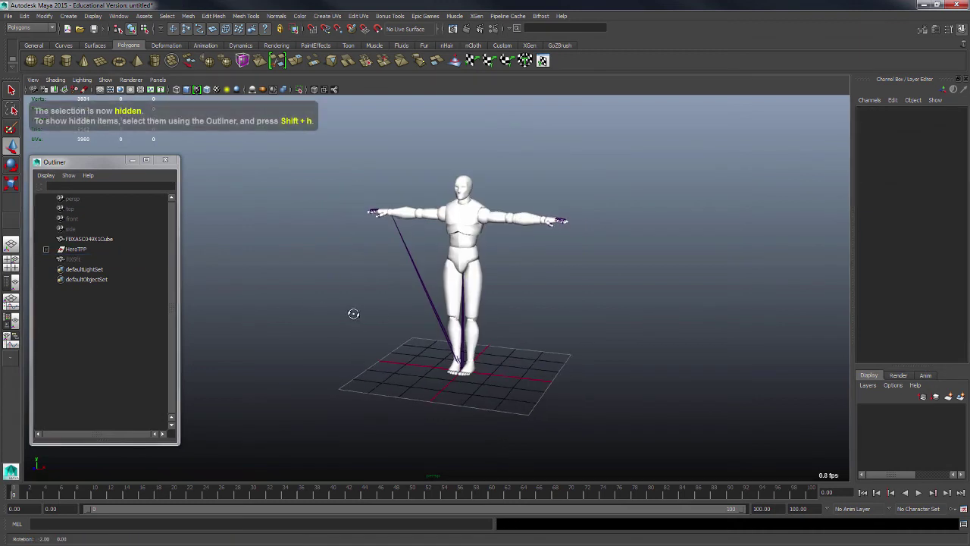
alt+drag(353, 314, 379, 315)
alt+right_drag(378, 315, 455, 345)
alt+right_drag(446, 346, 483, 351)
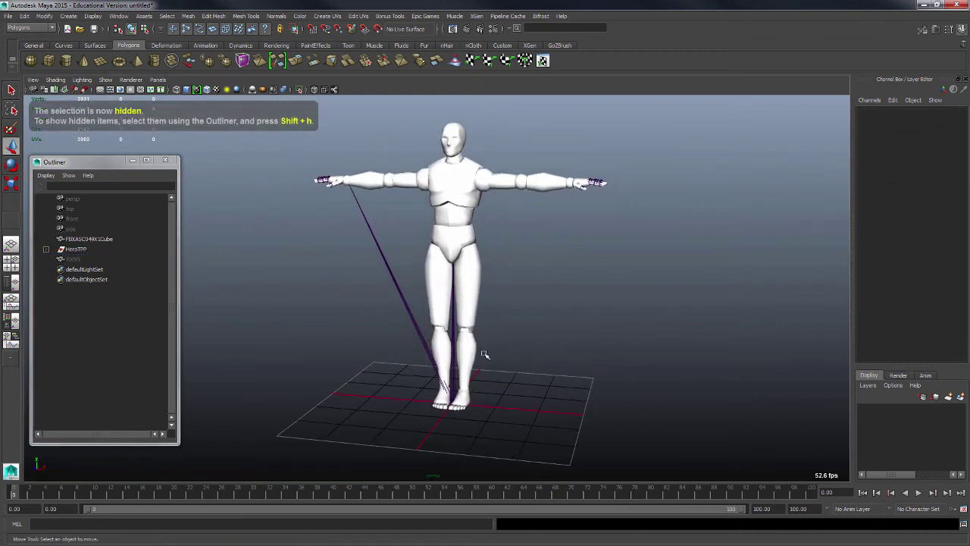
Start saving the scene under a new name as a Maya Binary file, with the Desktop as the destination folder.
click(8, 16)
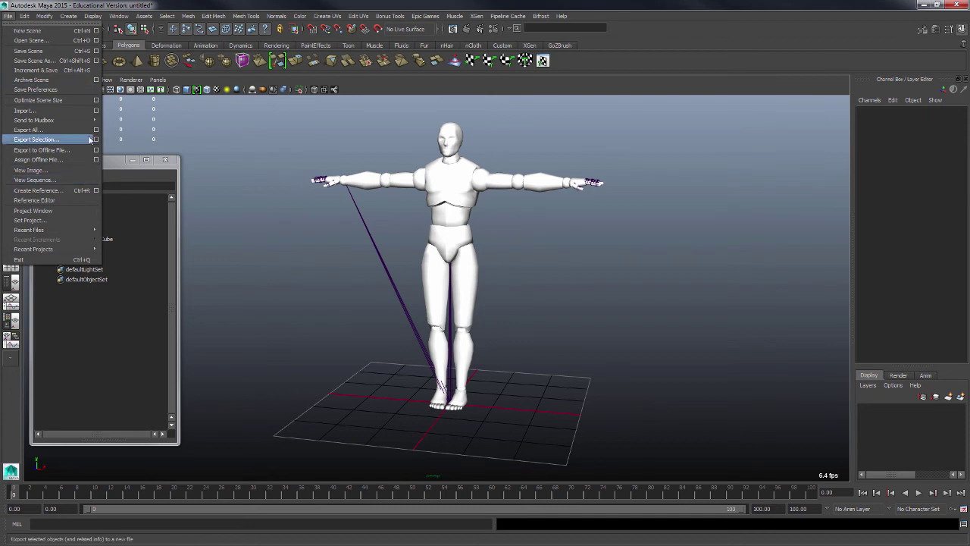
click(95, 60)
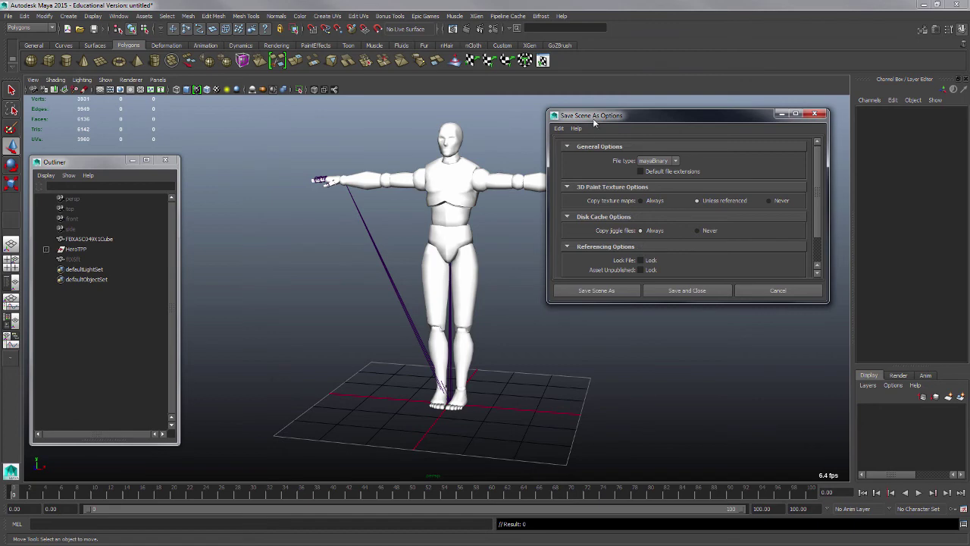
drag(594, 121, 613, 130)
click(632, 301)
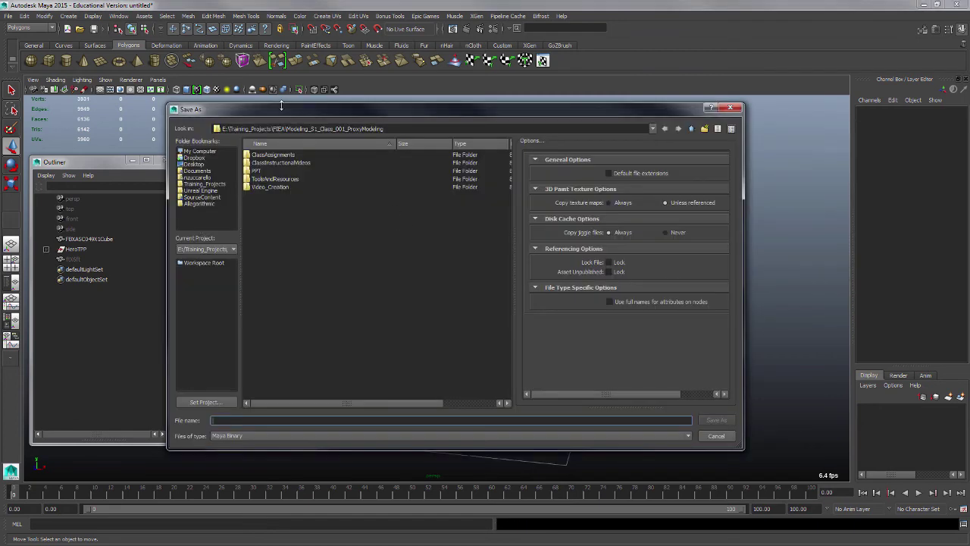
drag(280, 106, 349, 115)
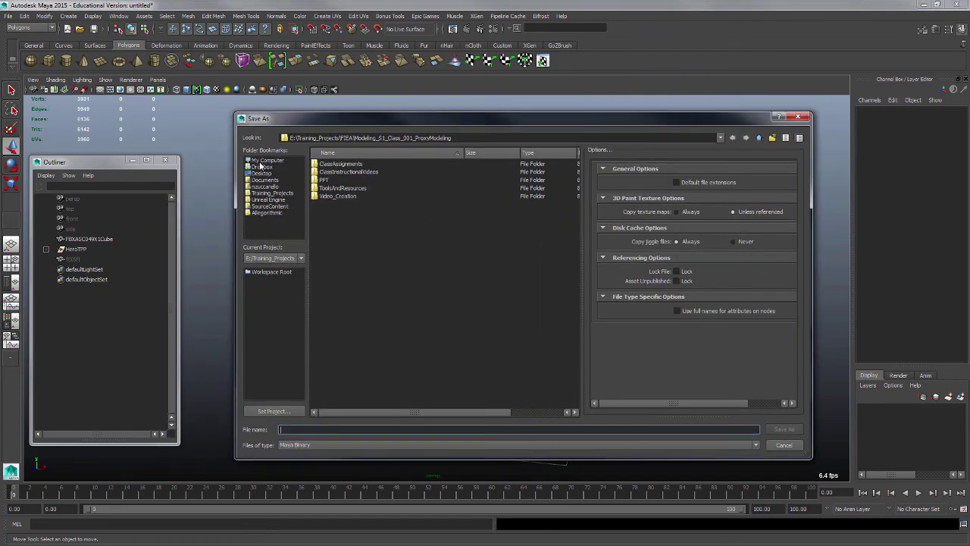
click(267, 160)
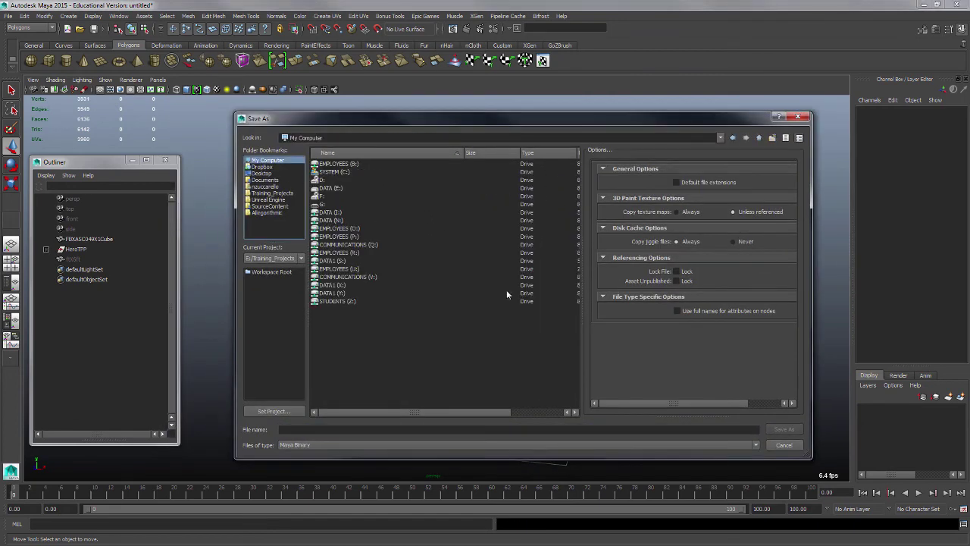
click(270, 173)
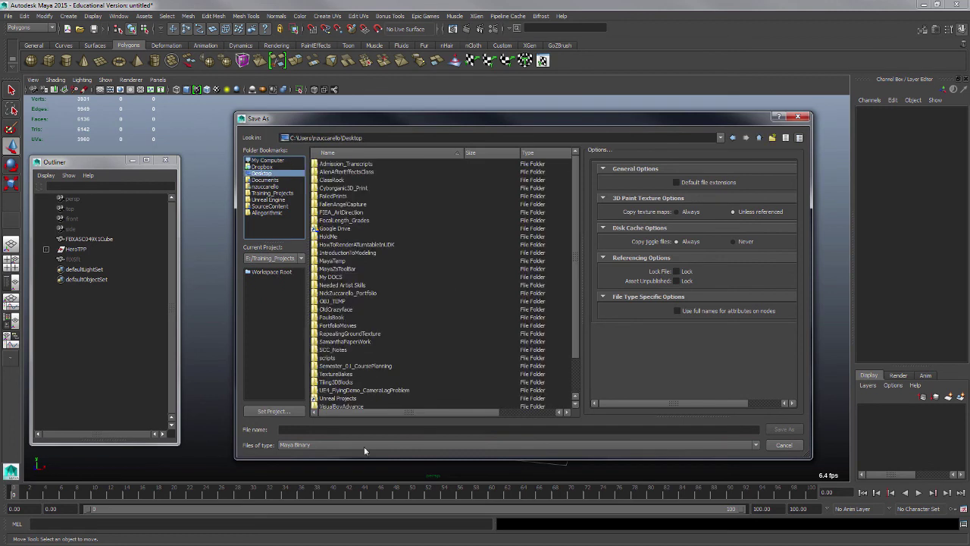
Name the scene file UE4_ScaleRef and save it.
click(320, 430)
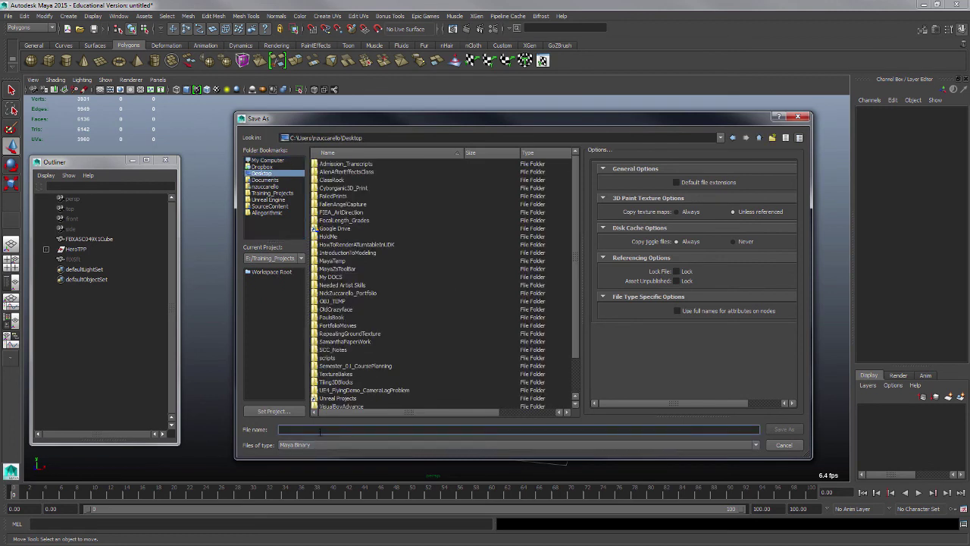
text(UE4)
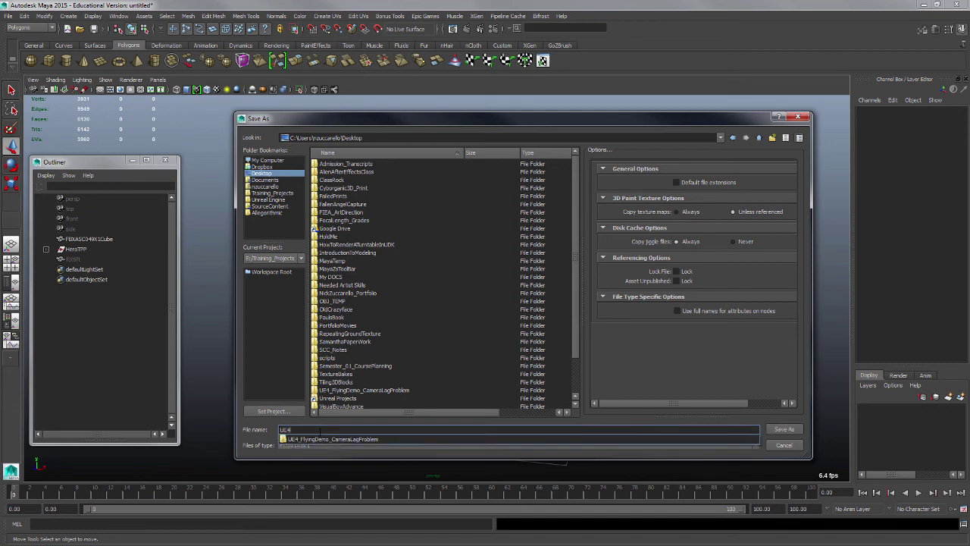
text(_Scale)
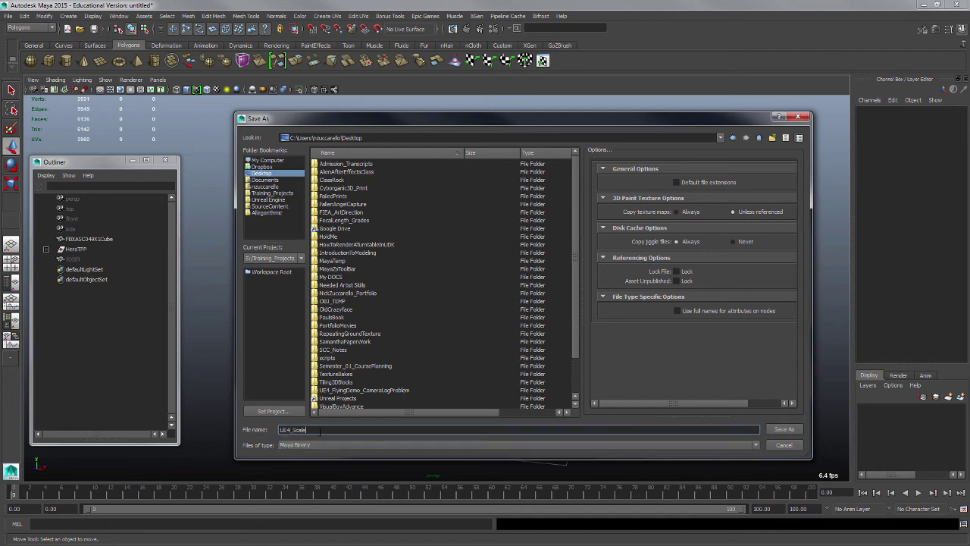
text(Ref)
click(789, 429)
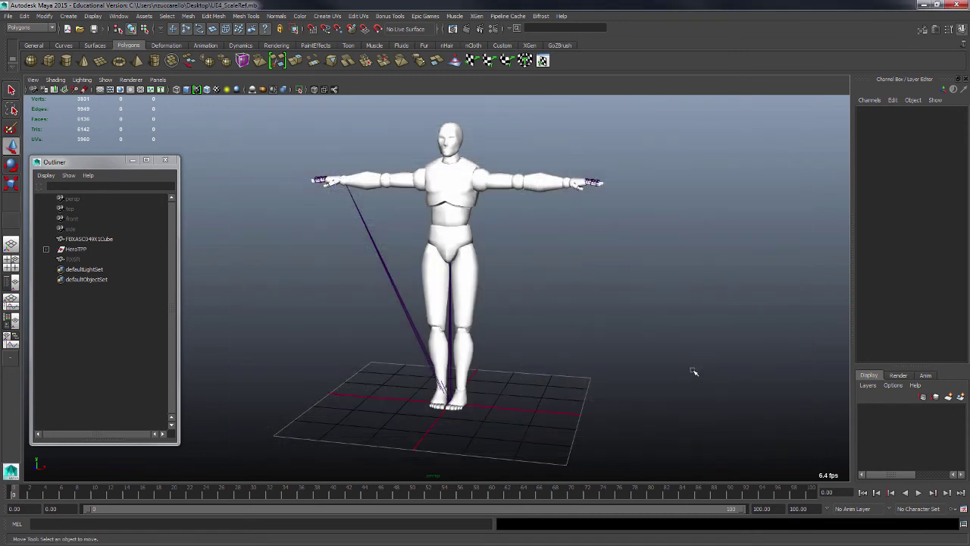